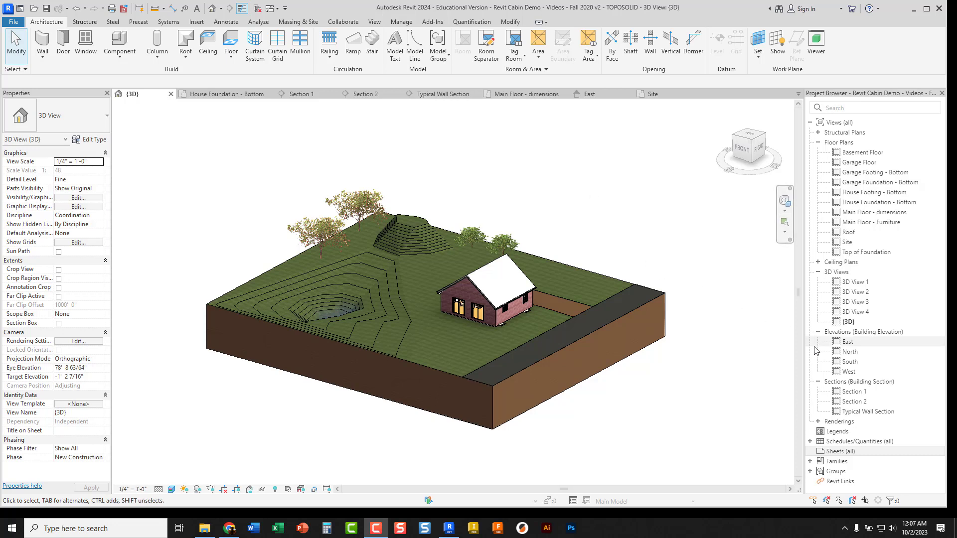
Create a new sheet using the 11x17 - K logo - Arch Design title block loaded from the Paper & Templates folder, and list the project's sheets
{"action": "right_click", "coordinate": [839, 453]}
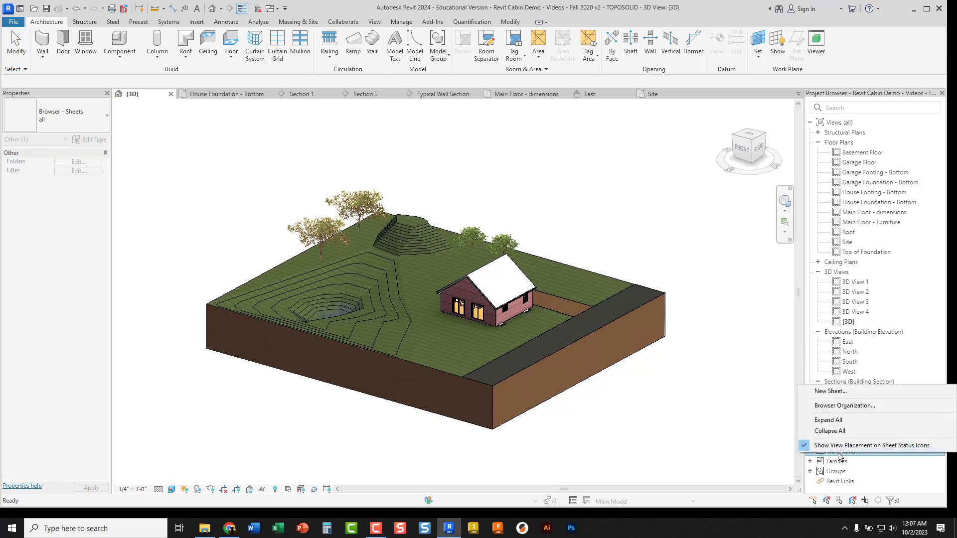
{"action": "left_click", "coordinate": [831, 393]}
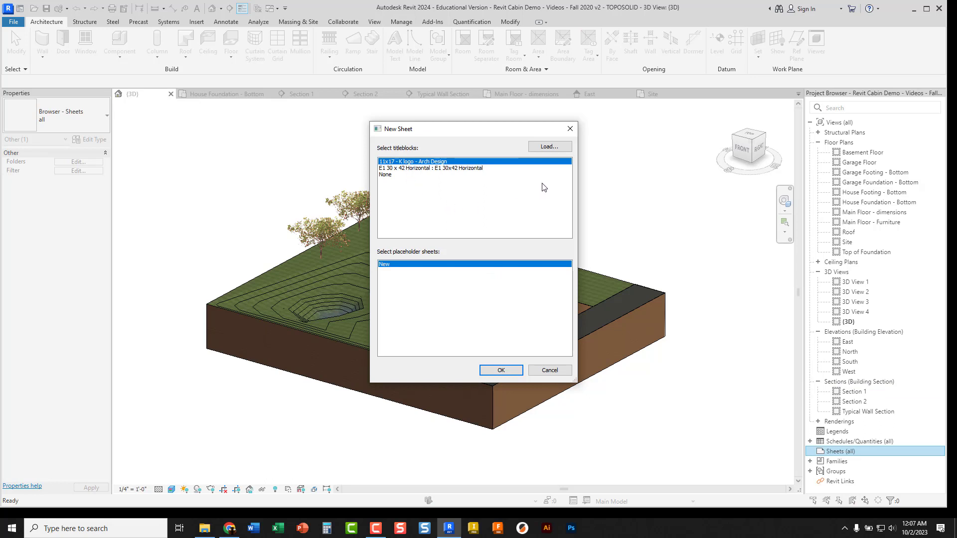
{"action": "left_click", "coordinate": [552, 147]}
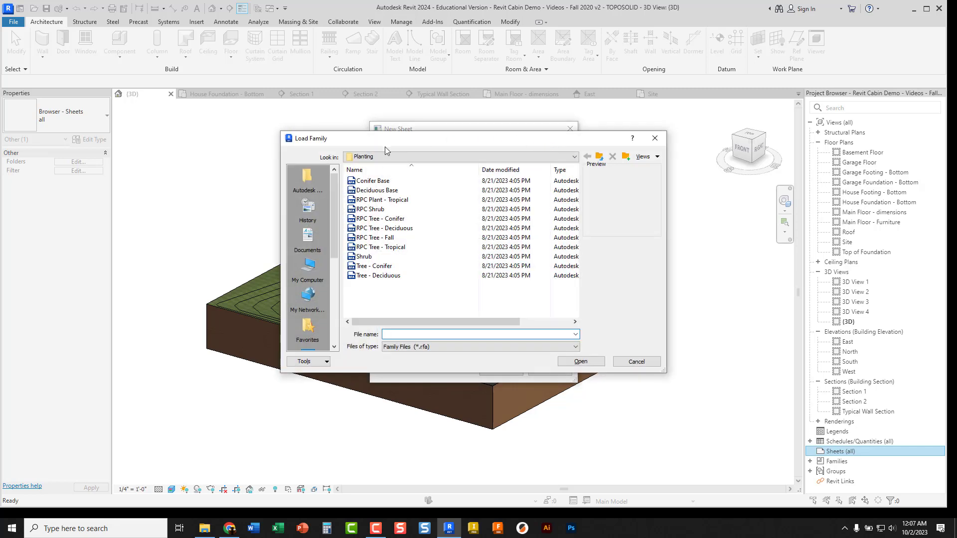
{"action": "left_click", "coordinate": [306, 180]}
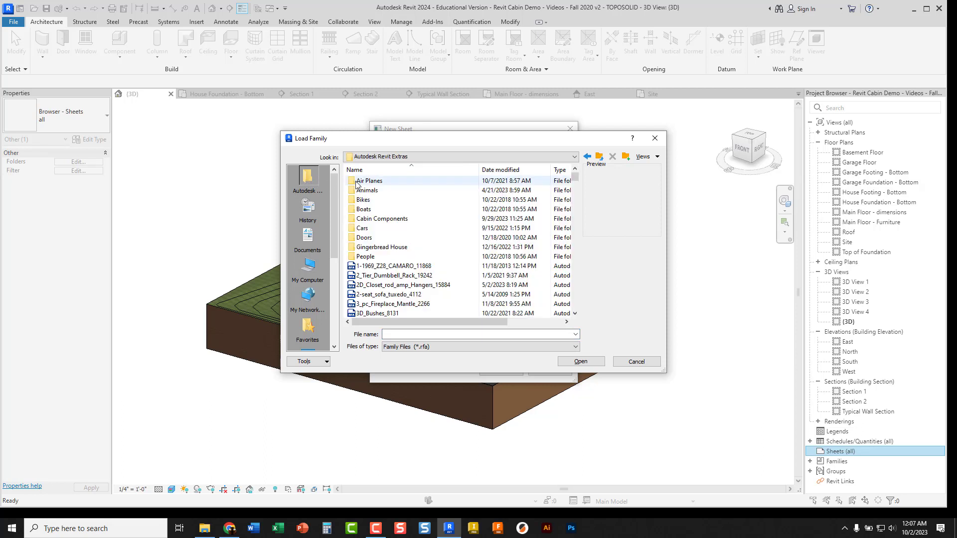
{"action": "left_click", "coordinate": [600, 158]}
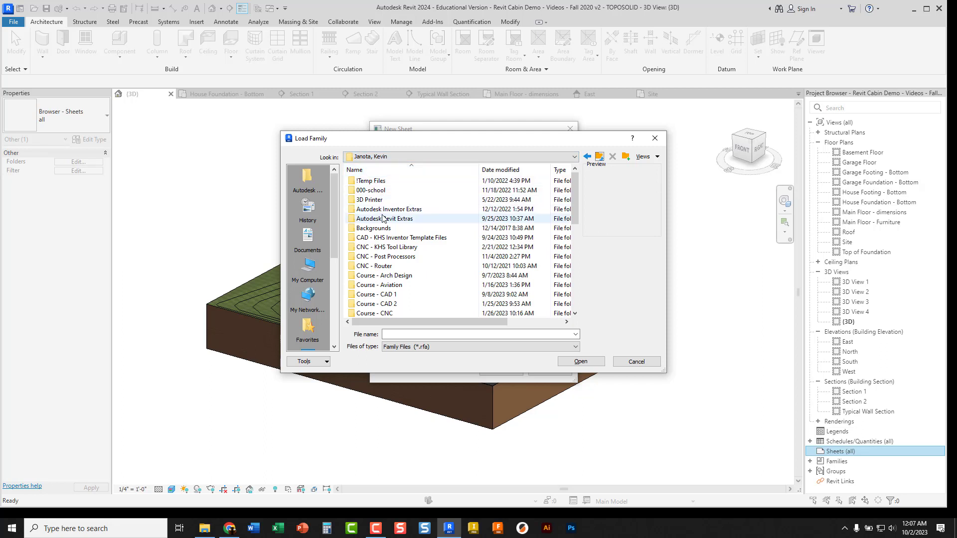
{"action": "double_click", "coordinate": [381, 278]}
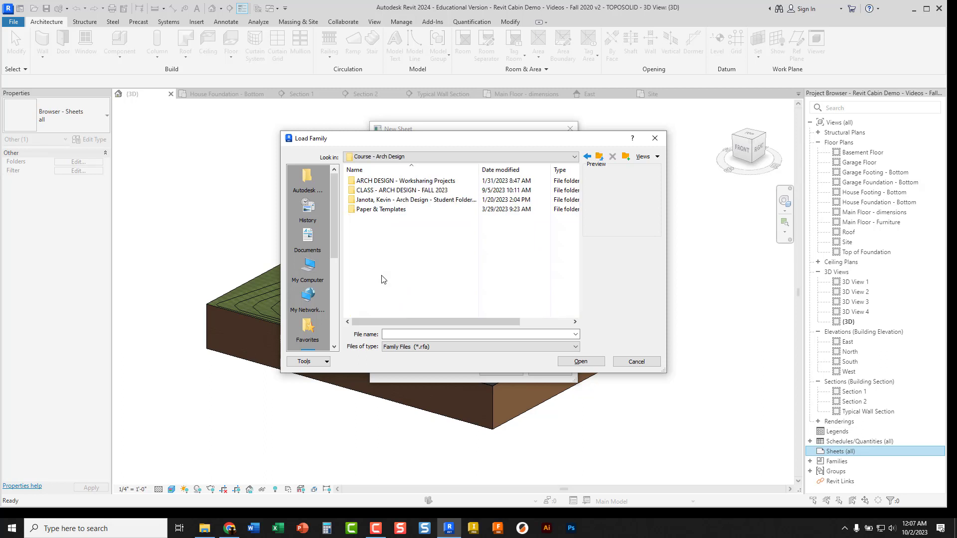
{"action": "double_click", "coordinate": [378, 210]}
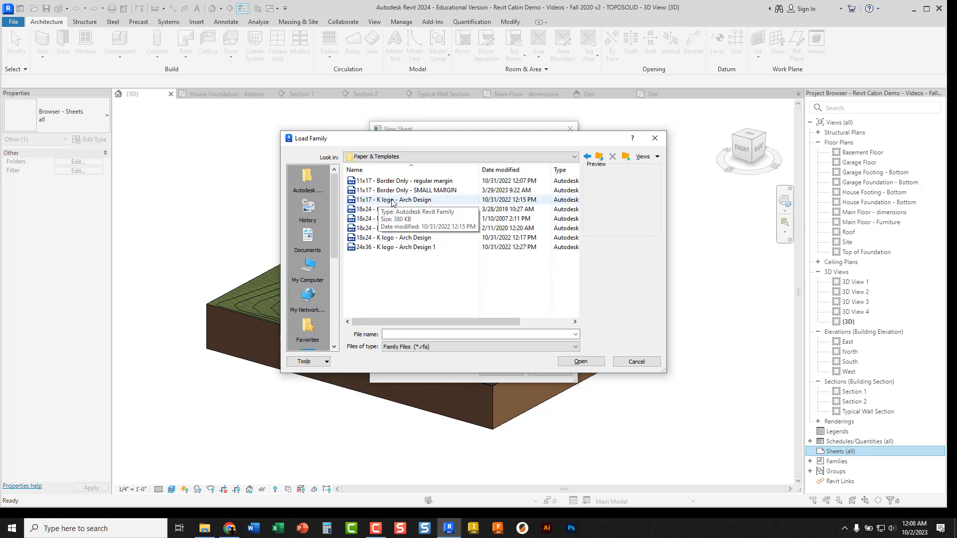
{"action": "left_click", "coordinate": [393, 202]}
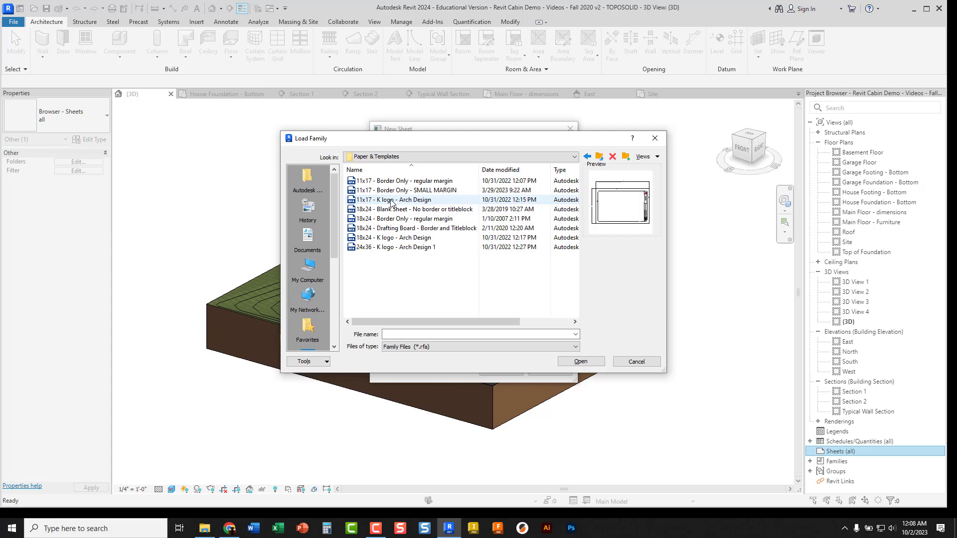
{"action": "left_click", "coordinate": [581, 361]}
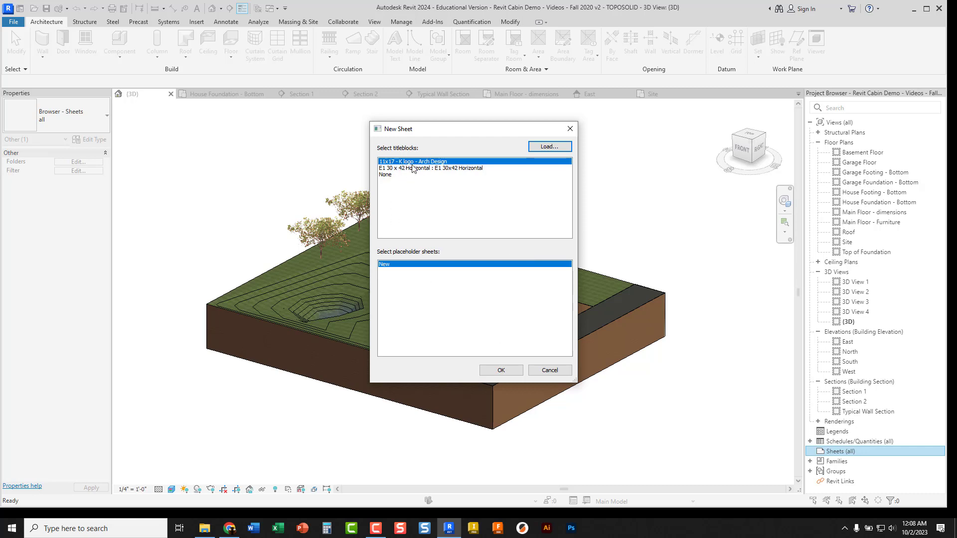
{"action": "left_click", "coordinate": [499, 370]}
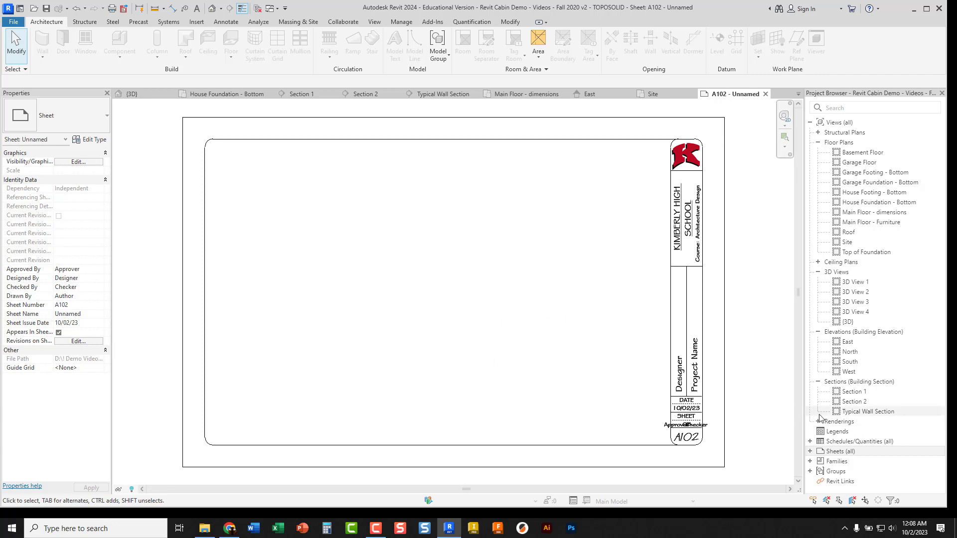
{"action": "double_click", "coordinate": [811, 452]}
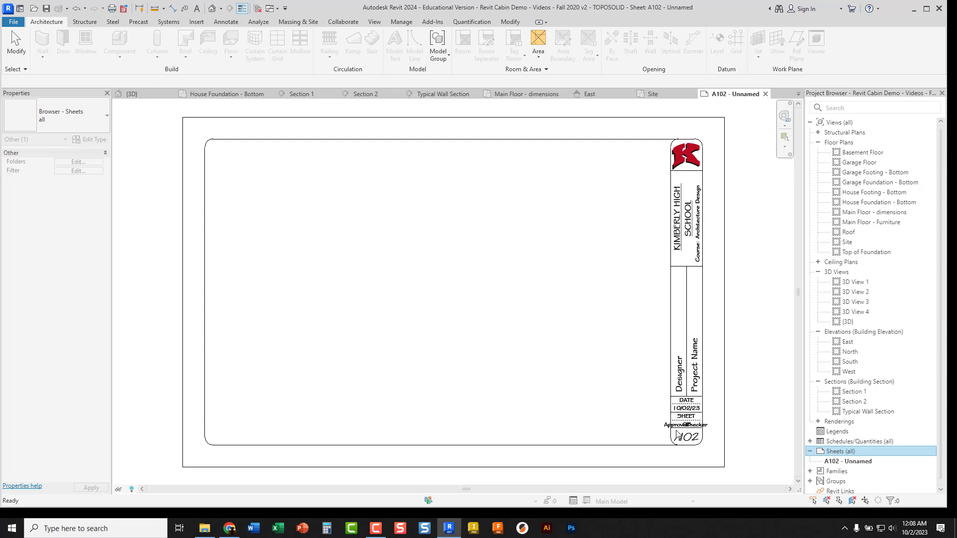
Enter the designer's name in the new sheet's title block
{"action": "left_click", "coordinate": [684, 382]}
{"action": "left_click", "coordinate": [683, 381]}
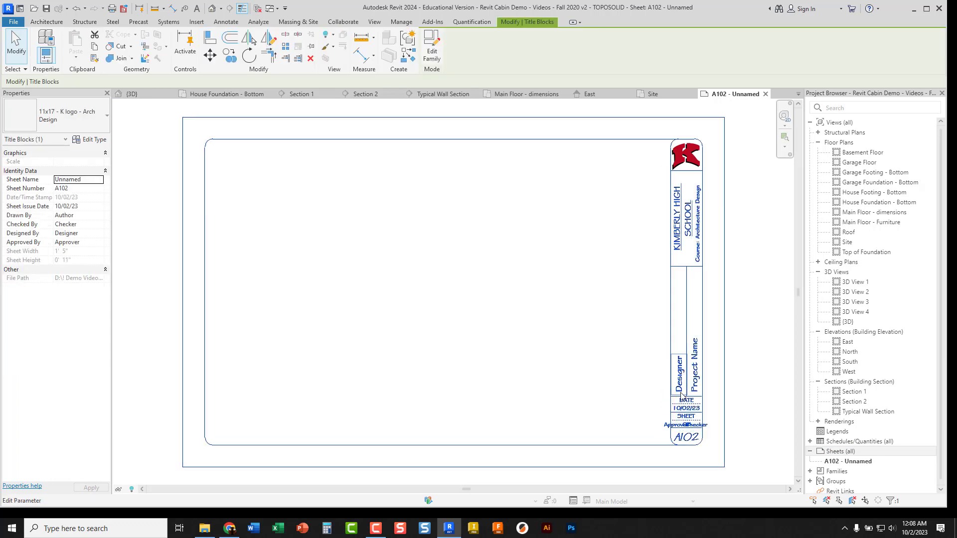
{"action": "left_click", "coordinate": [681, 373]}
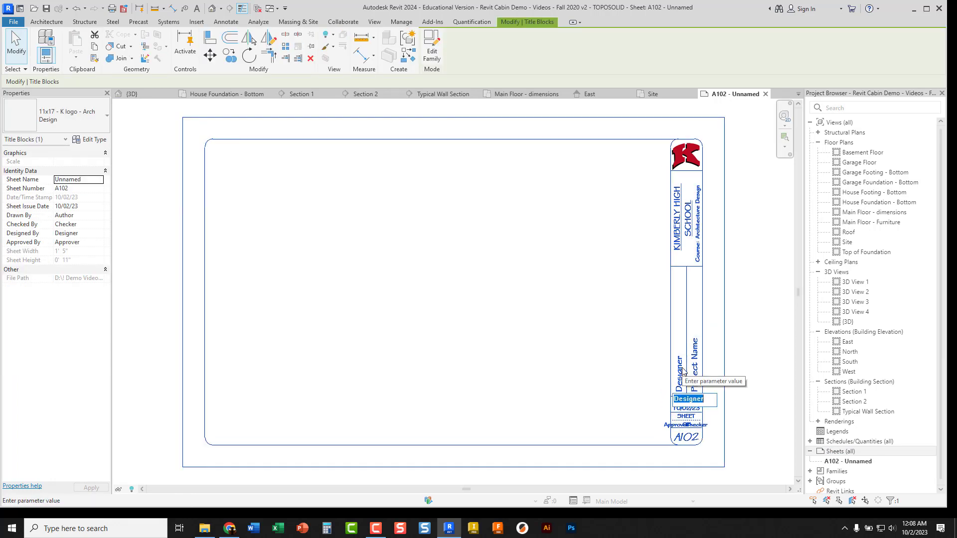
{"action": "type", "text": "Mr."}
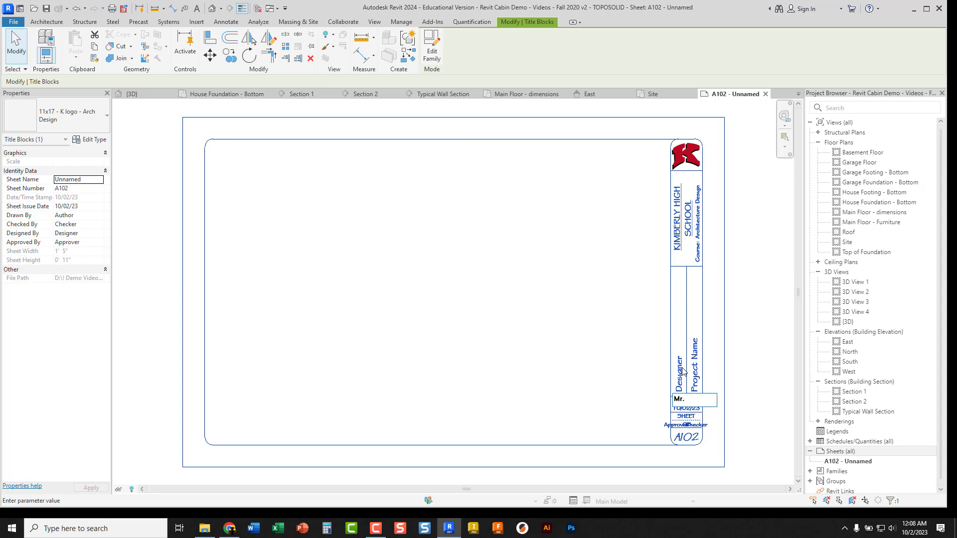
{"action": "type", "text": " Janota"}
Set the project name in the title block to Cabin and deselect the title block
{"action": "left_click", "coordinate": [696, 368]}
{"action": "left_click", "coordinate": [697, 370]}
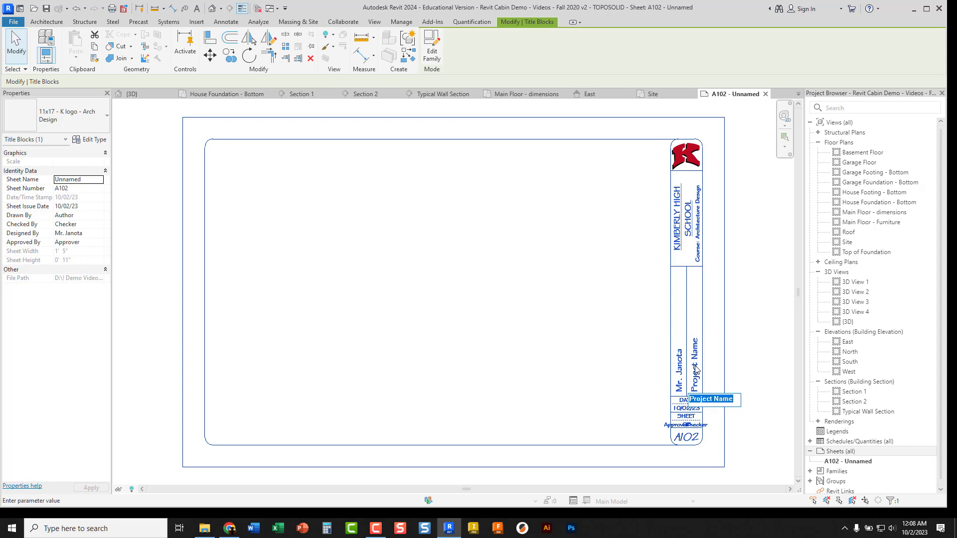
{"action": "type", "text": "A"}
{"action": "left_click", "coordinate": [741, 320]}
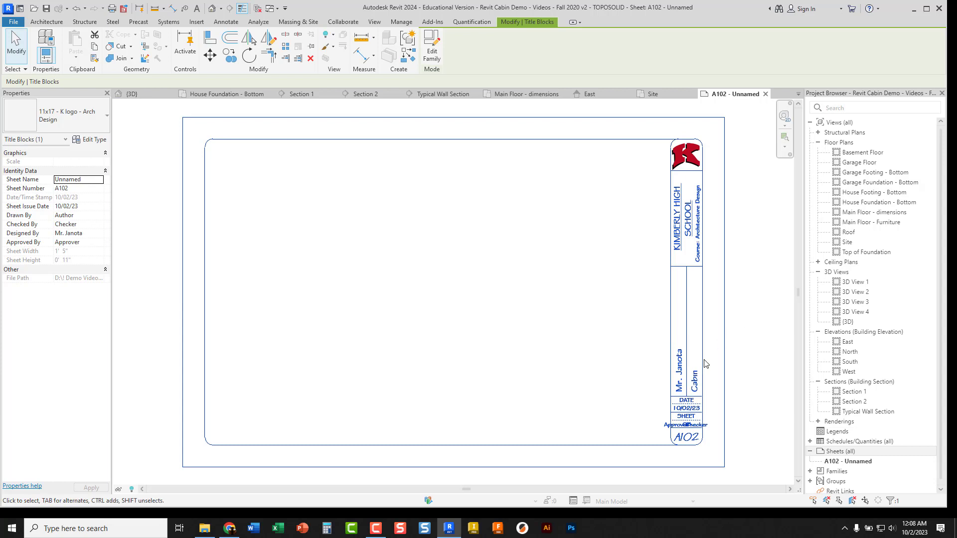
{"action": "left_click", "coordinate": [687, 409]}
{"action": "left_click", "coordinate": [732, 406]}
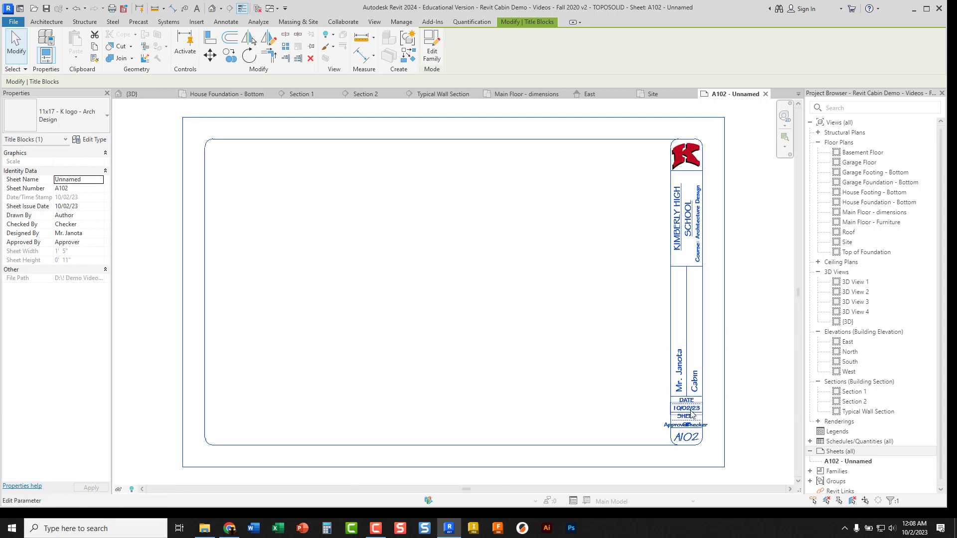
{"action": "left_click", "coordinate": [736, 413]}
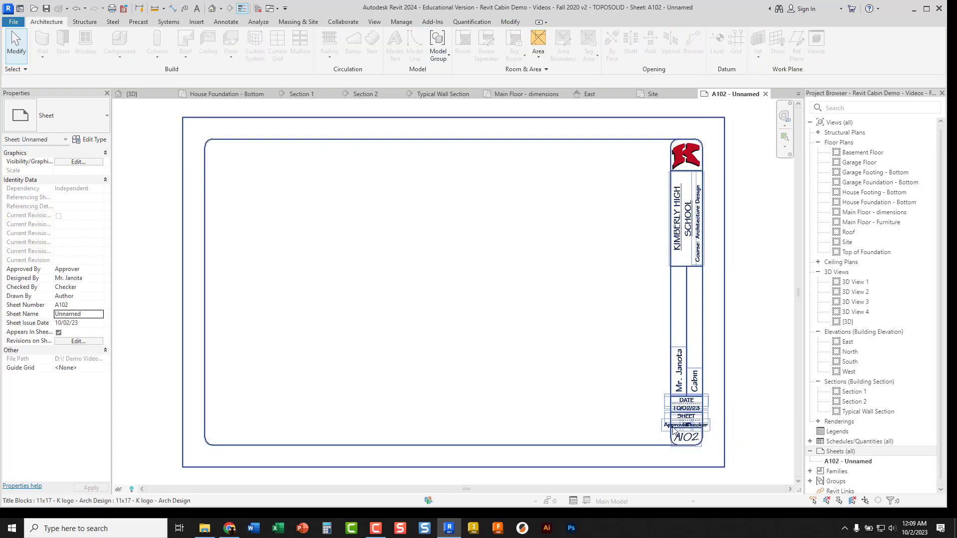
Select the title block again, focusing on its date and sheet number area
{"action": "scroll", "coordinate": [699, 440], "scroll_direction": "up", "scroll_amount": 5}
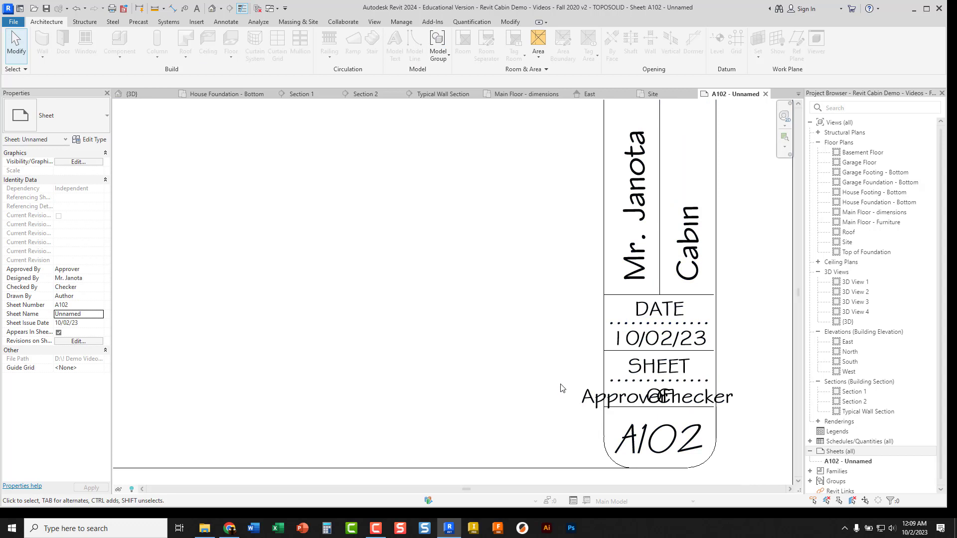
{"action": "middle_click_drag", "start_coordinate": [560, 389], "coordinate": [444, 289]}
{"action": "left_click", "coordinate": [476, 309]}
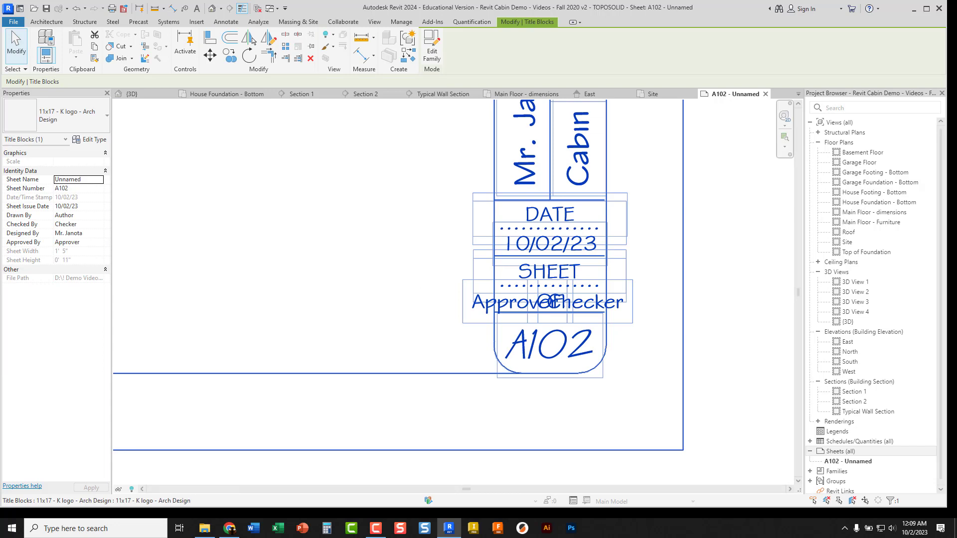
Switch to the reference PDF in Chrome, examine the sheet counts and sheet numbers in its title blocks, and move its window out of the way
{"action": "left_click", "coordinate": [229, 528]}
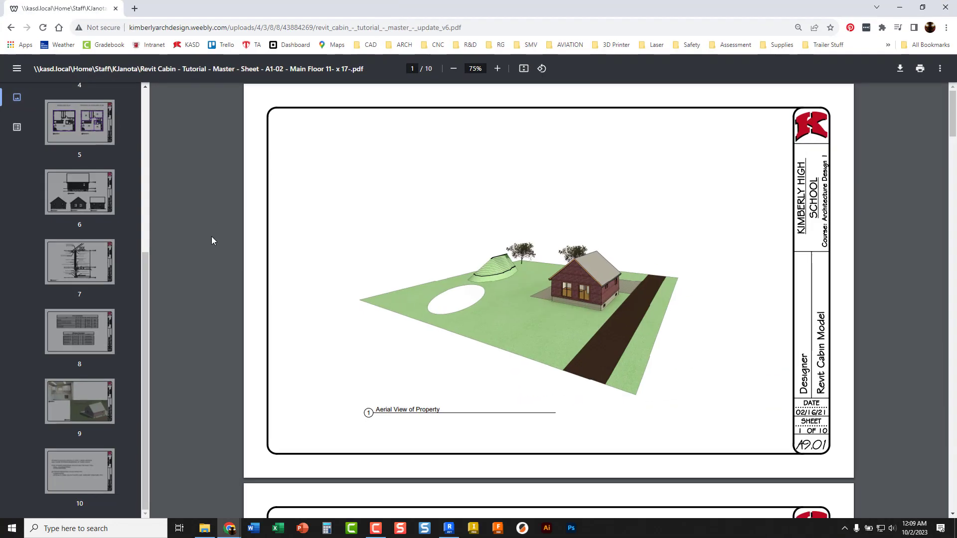
{"action": "scroll", "coordinate": [711, 329], "scroll_direction": "down", "scroll_amount": 2}
{"action": "scroll", "coordinate": [708, 319], "scroll_direction": "up", "scroll_amount": 2}
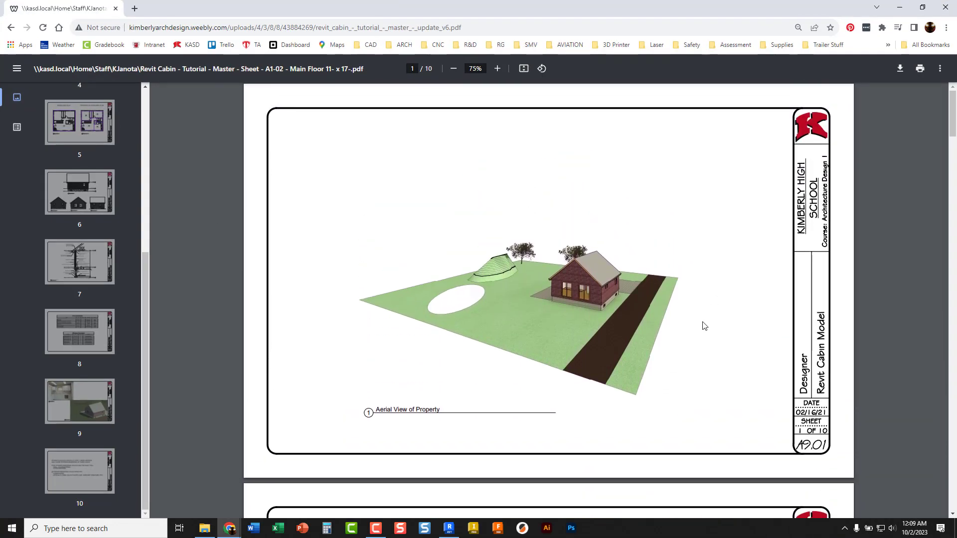
{"action": "scroll", "coordinate": [824, 430], "scroll_direction": "down", "scroll_amount": 8}
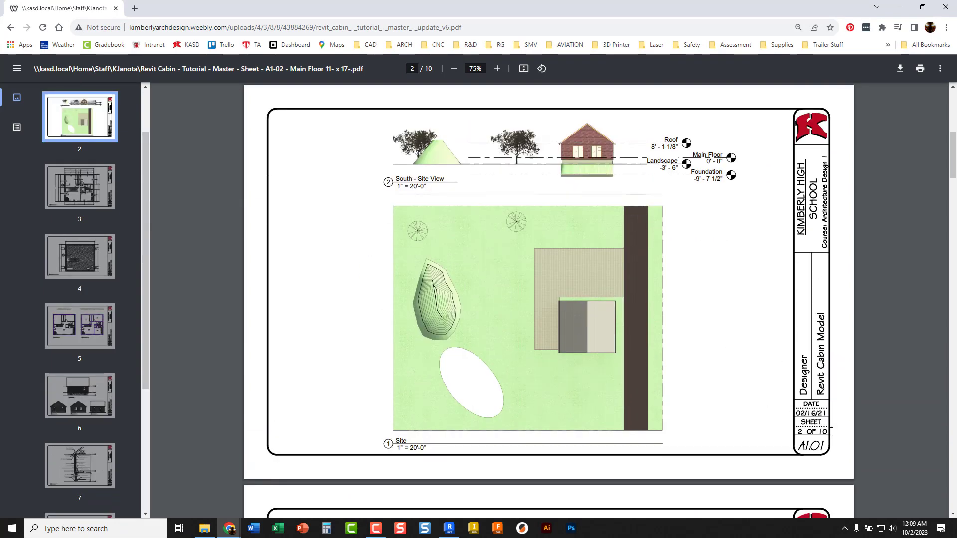
{"action": "scroll", "coordinate": [827, 423], "scroll_direction": "down", "scroll_amount": 9}
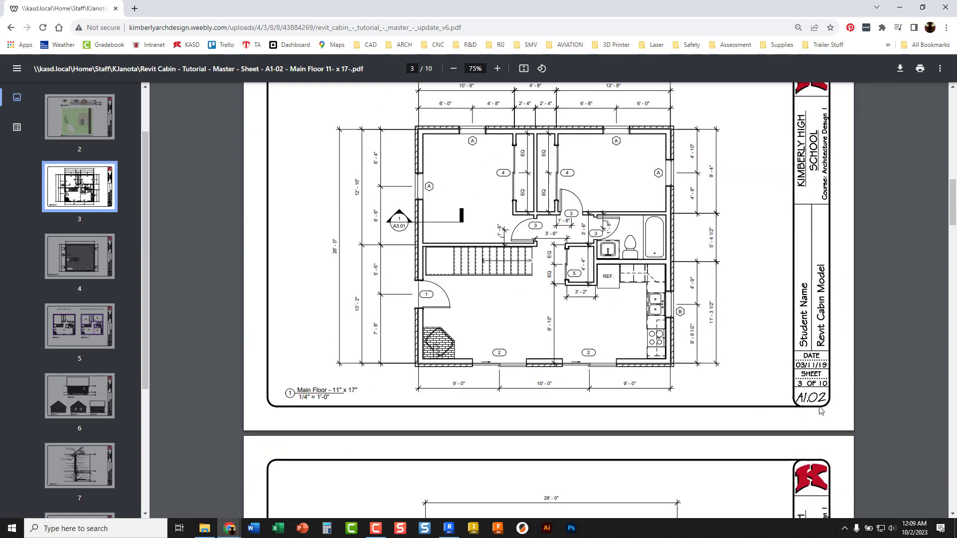
{"action": "scroll", "coordinate": [796, 378], "scroll_direction": "up", "scroll_amount": 6}
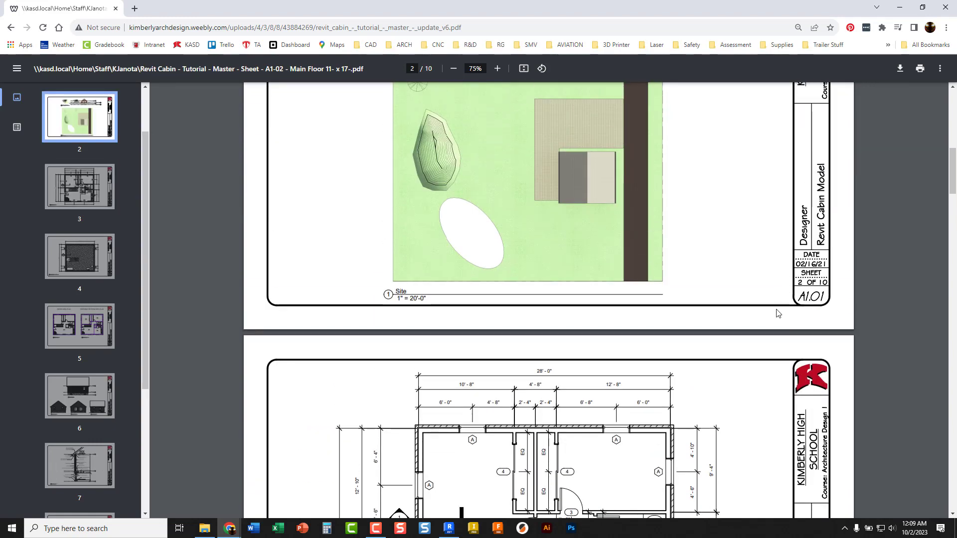
{"action": "scroll", "coordinate": [829, 299], "scroll_direction": "down", "scroll_amount": 7}
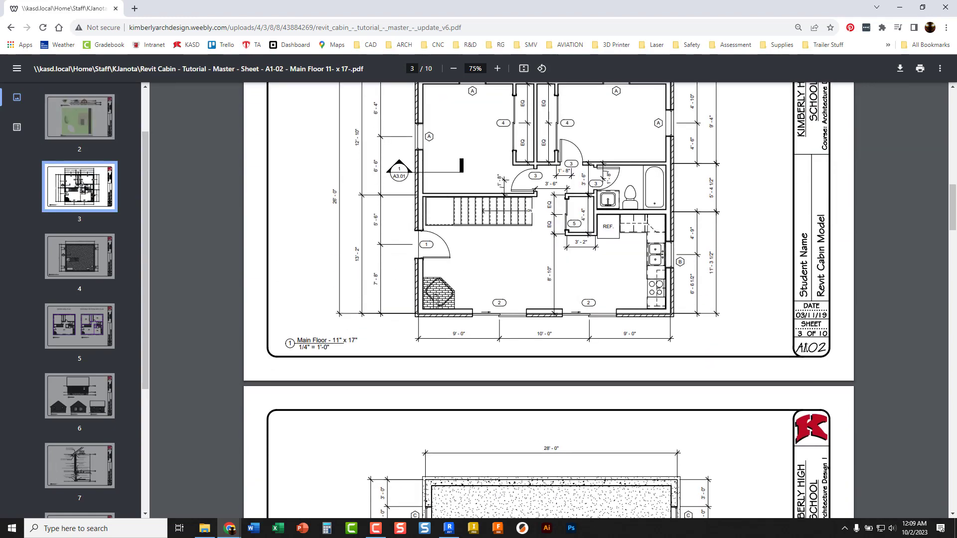
{"action": "scroll", "coordinate": [805, 348], "scroll_direction": "down", "scroll_amount": 7}
{"action": "scroll", "coordinate": [661, 190], "scroll_direction": "down", "scroll_amount": 6}
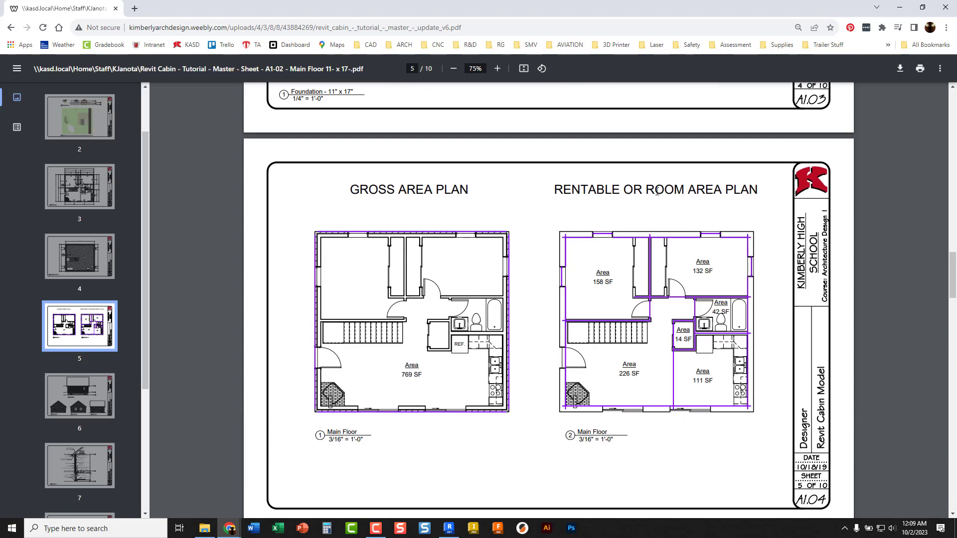
{"action": "scroll", "coordinate": [657, 191], "scroll_direction": "up", "scroll_amount": 5}
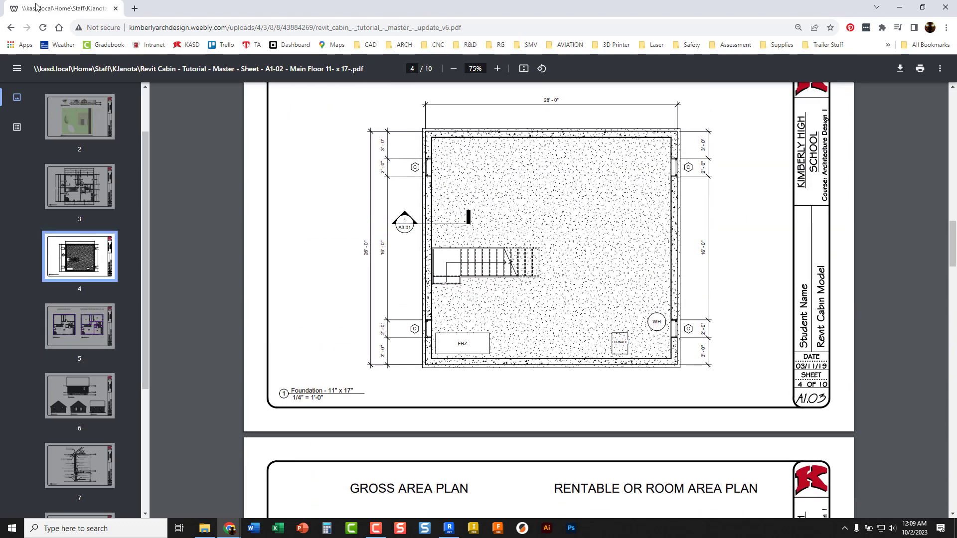
{"action": "left_click_drag", "start_coordinate": [36, 7], "coordinate": [956, 103]}
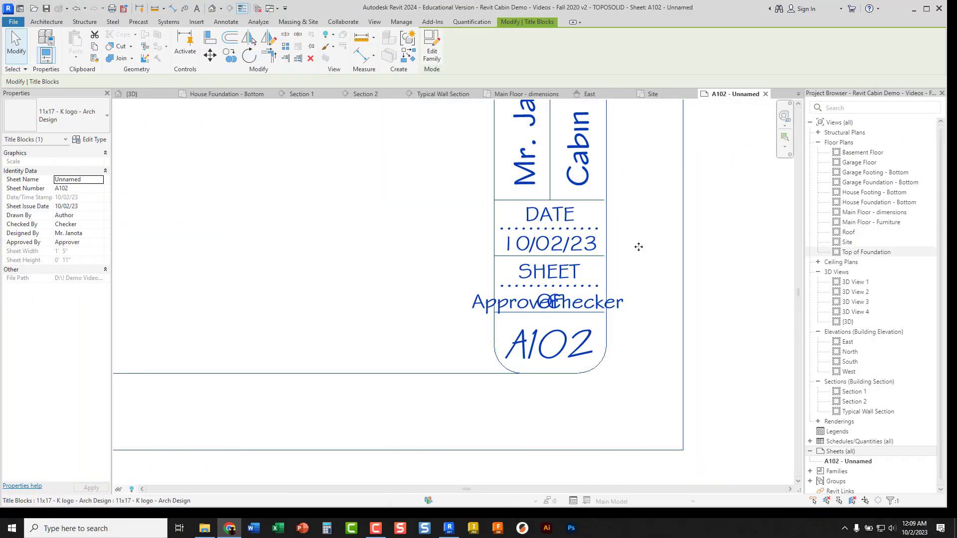
Set the title block's Approver field to 1 and its Checker field to 10, numbering the sheet 1 OF 10
{"action": "left_click", "coordinate": [502, 305]}
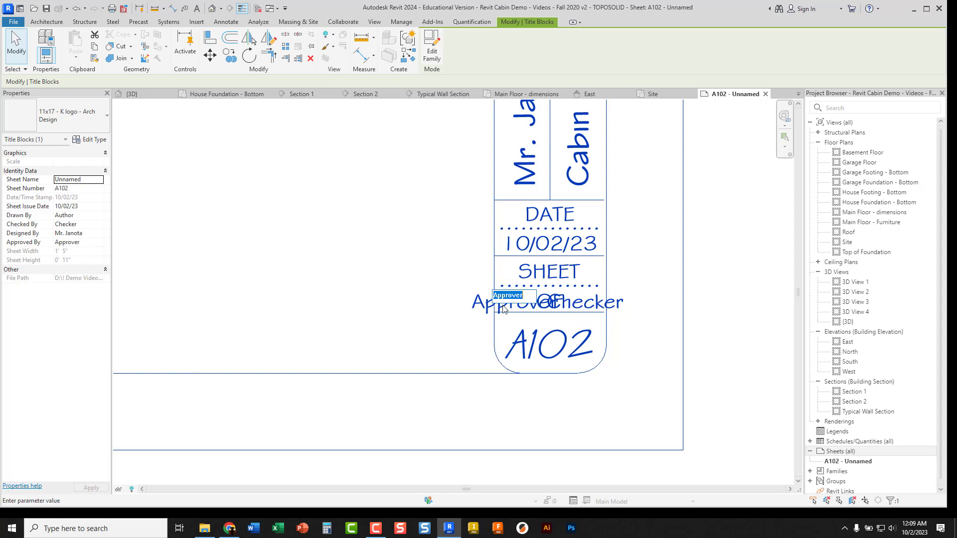
{"action": "type", "text": "1"}
{"action": "left_click", "coordinate": [601, 308]}
{"action": "left_click", "coordinate": [600, 308]}
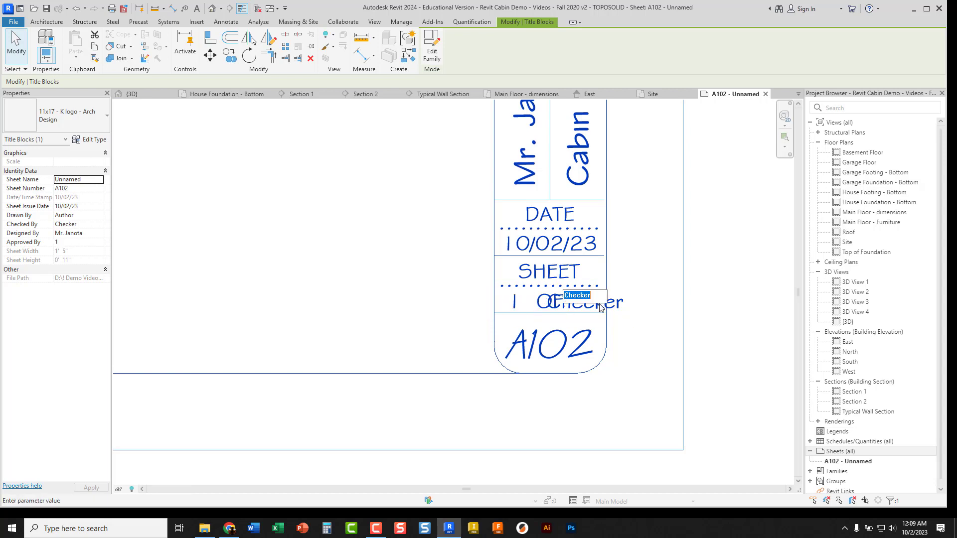
{"action": "type", "text": "10"}
{"action": "left_click", "coordinate": [653, 269]}
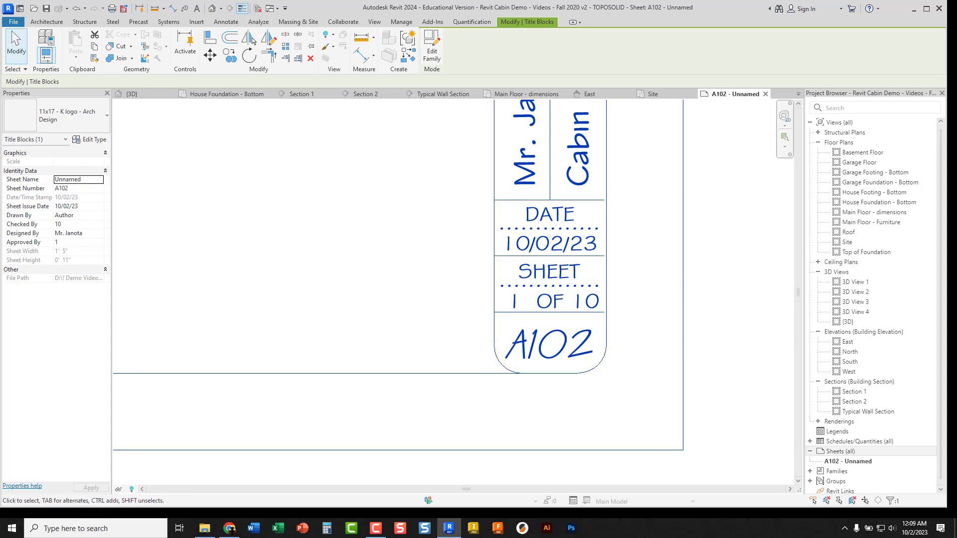
Change the sheet number in the title block to A9.01
{"action": "left_click", "coordinate": [522, 352]}
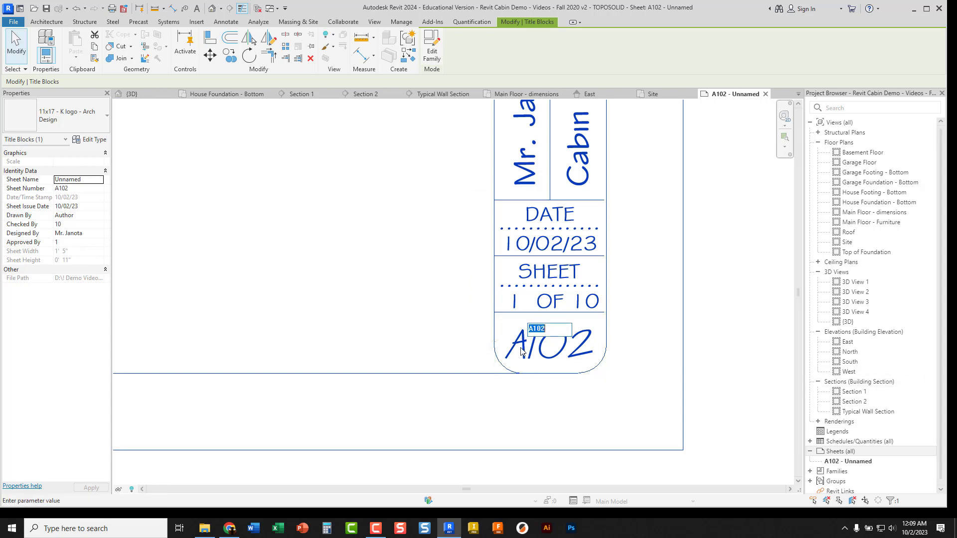
{"action": "type", "text": "A9.01"}
{"action": "key", "text": "Return"}
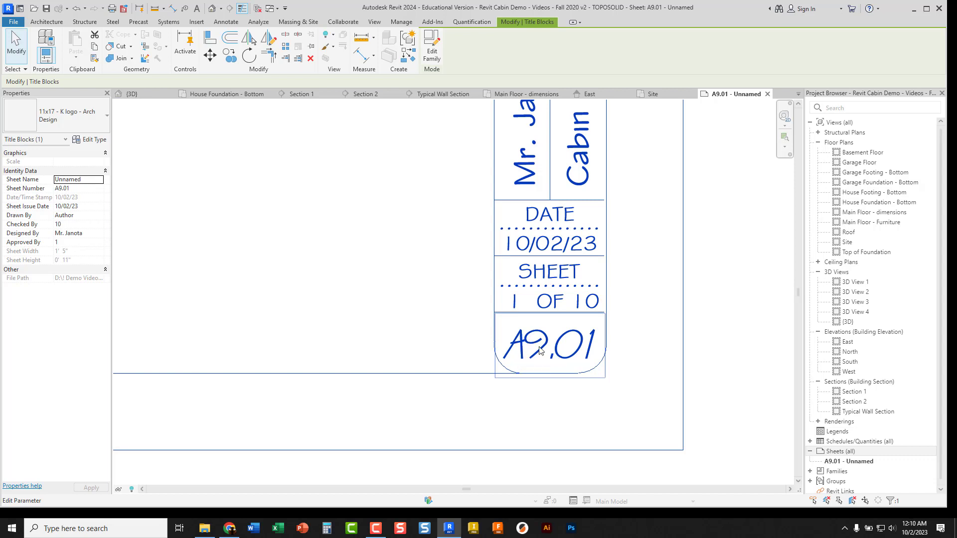
{"action": "scroll", "coordinate": [541, 350], "scroll_direction": "down", "scroll_amount": 2}
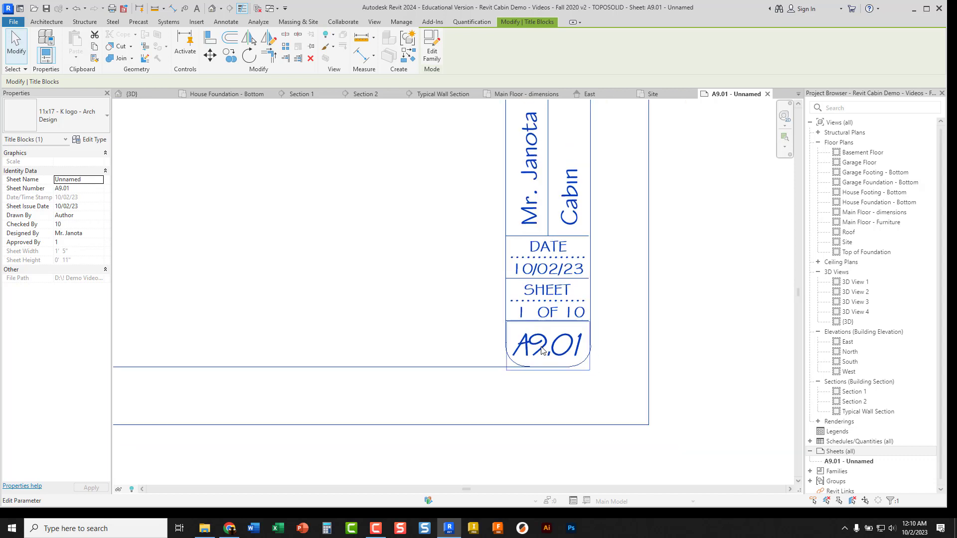
Create sheets A9.02, A9.03 and A9.04 with the 11x17 - K logo - Arch Design title block
{"action": "scroll", "coordinate": [543, 347], "scroll_direction": "up", "scroll_amount": 3}
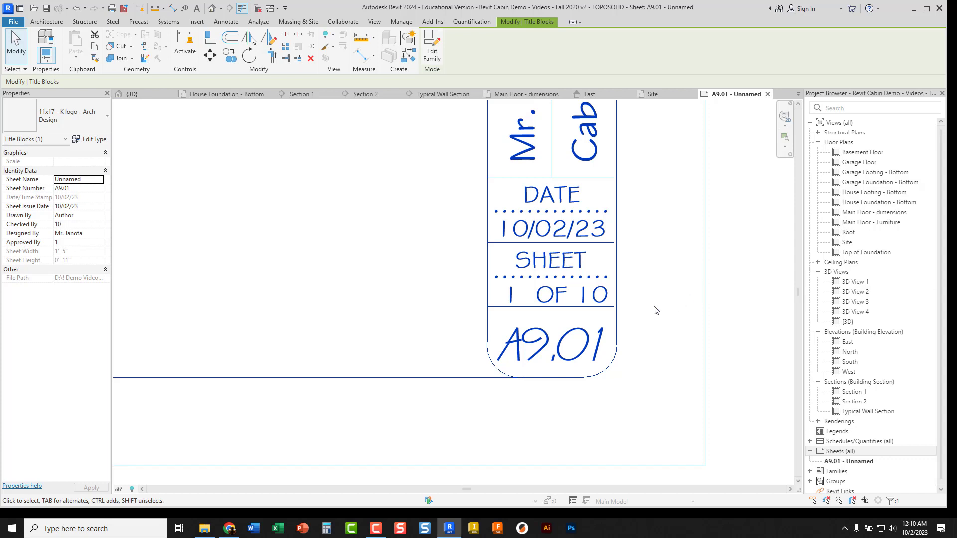
{"action": "scroll", "coordinate": [460, 283], "scroll_direction": "down", "scroll_amount": 4}
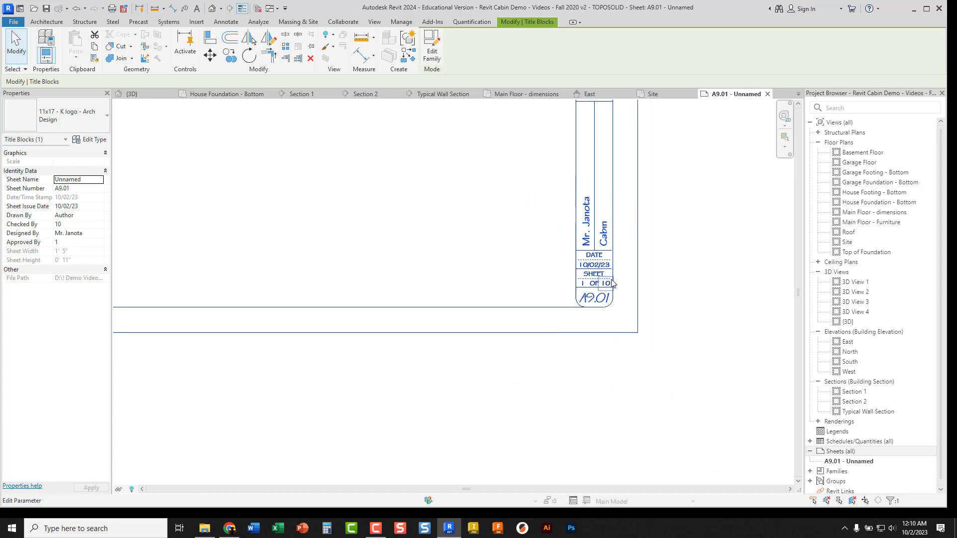
{"action": "middle_click_drag", "start_coordinate": [630, 246], "coordinate": [633, 293]}
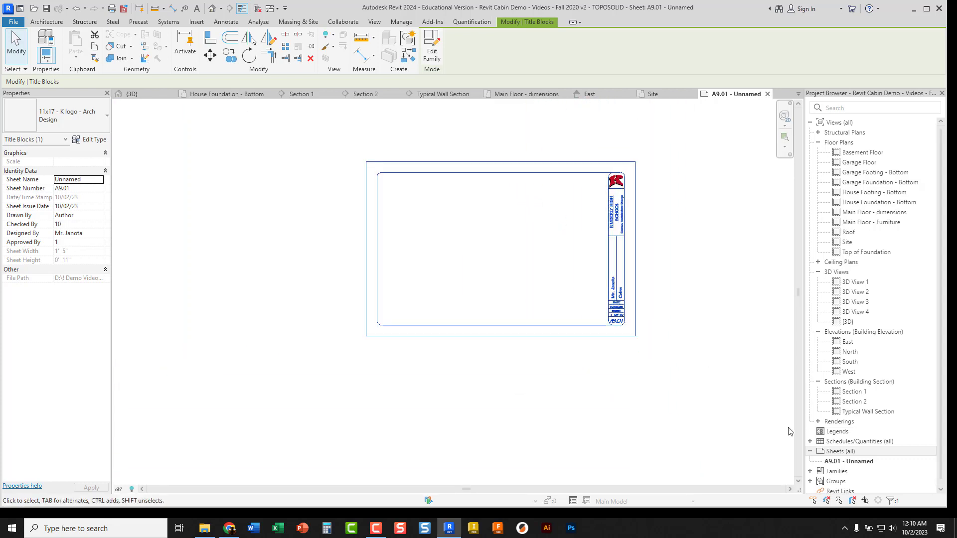
{"action": "right_click", "coordinate": [840, 451]}
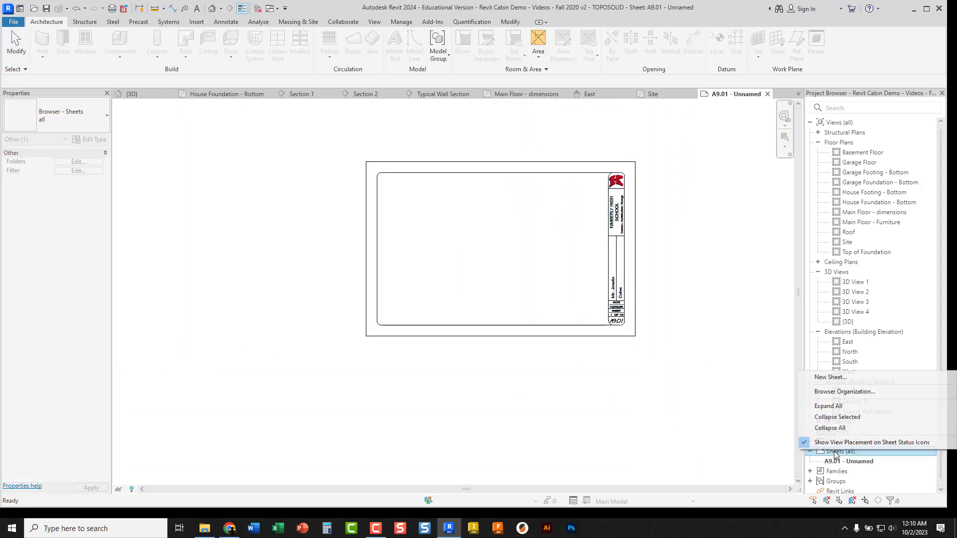
{"action": "left_click", "coordinate": [831, 377]}
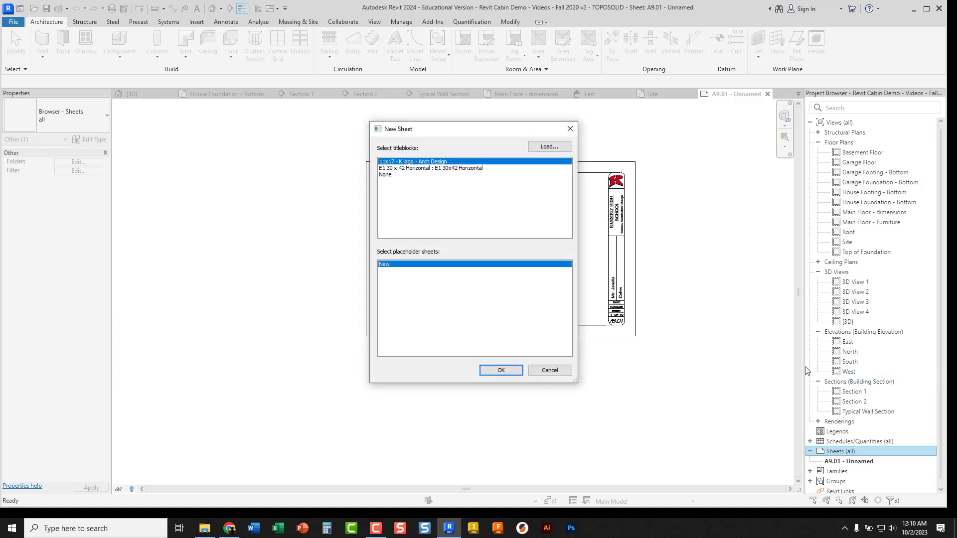
{"action": "left_click", "coordinate": [501, 370]}
{"action": "right_click", "coordinate": [837, 454]}
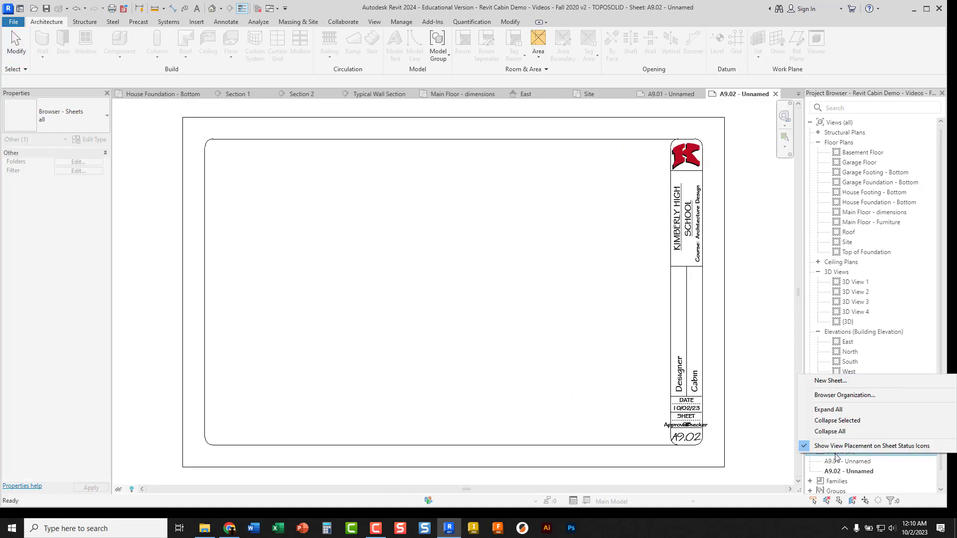
{"action": "left_click", "coordinate": [831, 380]}
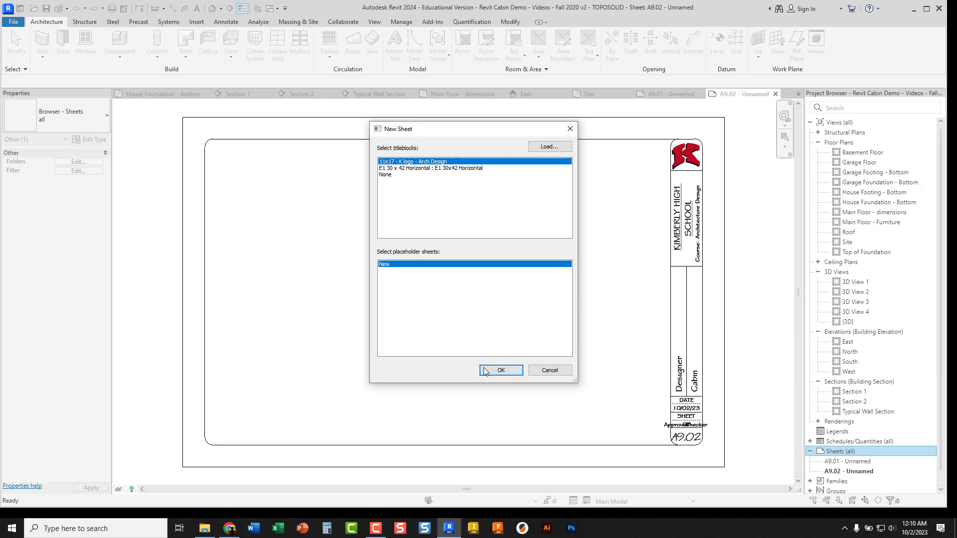
{"action": "left_click", "coordinate": [501, 370]}
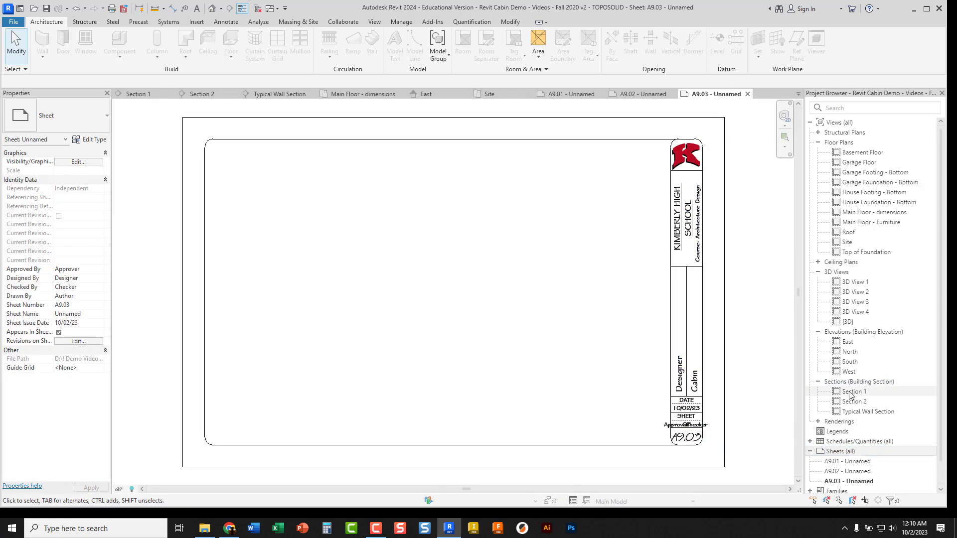
{"action": "right_click", "coordinate": [843, 452]}
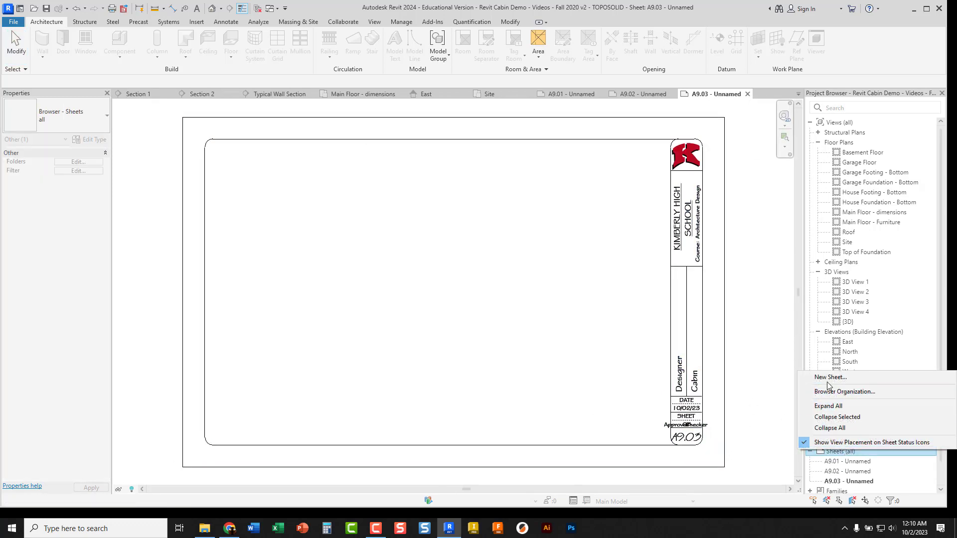
{"action": "left_click", "coordinate": [829, 378]}
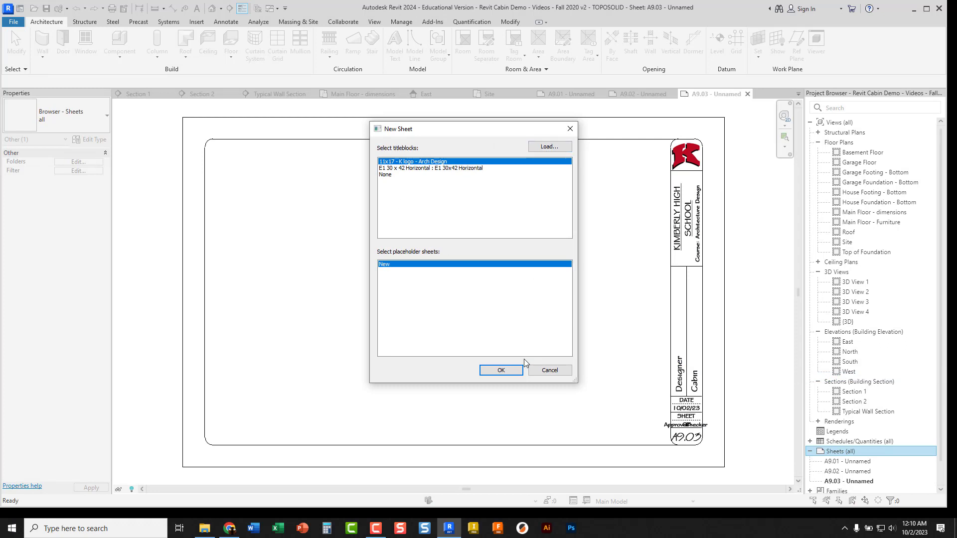
{"action": "left_click", "coordinate": [501, 370]}
Add sheets A9.05, A9.06 and A9.07 with the same 11x17 K logo title block
{"action": "right_click", "coordinate": [844, 451]}
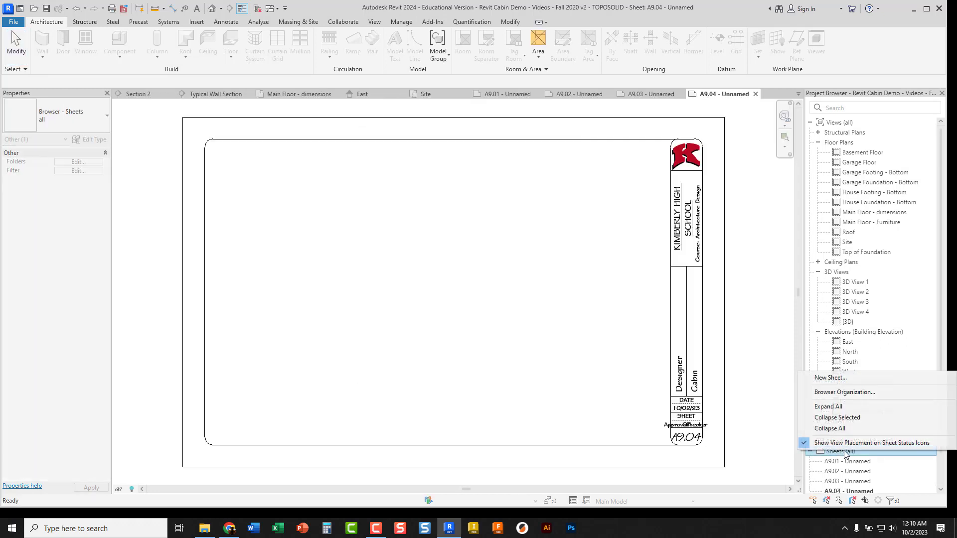
{"action": "left_click", "coordinate": [822, 378]}
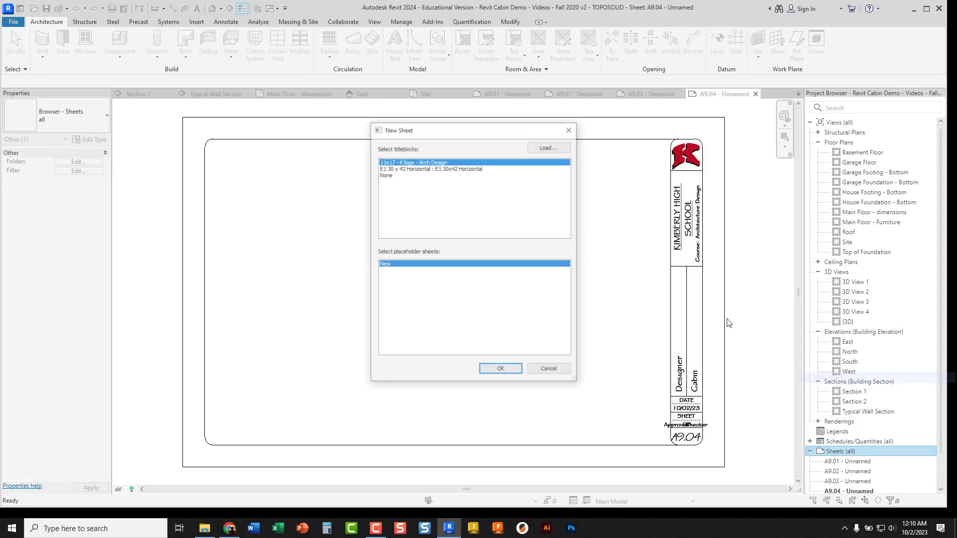
{"action": "left_click", "coordinate": [500, 369]}
{"action": "right_click", "coordinate": [840, 451]}
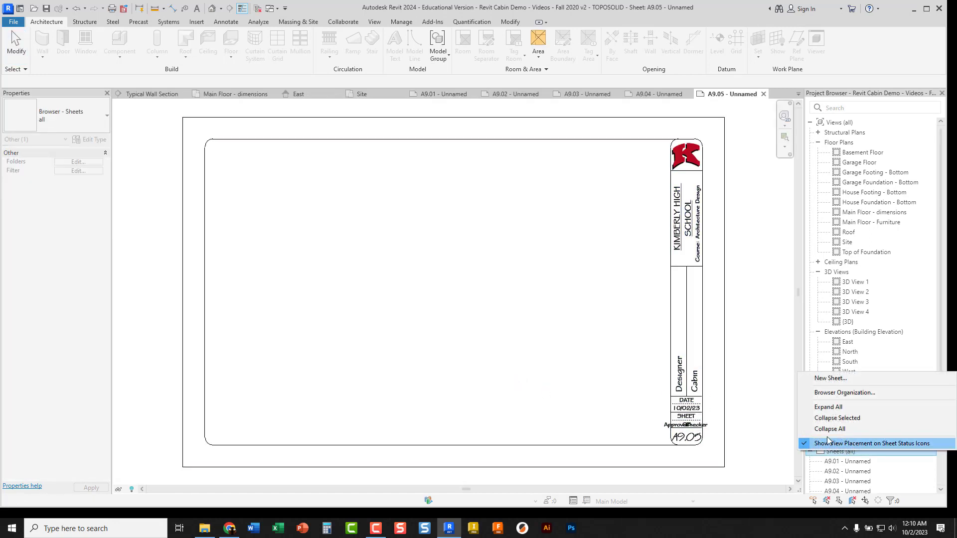
{"action": "left_click", "coordinate": [822, 378]}
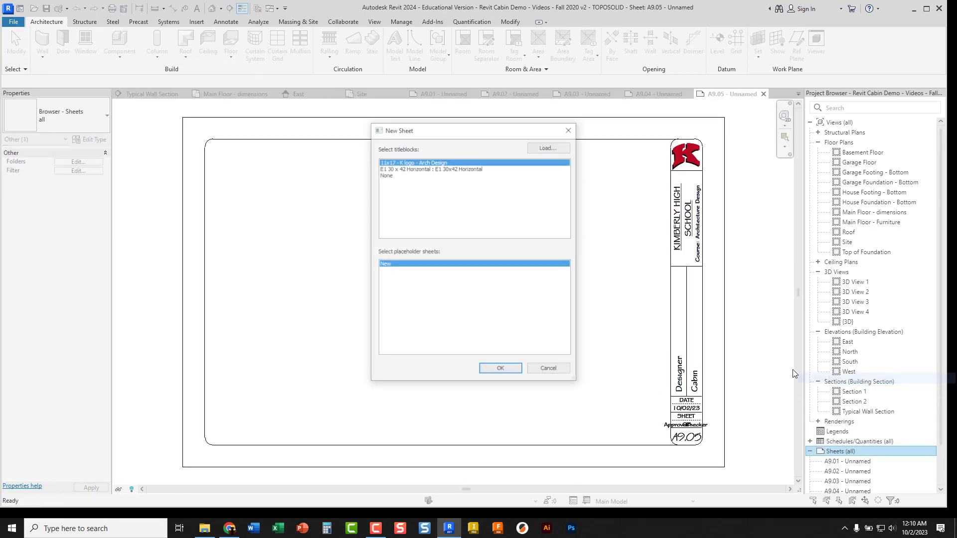
{"action": "left_click", "coordinate": [502, 370]}
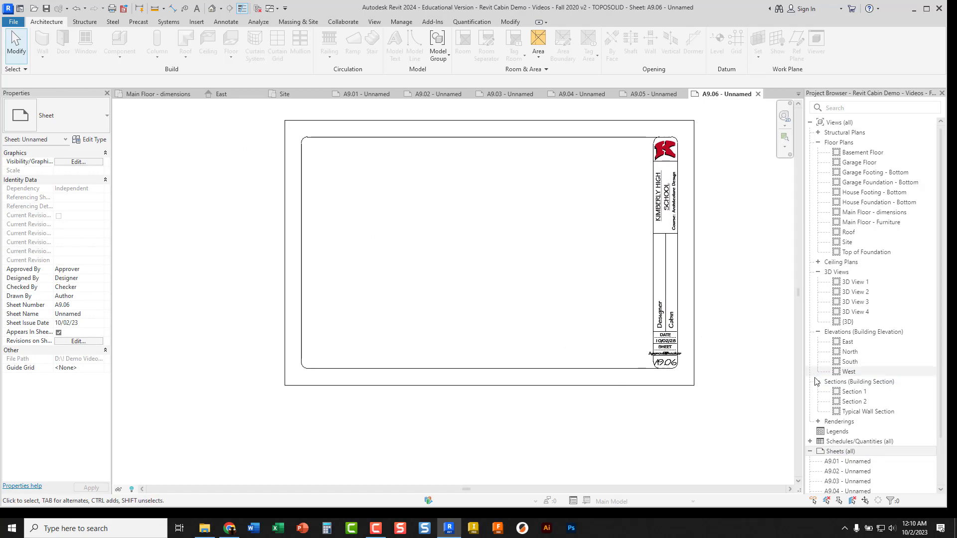
{"action": "scroll", "coordinate": [816, 382], "scroll_direction": "down", "scroll_amount": 2}
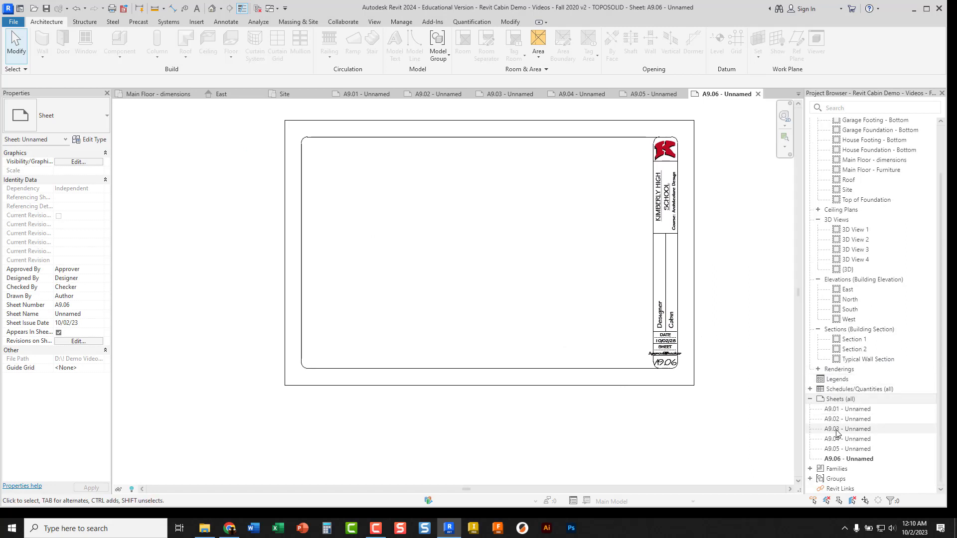
{"action": "right_click", "coordinate": [834, 400]}
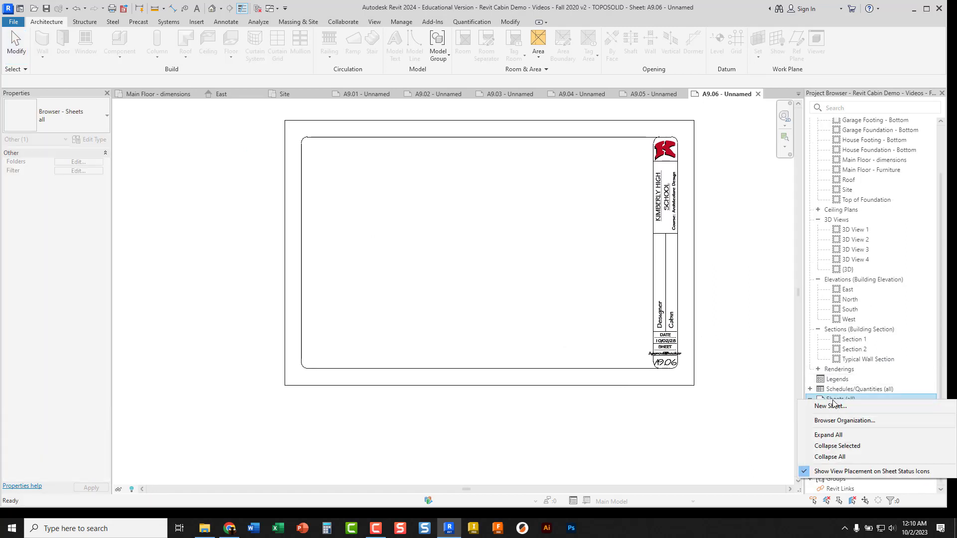
{"action": "left_click", "coordinate": [834, 406]}
{"action": "left_click", "coordinate": [501, 370]}
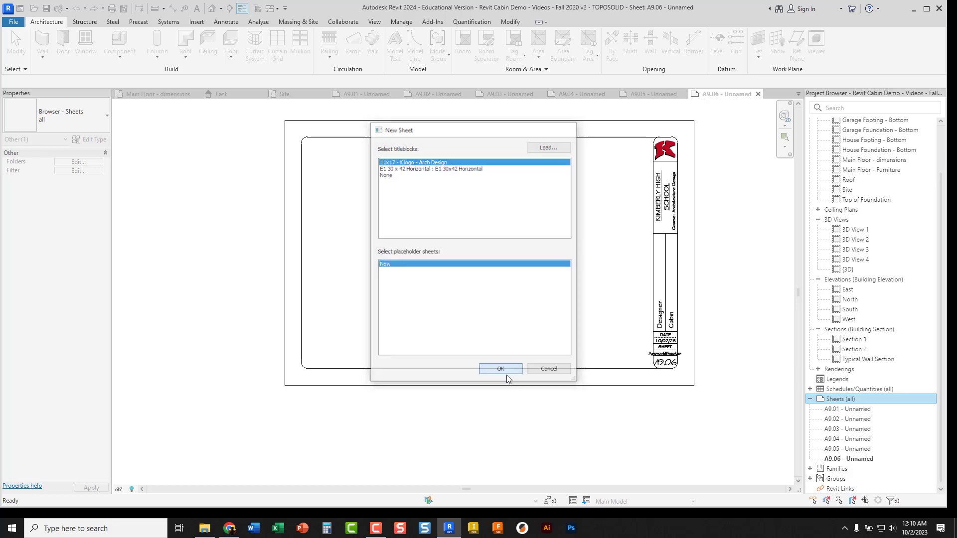
Add the last three sheets, A9.08, A9.09 and A9.10, with the 11x17 K logo title block
{"action": "right_click", "coordinate": [846, 401]}
{"action": "left_click", "coordinate": [843, 410]}
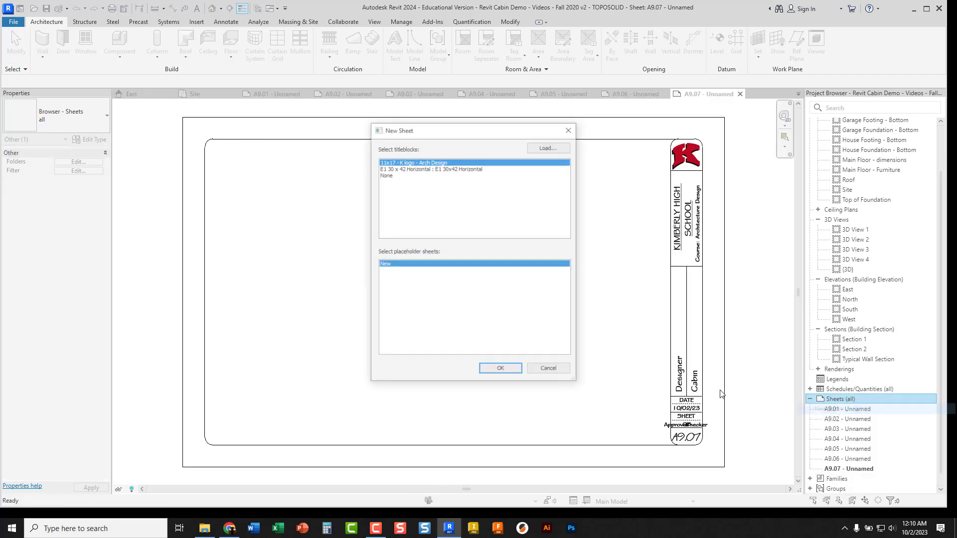
{"action": "left_click", "coordinate": [498, 369]}
{"action": "right_click", "coordinate": [837, 401]}
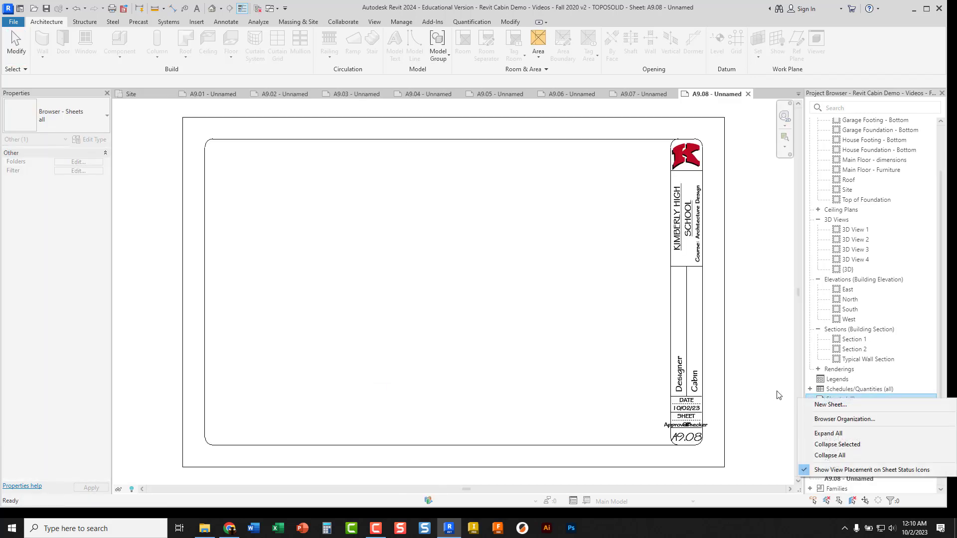
{"action": "left_click", "coordinate": [842, 409]}
{"action": "left_click", "coordinate": [520, 374]}
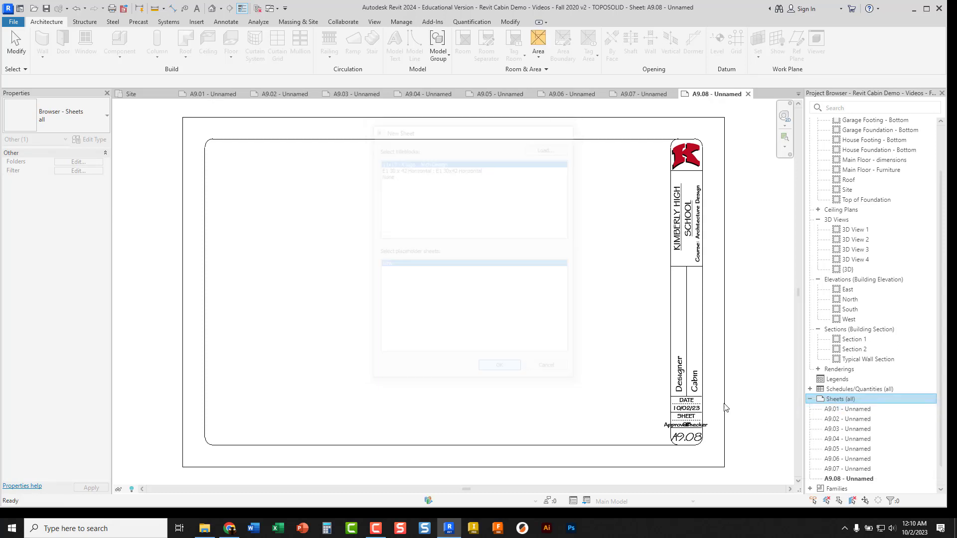
{"action": "right_click", "coordinate": [838, 399]}
{"action": "left_click", "coordinate": [822, 409]}
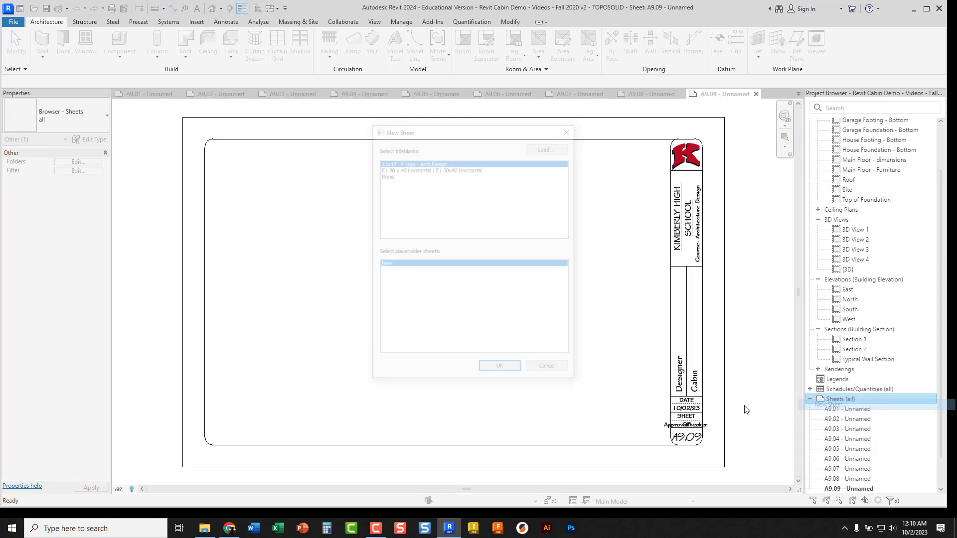
{"action": "left_click", "coordinate": [499, 372]}
Open sheet A9.01 and bring its whole title block and drawing area into view
{"action": "scroll", "coordinate": [914, 425], "scroll_direction": "down", "scroll_amount": 2}
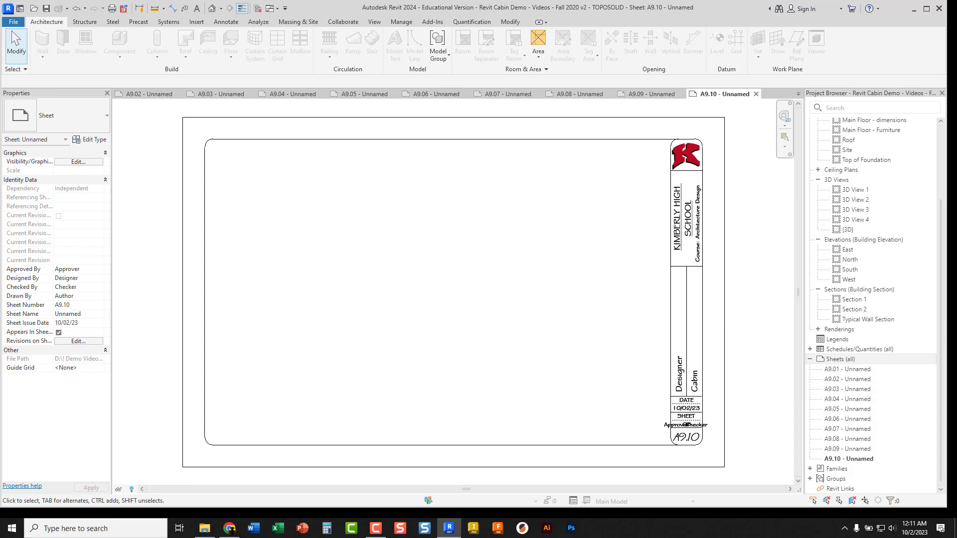
{"action": "left_click", "coordinate": [851, 373]}
{"action": "double_click", "coordinate": [851, 371]}
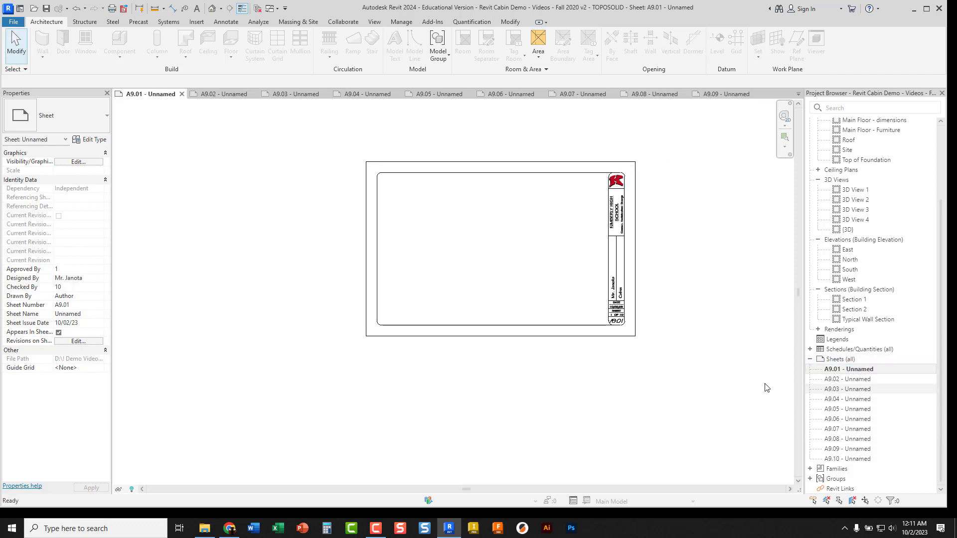
{"action": "scroll", "coordinate": [611, 245], "scroll_direction": "up", "scroll_amount": 5}
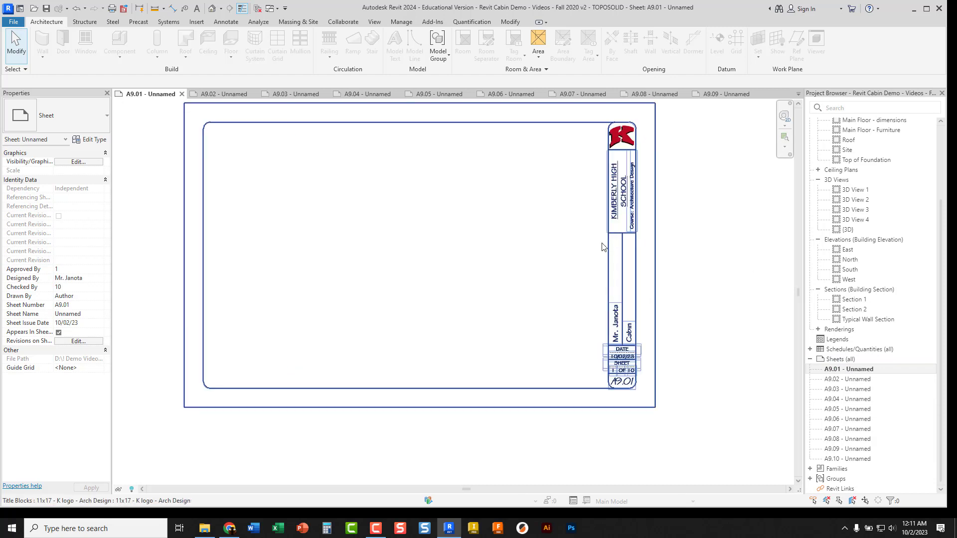
{"action": "middle_click_drag", "start_coordinate": [596, 312], "coordinate": [630, 291]}
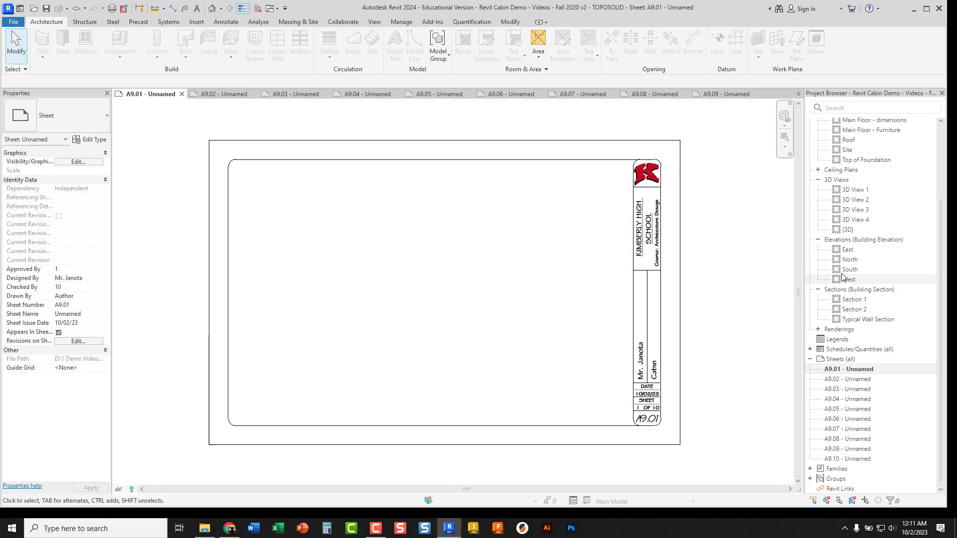
Check the {3D} view of the cabin site and place it on sheet A9.01, centered over the drawing area
{"action": "left_click", "coordinate": [847, 231]}
{"action": "double_click", "coordinate": [847, 230]}
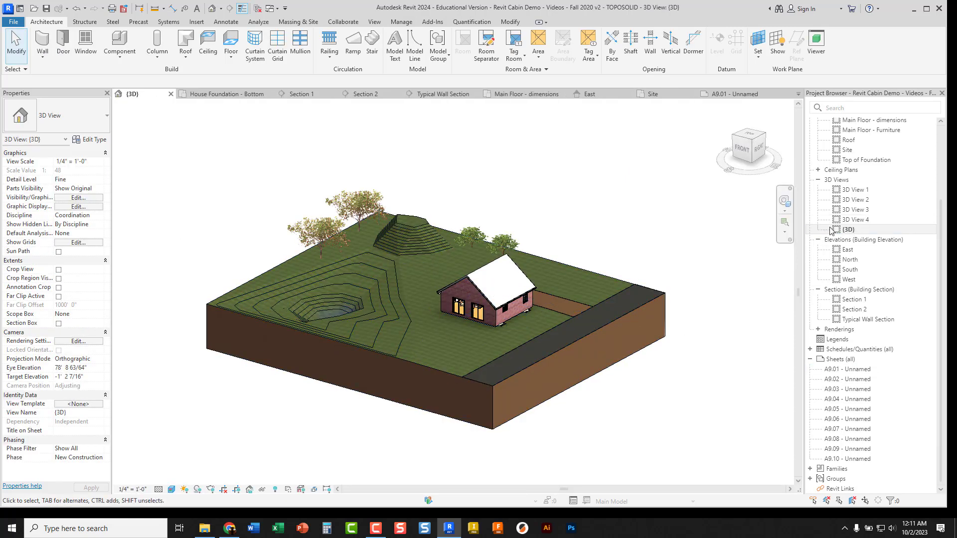
{"action": "left_click", "coordinate": [730, 94]}
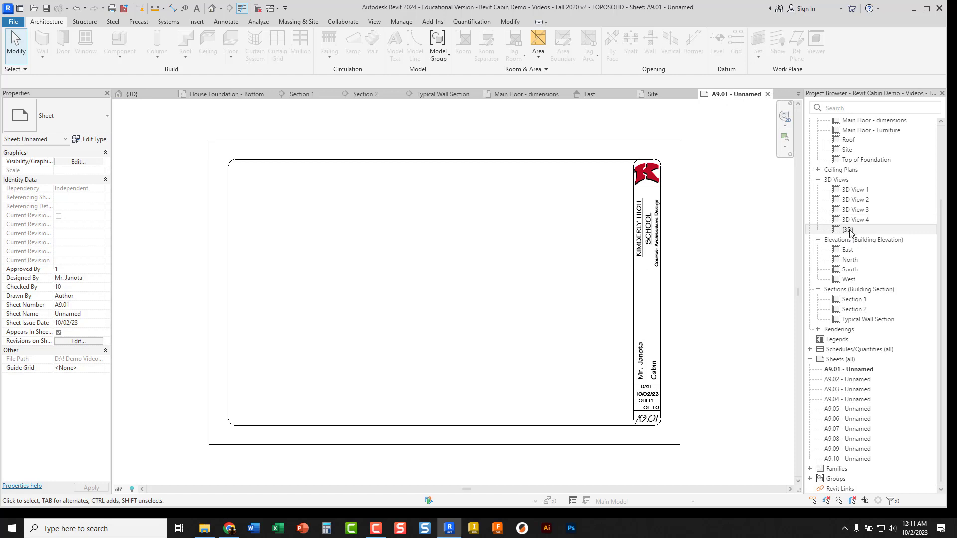
{"action": "left_click_drag", "start_coordinate": [844, 231], "coordinate": [436, 299]}
{"action": "left_click", "coordinate": [436, 300]}
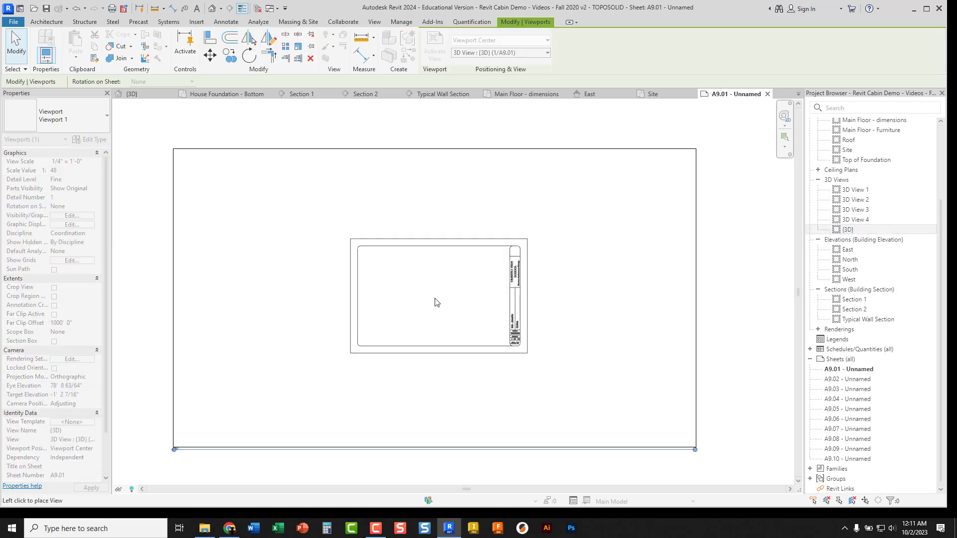
{"action": "scroll", "coordinate": [436, 300], "scroll_direction": "down", "scroll_amount": 3}
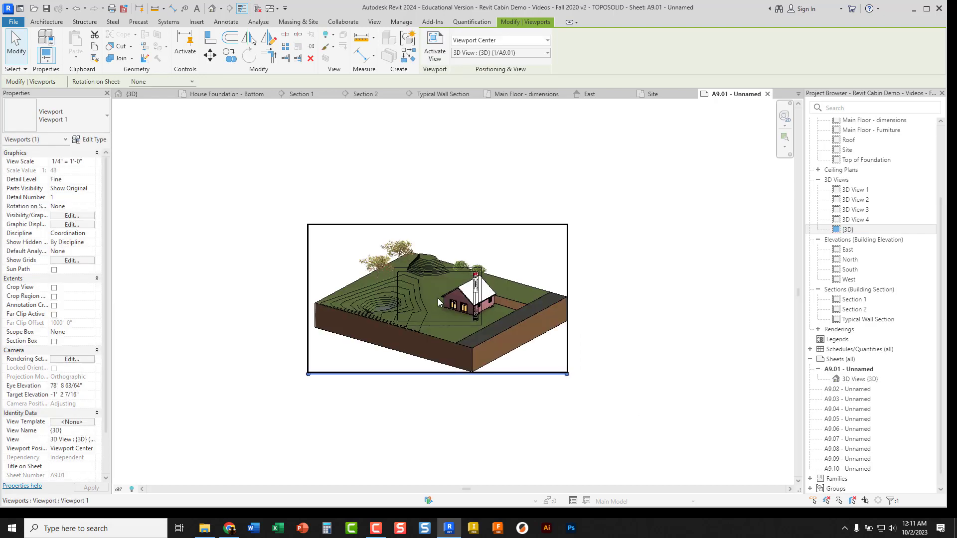
{"action": "scroll", "coordinate": [438, 300], "scroll_direction": "up", "scroll_amount": 3}
{"action": "scroll", "coordinate": [438, 301], "scroll_direction": "up", "scroll_amount": 1}
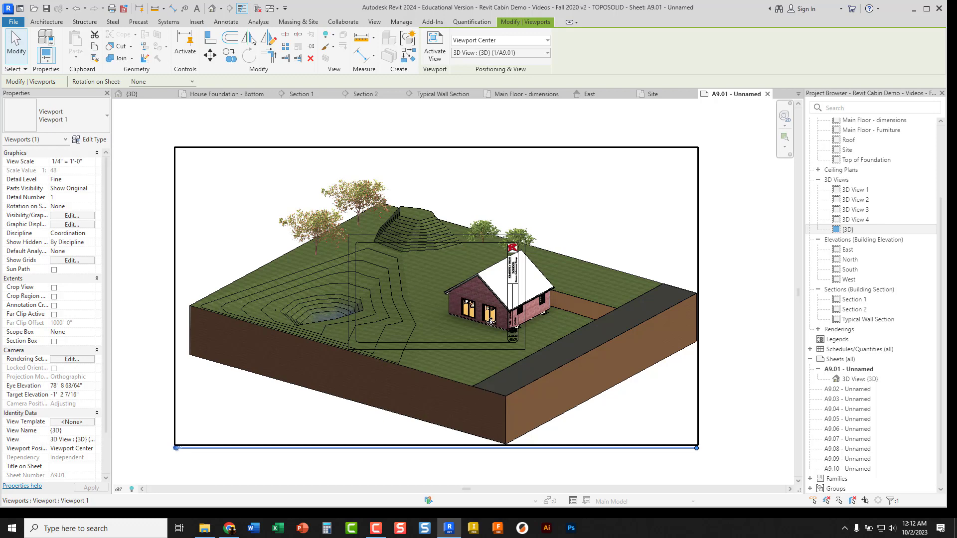
Orbit the {3D} view to show the back of the cabin and check its viewport on sheet A9.01
{"action": "left_click", "coordinate": [131, 94]}
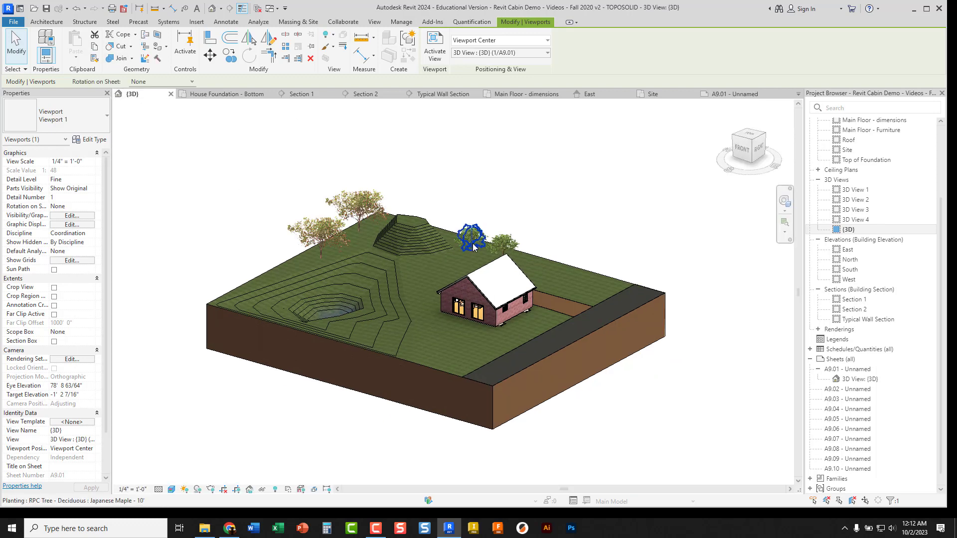
{"action": "middle_click_drag", "start_coordinate": [313, 248], "coordinate": [405, 292], "text": "shift"}
{"action": "left_click", "coordinate": [734, 94]}
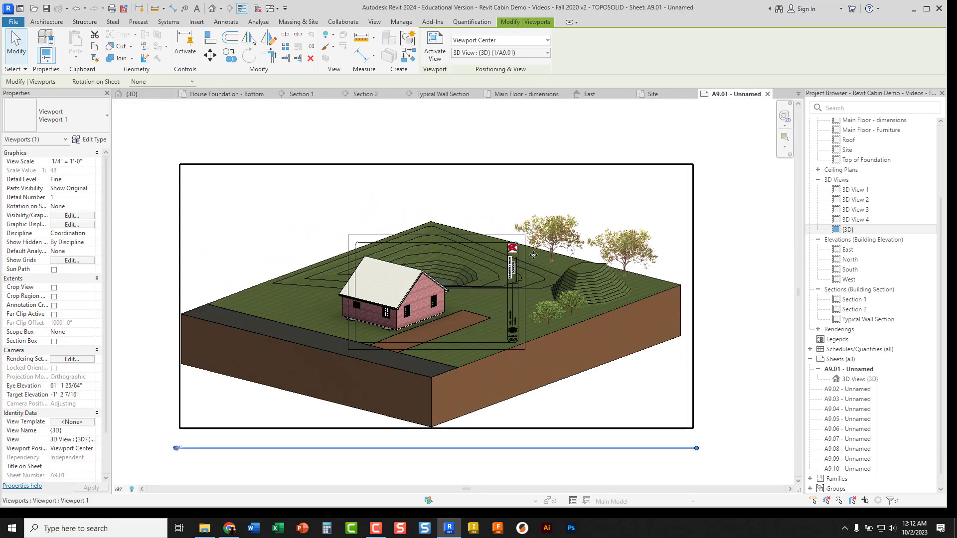
{"action": "left_click_drag", "start_coordinate": [433, 326], "coordinate": [457, 327]}
Orbit the {3D} view to show the front and right sides of the cabin site
{"action": "left_click", "coordinate": [131, 94]}
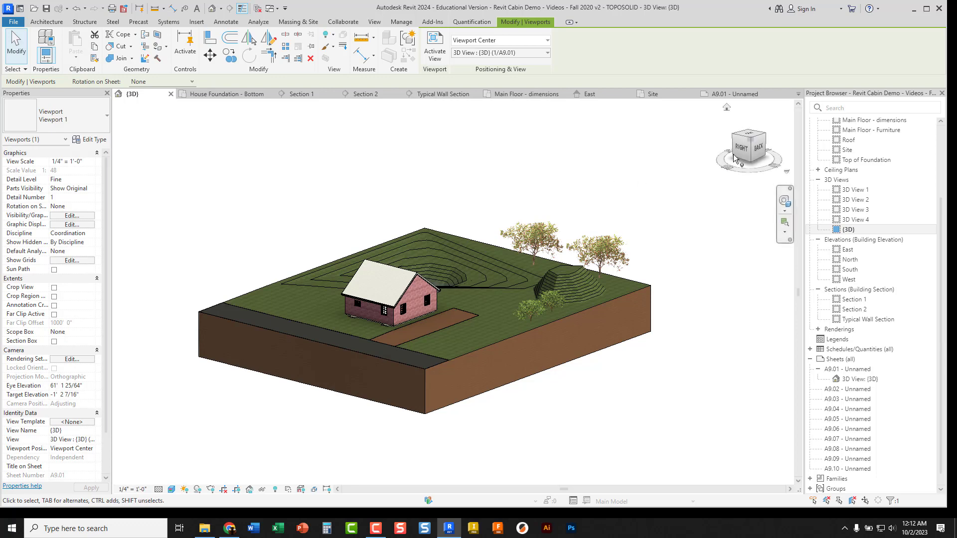
{"action": "left_click", "coordinate": [728, 109]}
{"action": "middle_click_drag", "start_coordinate": [520, 294], "coordinate": [539, 277], "text": "shift"}
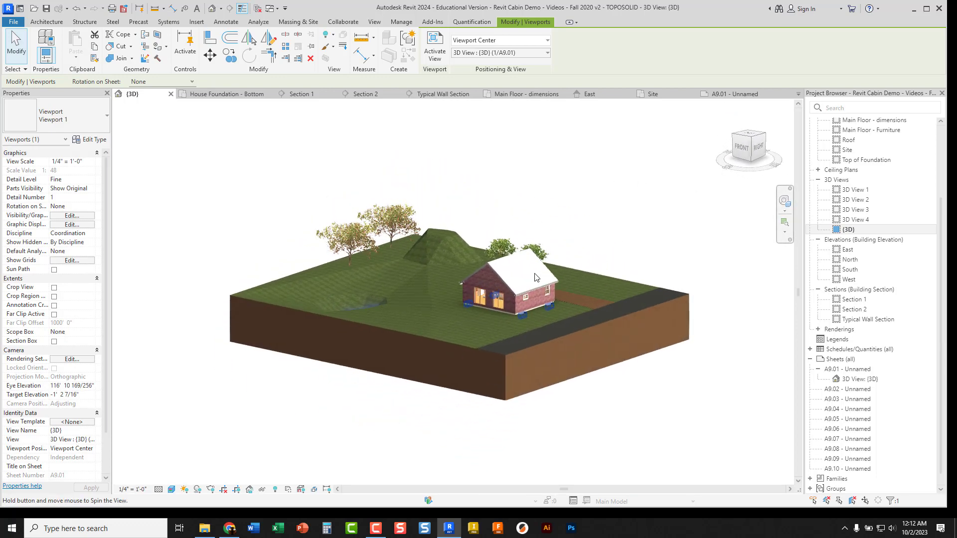
{"action": "left_click", "coordinate": [573, 218]}
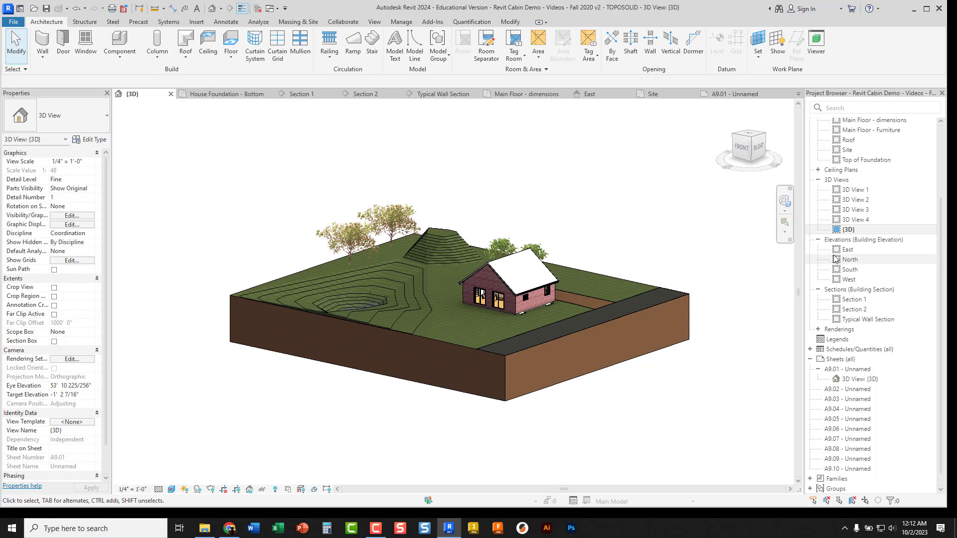
Duplicate the {3D} view with detailing
{"action": "right_click", "coordinate": [853, 230]}
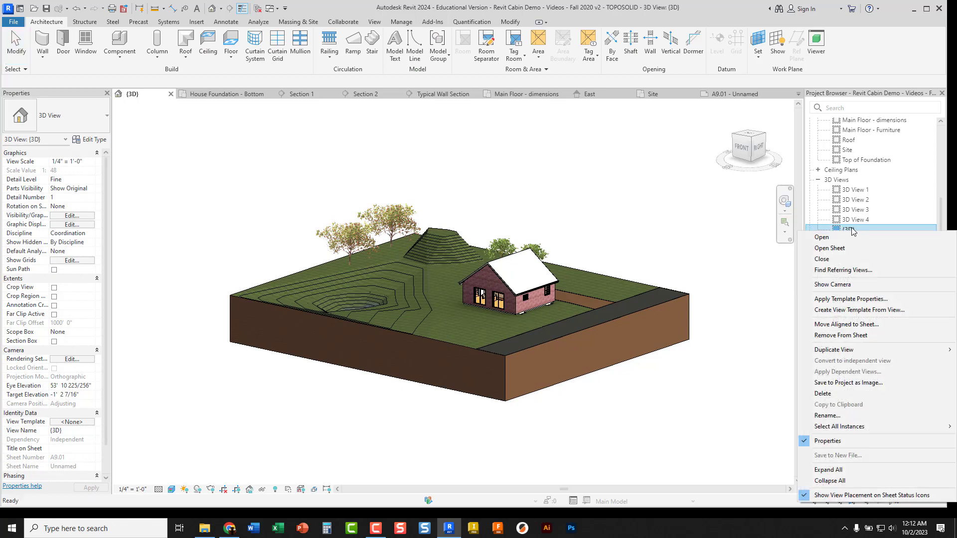
{"action": "mouse_move", "coordinate": [841, 352]}
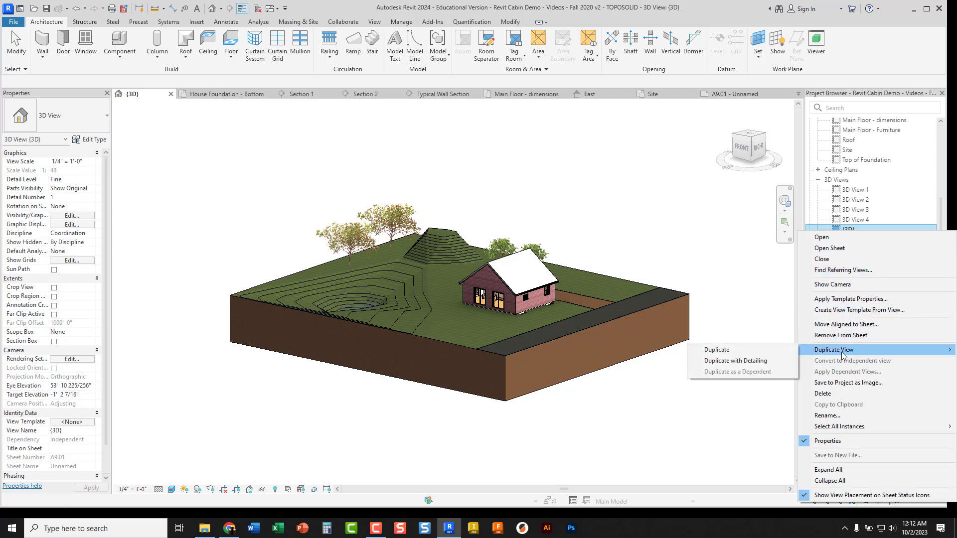
{"action": "left_click", "coordinate": [755, 361]}
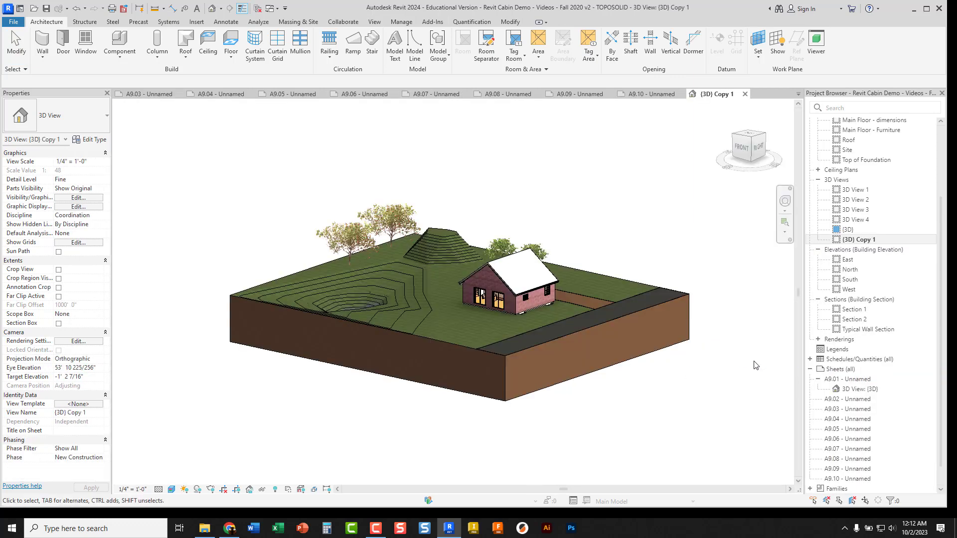
Rename the duplicated view 3D-Cover Page and orbit it to look down on the site from slightly higher
{"action": "right_click", "coordinate": [861, 242]}
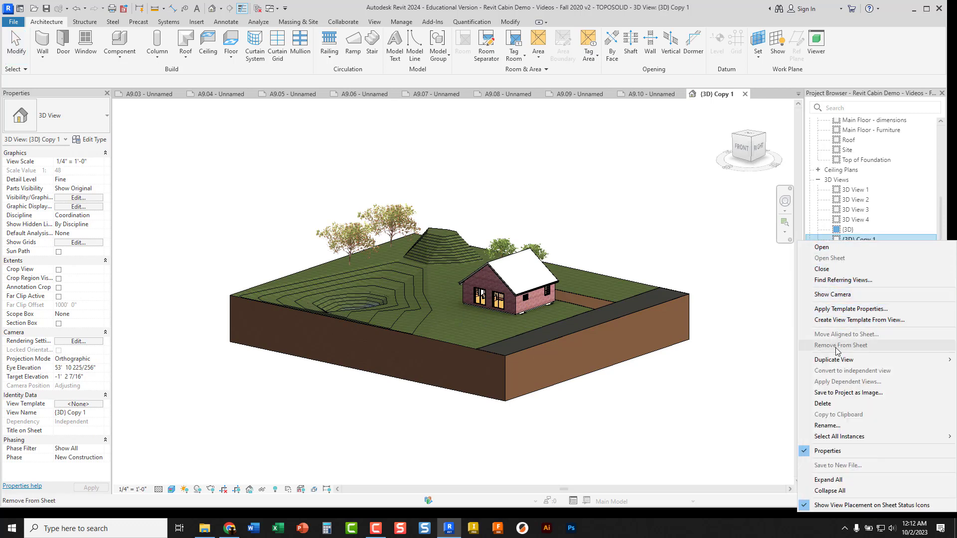
{"action": "left_click", "coordinate": [827, 425]}
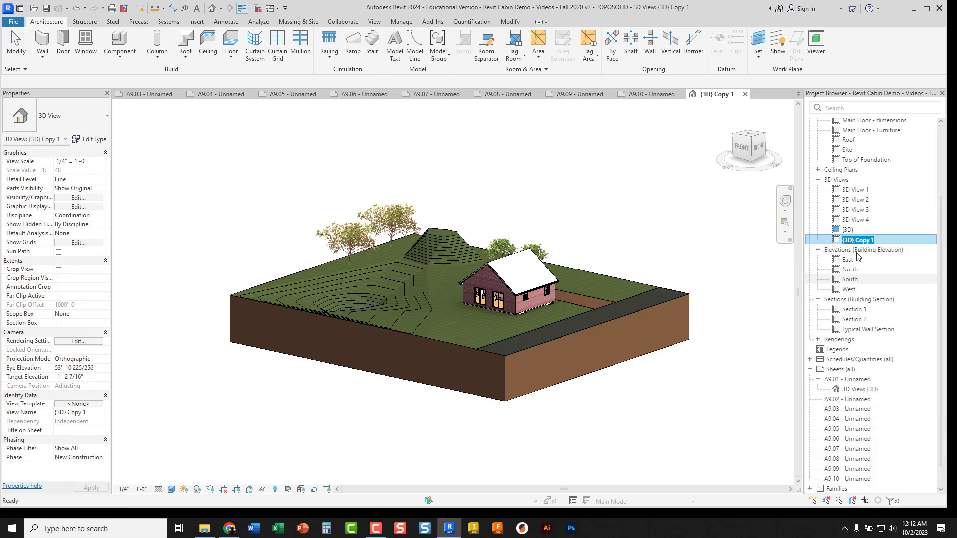
{"action": "type", "text": "Co"}
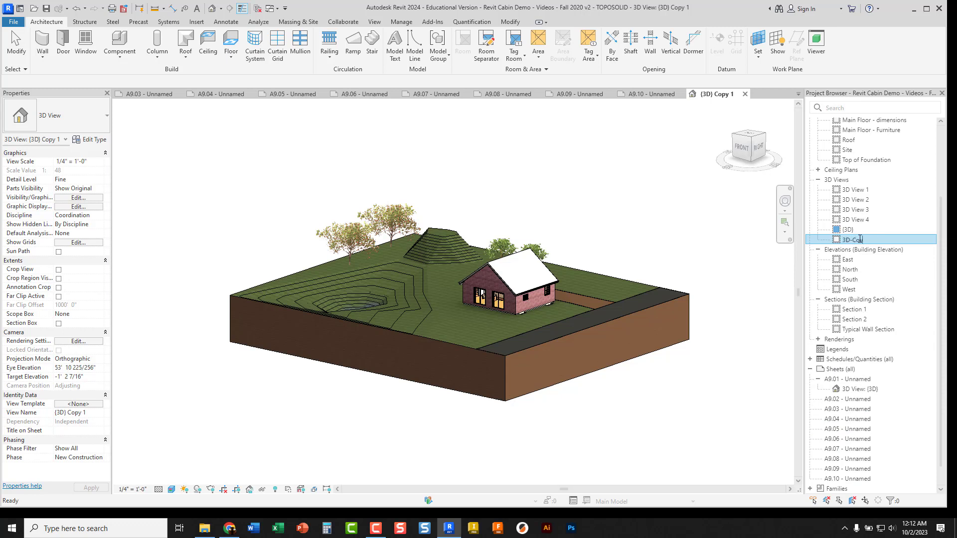
{"action": "type", "text": "ver Page"}
{"action": "key", "text": "Return"}
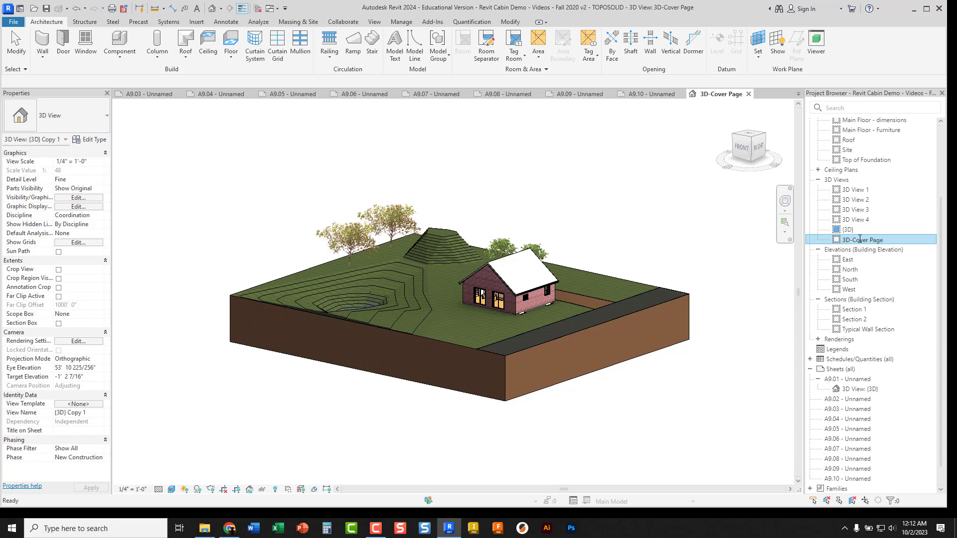
{"action": "left_click", "coordinate": [584, 229]}
{"action": "middle_click_drag", "start_coordinate": [595, 241], "coordinate": [585, 258], "text": "shift"}
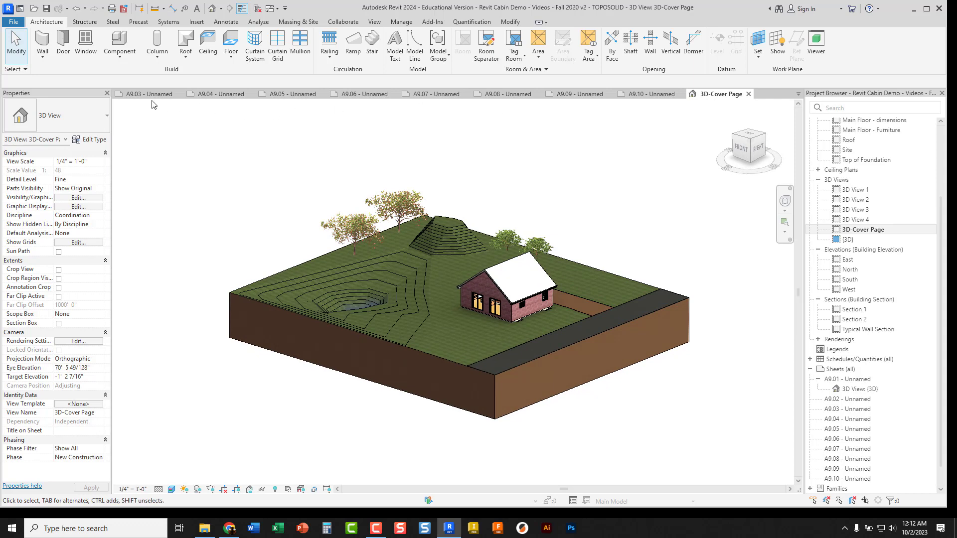
Delete the {3D} viewport from sheet A9.01
{"action": "double_click", "coordinate": [835, 380]}
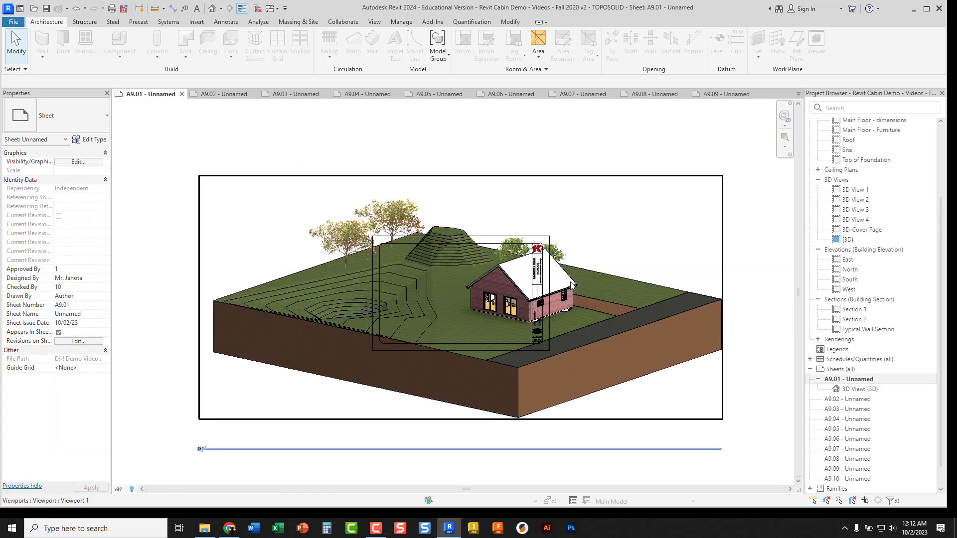
{"action": "left_click", "coordinate": [867, 390]}
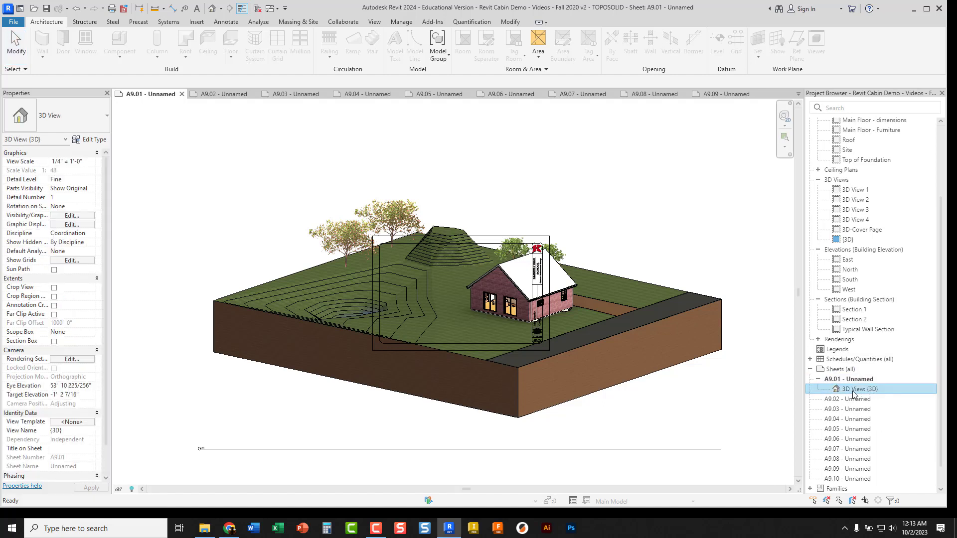
{"action": "left_click", "coordinate": [654, 256]}
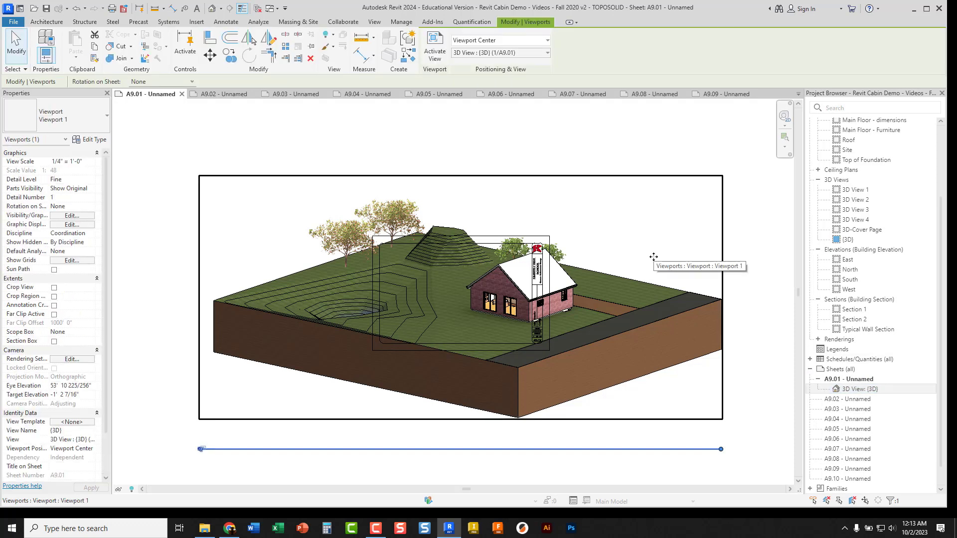
{"action": "key", "text": "Delete"}
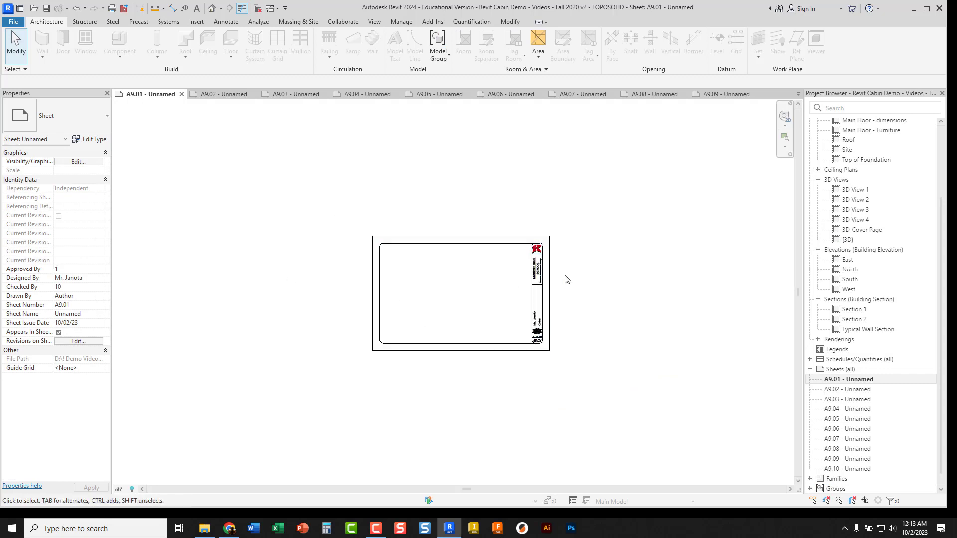
Place the 3D-Cover Page view on sheet A9.01, roughly centered over the title block
{"action": "left_click", "coordinate": [854, 230]}
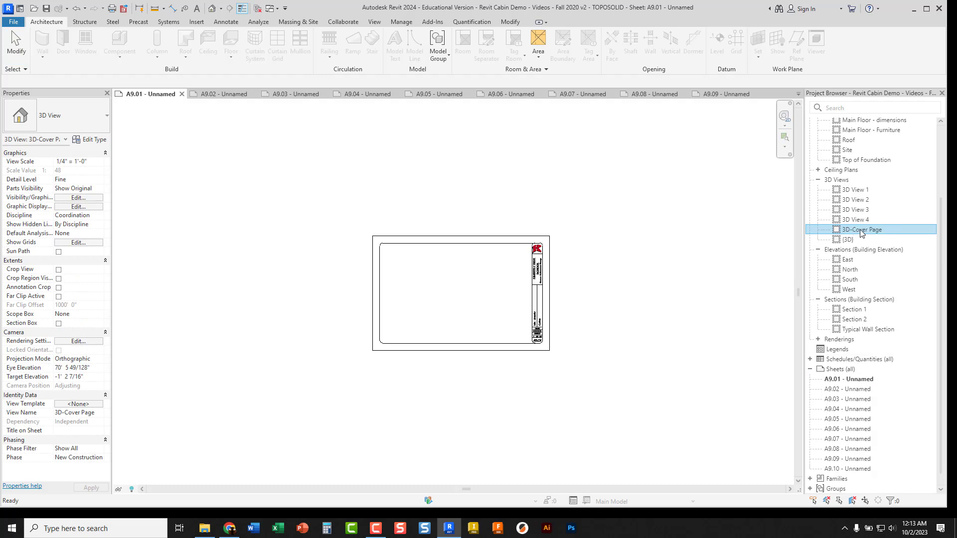
{"action": "left_click_drag", "start_coordinate": [861, 233], "coordinate": [476, 293]}
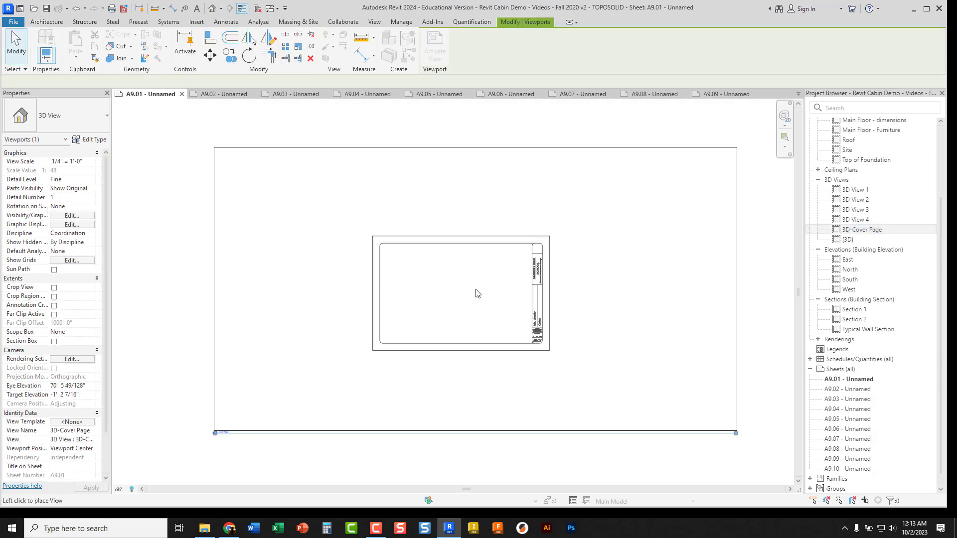
{"action": "left_click", "coordinate": [451, 289]}
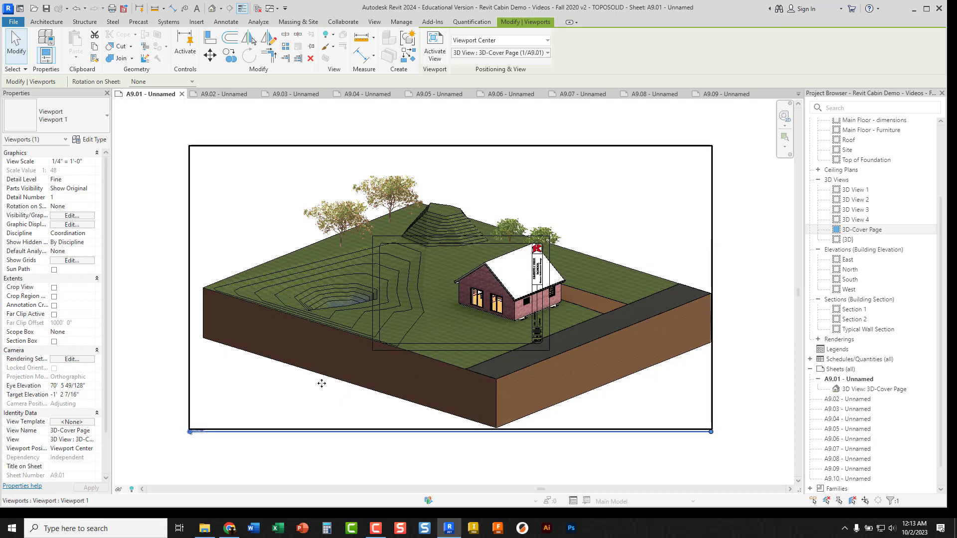
Set the scale of the 3D-Cover Page view to 1" = 20'-0"
{"action": "double_click", "coordinate": [848, 230]}
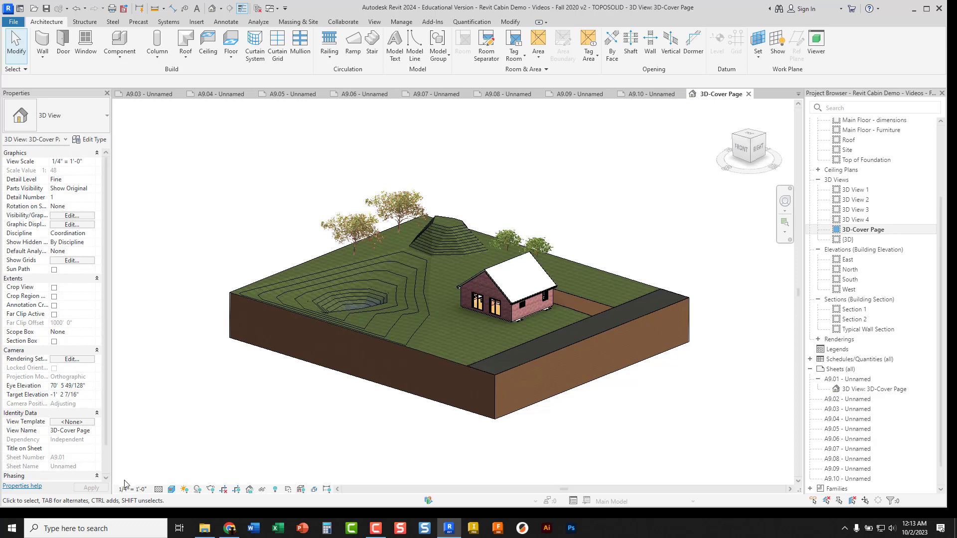
{"action": "left_click", "coordinate": [127, 488]}
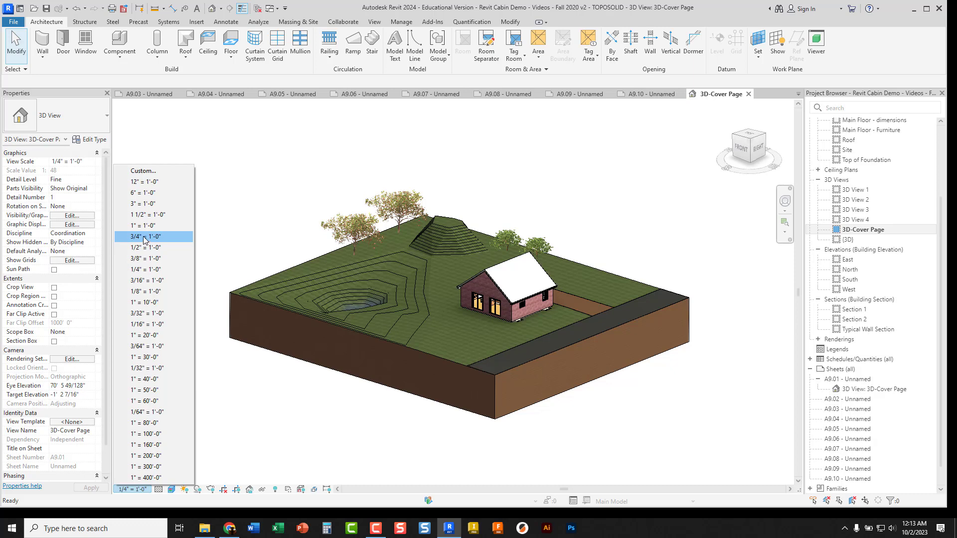
{"action": "left_click", "coordinate": [144, 335]}
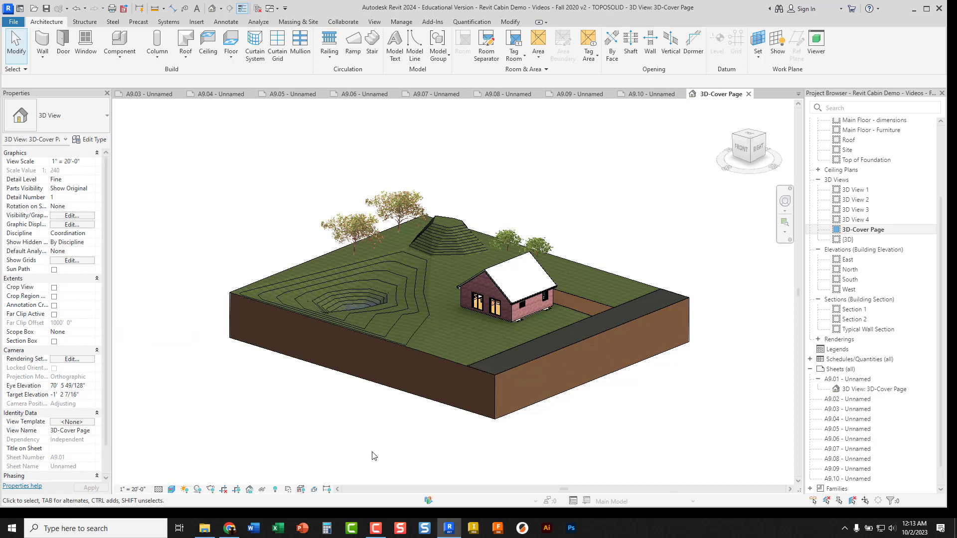
Return to sheet A9.01 and move the 3D-Cover Page viewport inside the title block's drawing area
{"action": "double_click", "coordinate": [853, 380]}
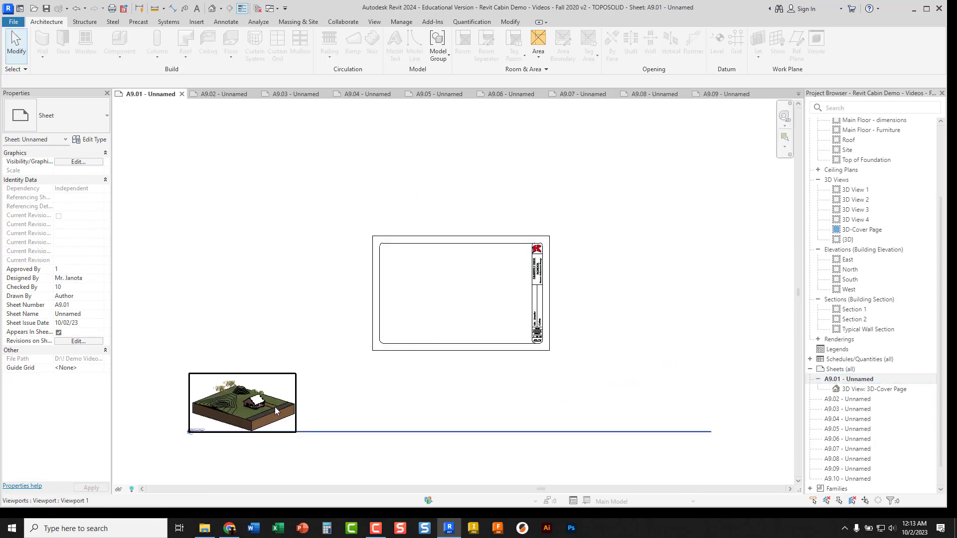
{"action": "left_click_drag", "start_coordinate": [287, 404], "coordinate": [489, 297]}
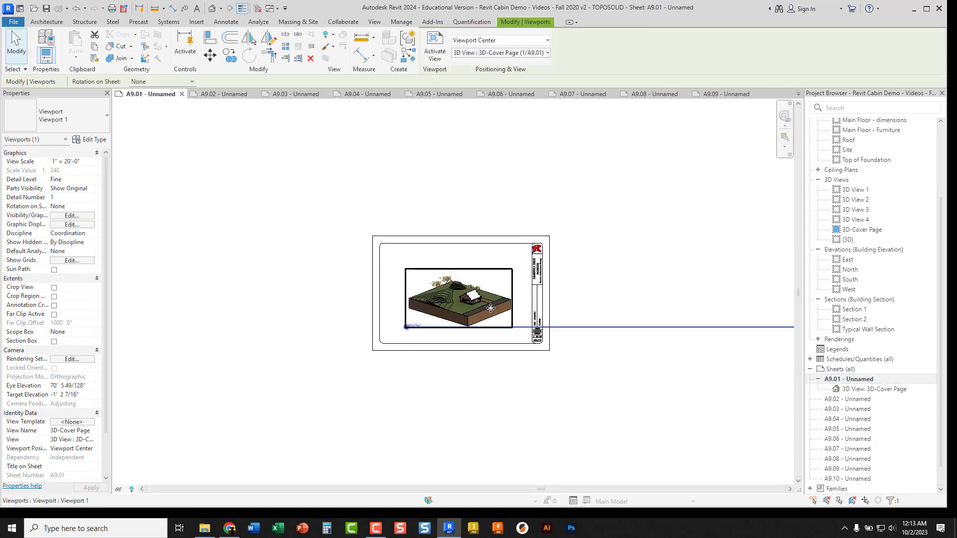
{"action": "left_click", "coordinate": [472, 368]}
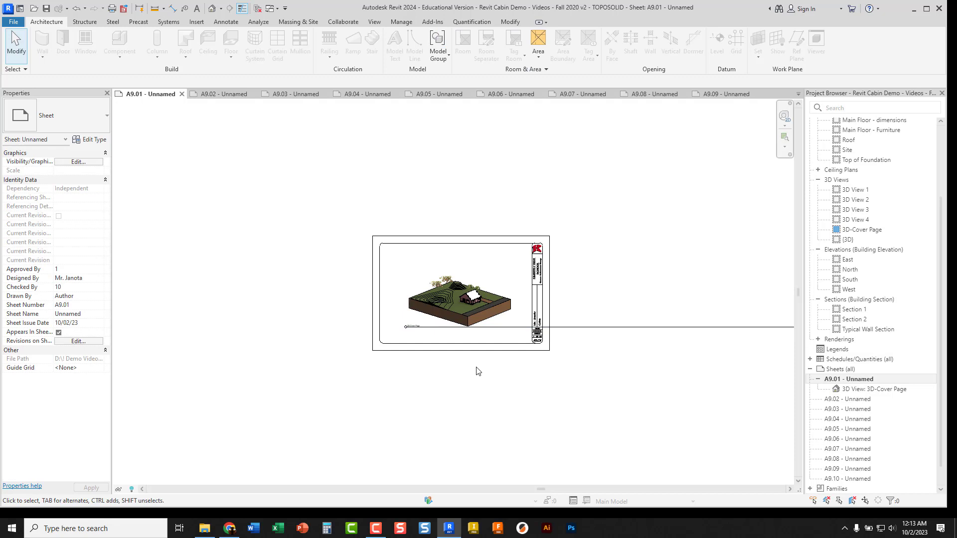
{"action": "middle_click_drag", "start_coordinate": [479, 370], "coordinate": [463, 355]}
Adjust the 3D-Cover Page viewport's position in small moves to center it in the sheet's drawing area
{"action": "left_click", "coordinate": [473, 286]}
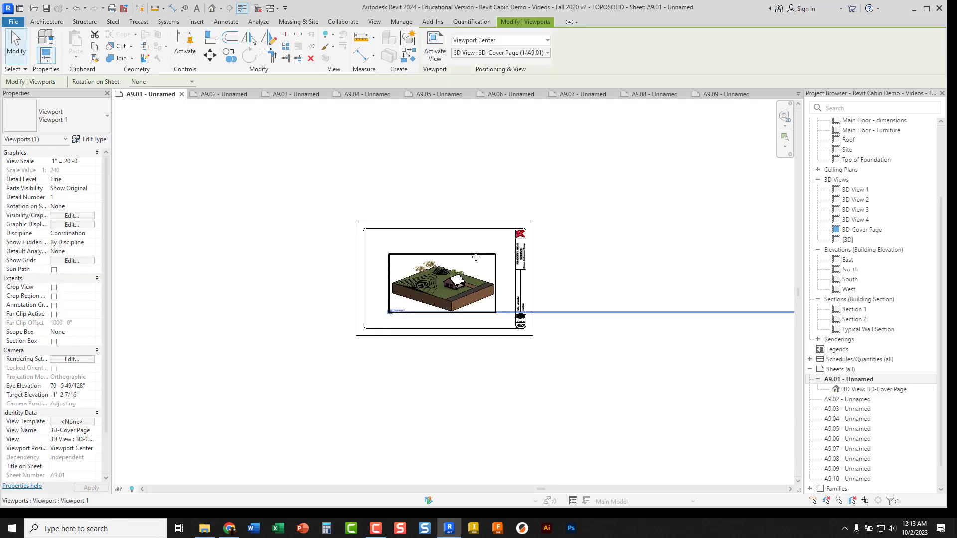
{"action": "left_click_drag", "start_coordinate": [457, 263], "coordinate": [475, 249]}
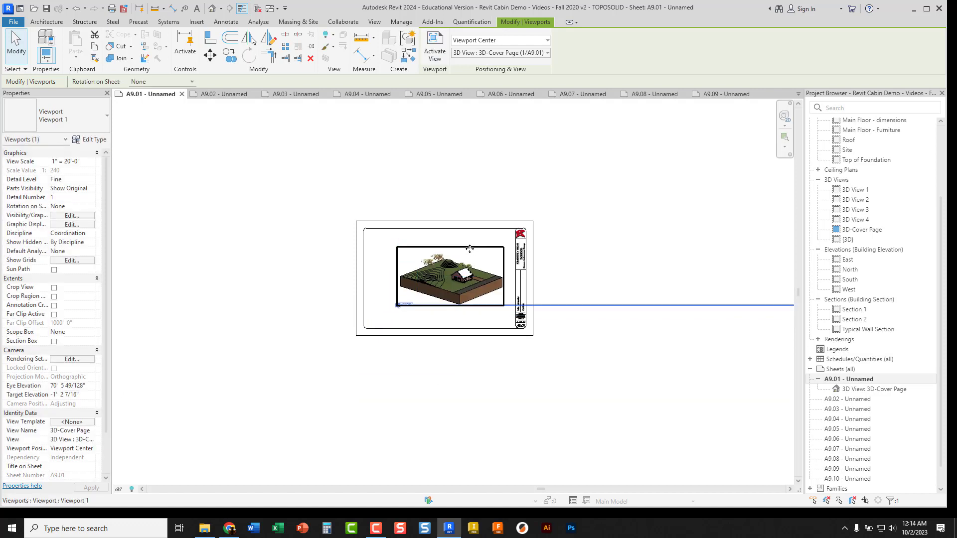
{"action": "key", "text": "Left"}
{"action": "key", "text": "Left"}
{"action": "key", "text": "Left"}
{"action": "key", "text": "Left"}
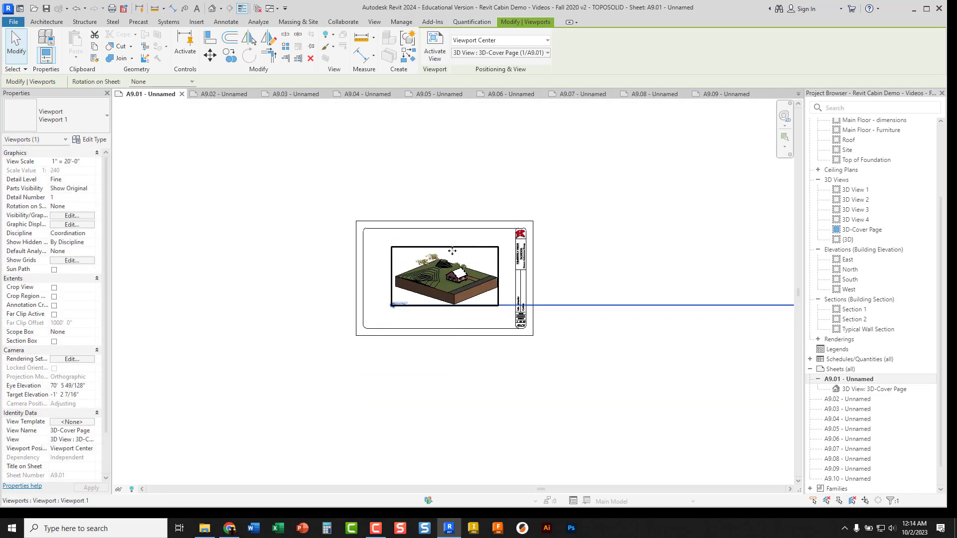
{"action": "key", "text": "Down"}
{"action": "key", "text": "Down"}
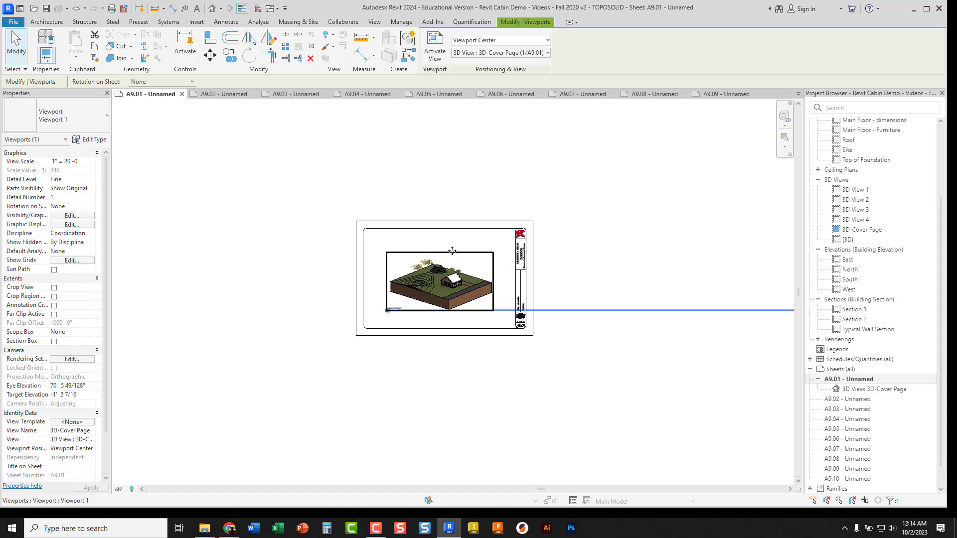
{"action": "left_click", "coordinate": [438, 372]}
Shorten the viewport's overlong title line on sheet A9.01 to just past the 3D-Cover Page title text
{"action": "middle_click_drag", "start_coordinate": [442, 363], "coordinate": [333, 325]}
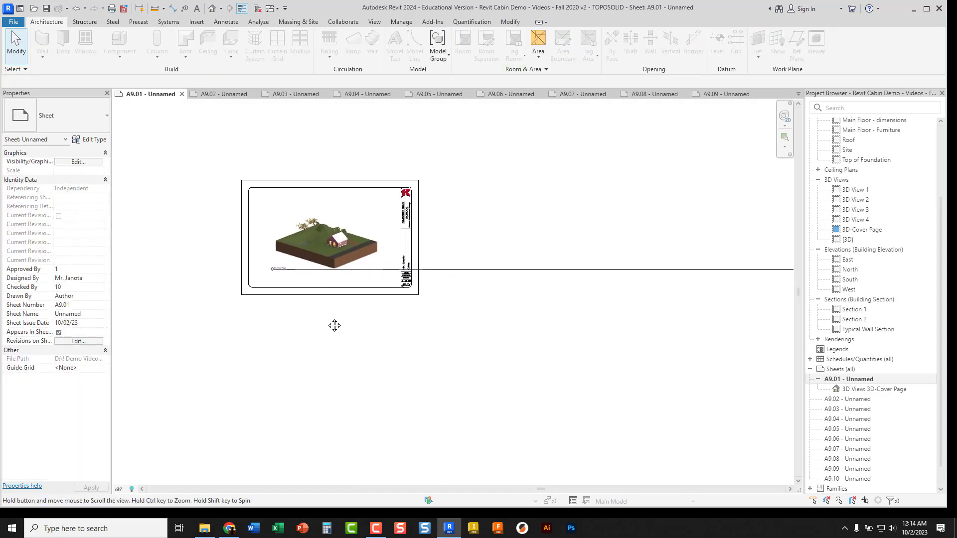
{"action": "scroll", "coordinate": [421, 367], "scroll_direction": "down", "scroll_amount": 3}
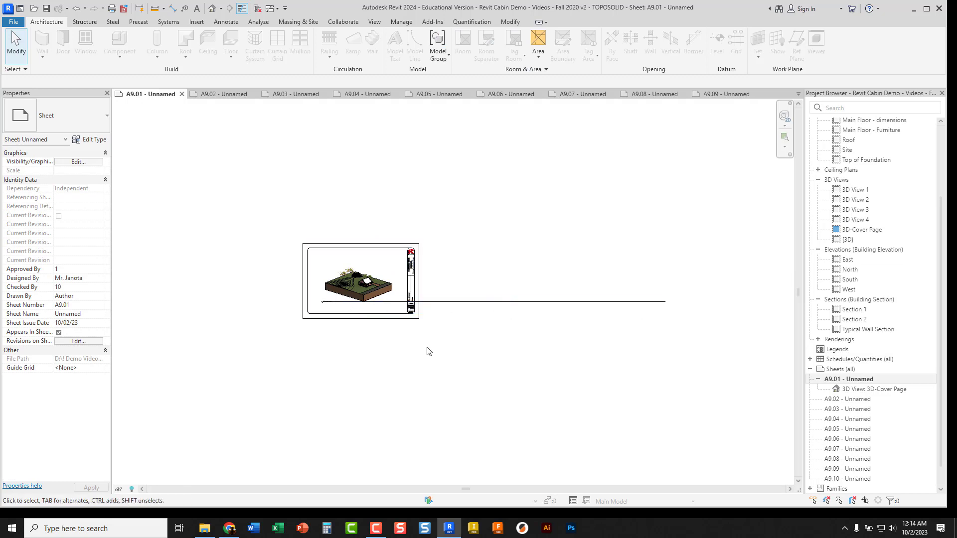
{"action": "left_click", "coordinate": [382, 278]}
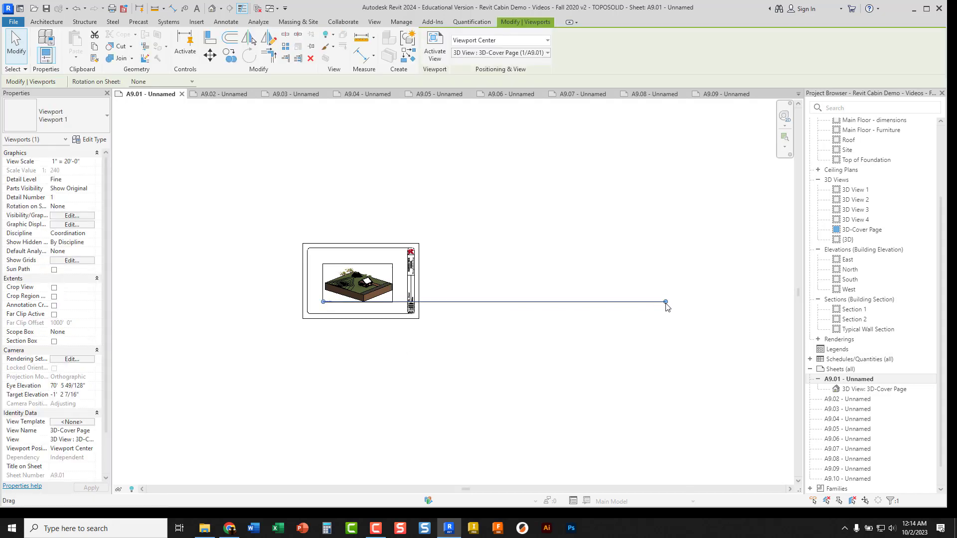
{"action": "left_click_drag", "start_coordinate": [667, 306], "coordinate": [337, 310]}
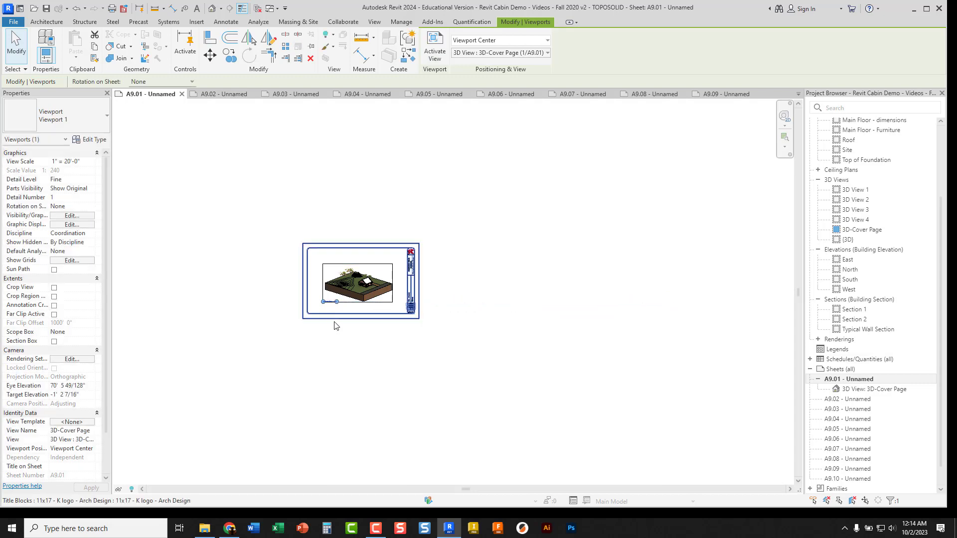
{"action": "scroll", "coordinate": [336, 323], "scroll_direction": "up", "scroll_amount": 5}
{"action": "left_click", "coordinate": [337, 355]}
{"action": "scroll", "coordinate": [337, 355], "scroll_direction": "up", "scroll_amount": 3}
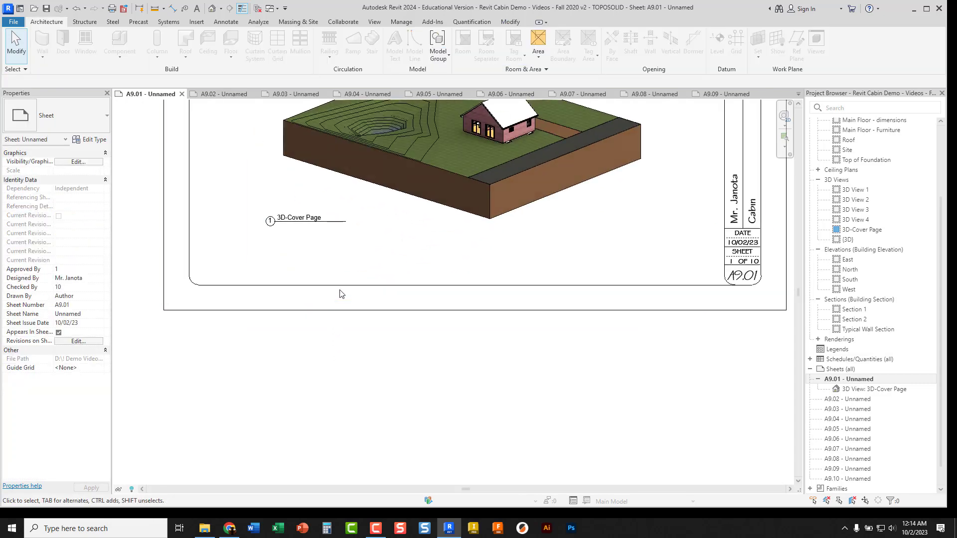
Move the 3D-Cover Page view title down and left, toward the lower-left corner of the sheet border
{"action": "left_click", "coordinate": [337, 304]}
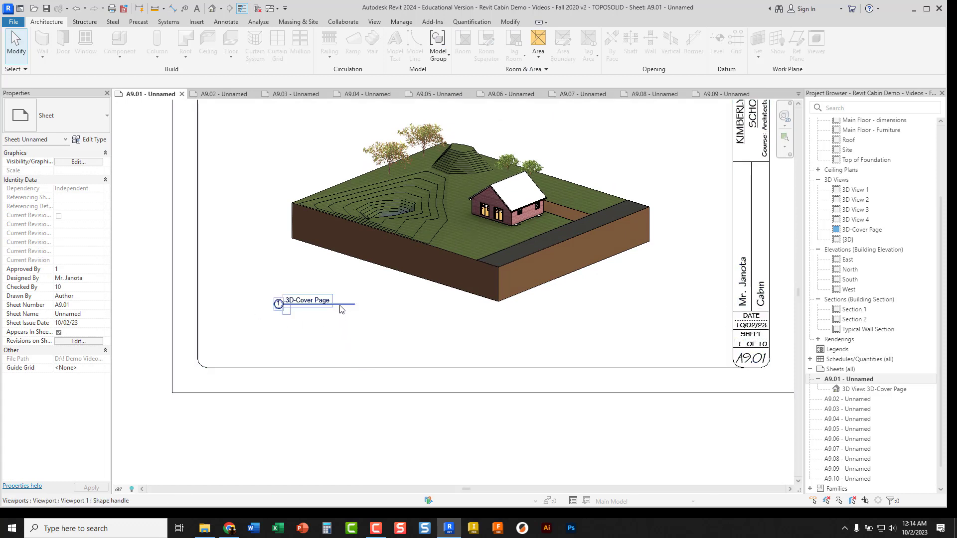
{"action": "left_click_drag", "start_coordinate": [344, 304], "coordinate": [312, 324]}
{"action": "left_click", "coordinate": [364, 339]}
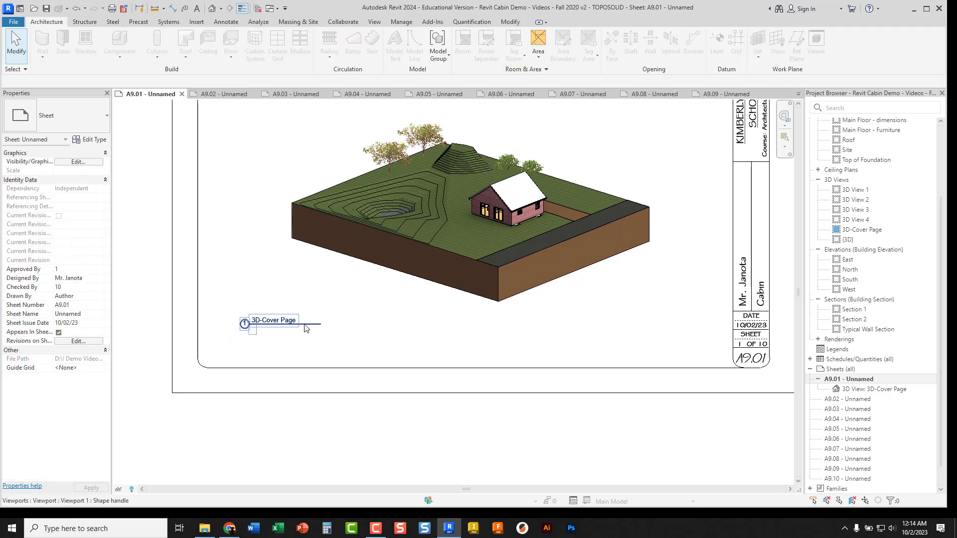
Shorten the 3D-Cover Page title line slightly further so it ends just past the title text
{"action": "left_click", "coordinate": [412, 261]}
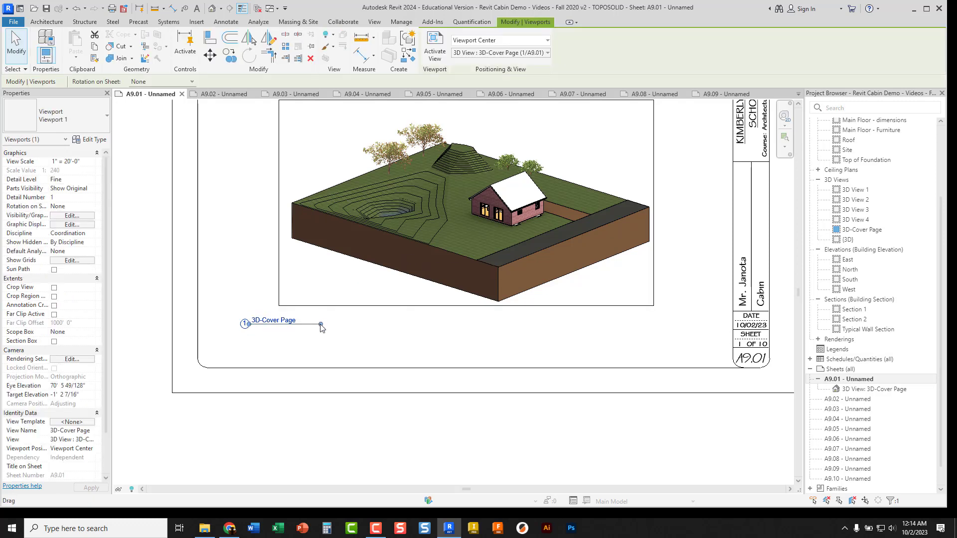
{"action": "mouse_move", "coordinate": [320, 324]}
{"action": "left_mouse_down"}
{"action": "mouse_move", "coordinate": [428, 327]}
{"action": "mouse_move", "coordinate": [307, 324]}
{"action": "left_mouse_up"}
{"action": "left_click", "coordinate": [288, 339]}
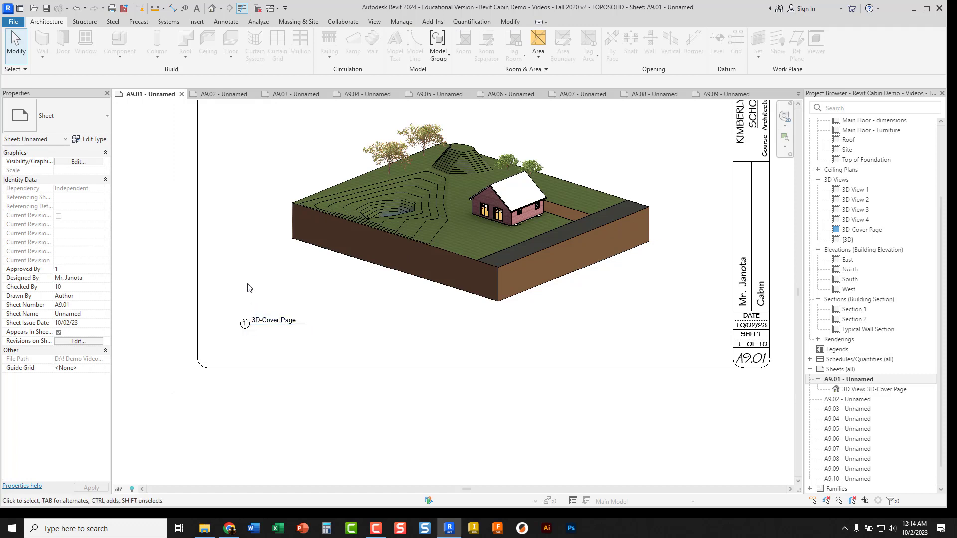
{"action": "scroll", "coordinate": [357, 304], "scroll_direction": "down", "scroll_amount": 2}
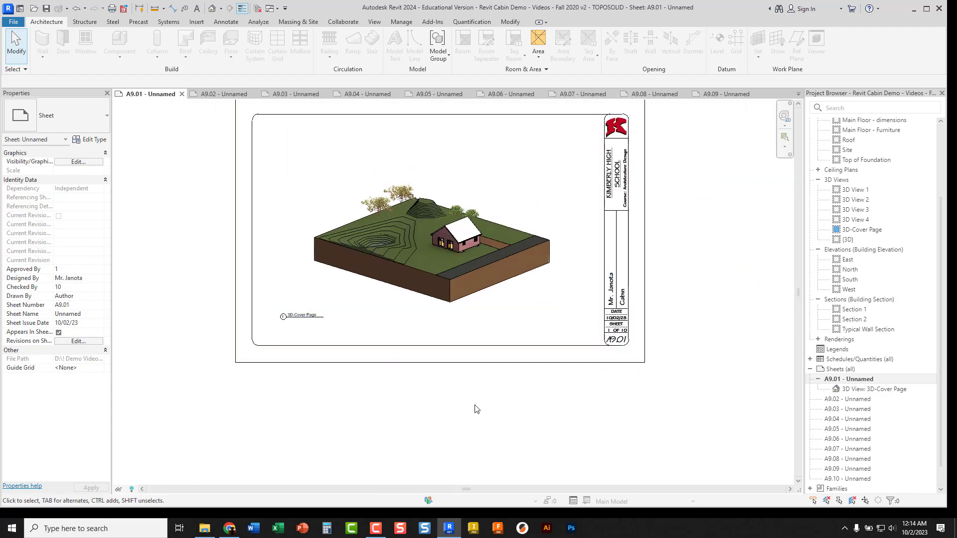
{"action": "middle_click_drag", "start_coordinate": [476, 408], "coordinate": [445, 423]}
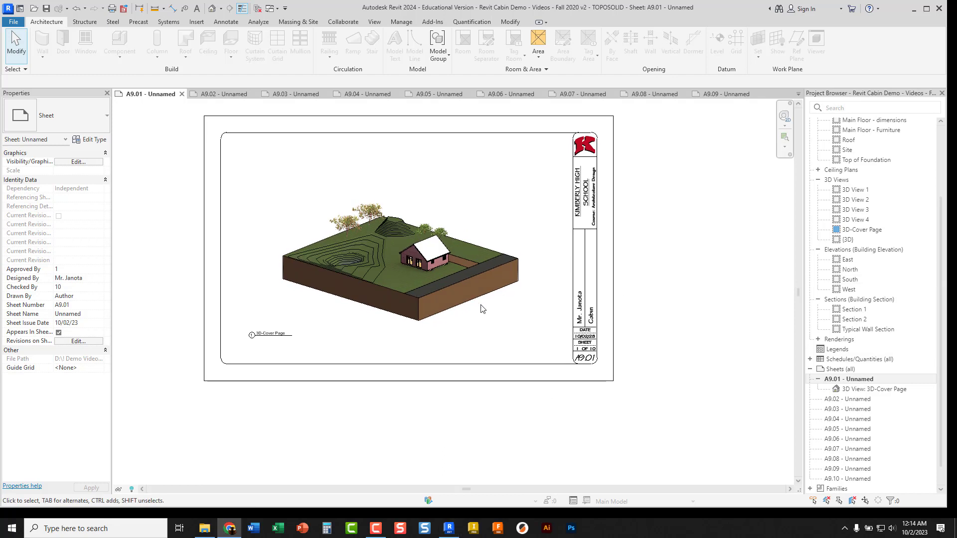
Open sheet A9.02 and change its sheet number in the title block to A1.01
{"action": "double_click", "coordinate": [847, 398]}
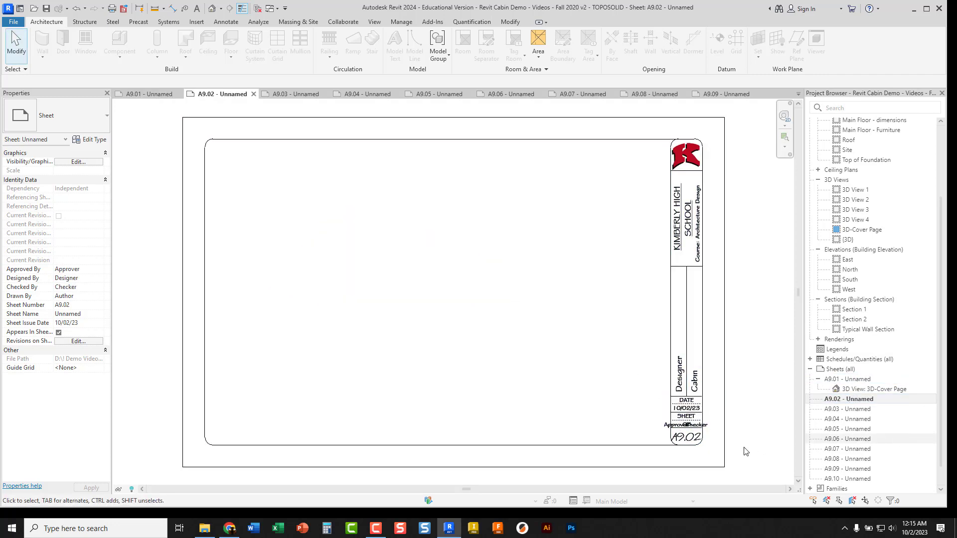
{"action": "left_click", "coordinate": [688, 443]}
{"action": "left_click", "coordinate": [680, 439]}
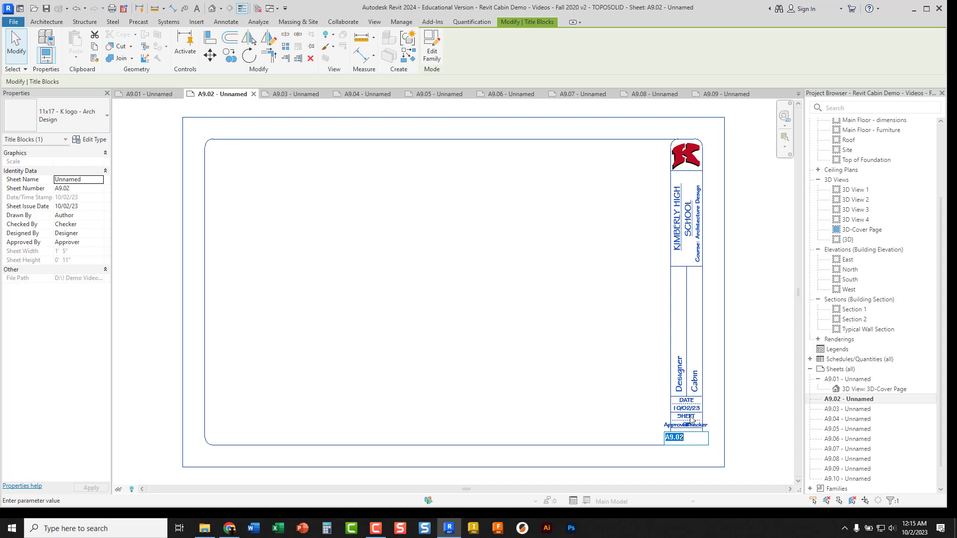
{"action": "type", "text": "A"}
{"action": "key", "text": "Return"}
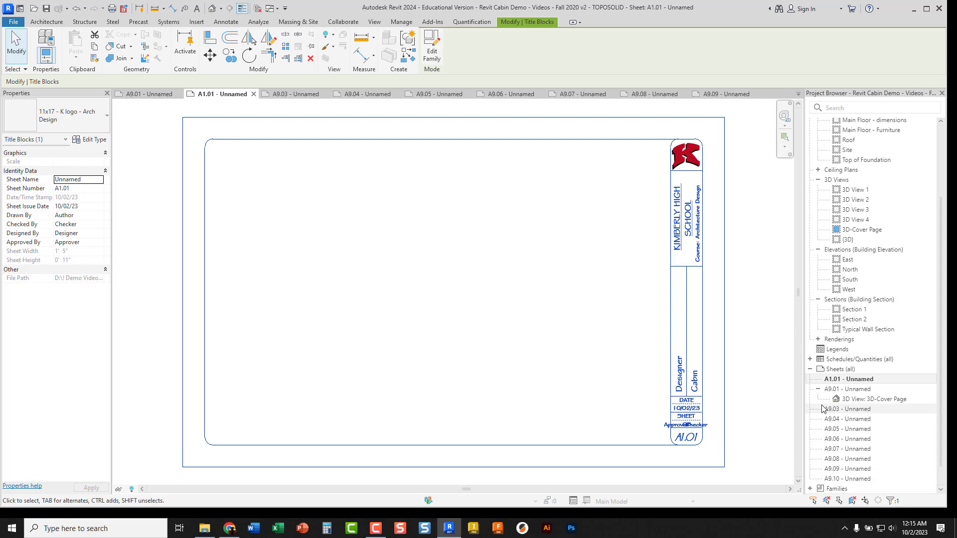
Fill in the sheet count in the A1.01 title block as 2 of 10
{"action": "left_click", "coordinate": [676, 426]}
{"action": "type", "text": "2"}
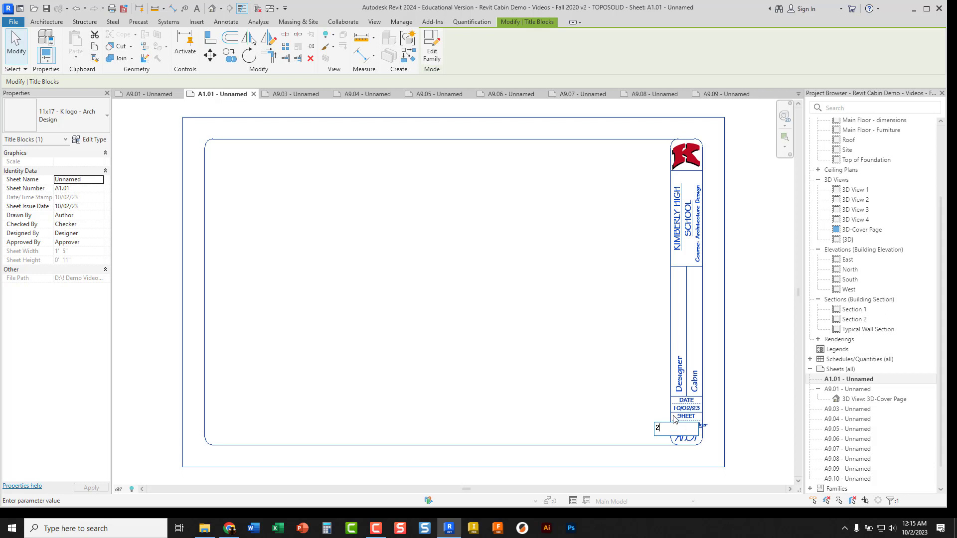
{"action": "left_click", "coordinate": [712, 424]}
{"action": "left_click", "coordinate": [706, 424]}
{"action": "type", "text": "10"}
{"action": "key", "text": "Return"}
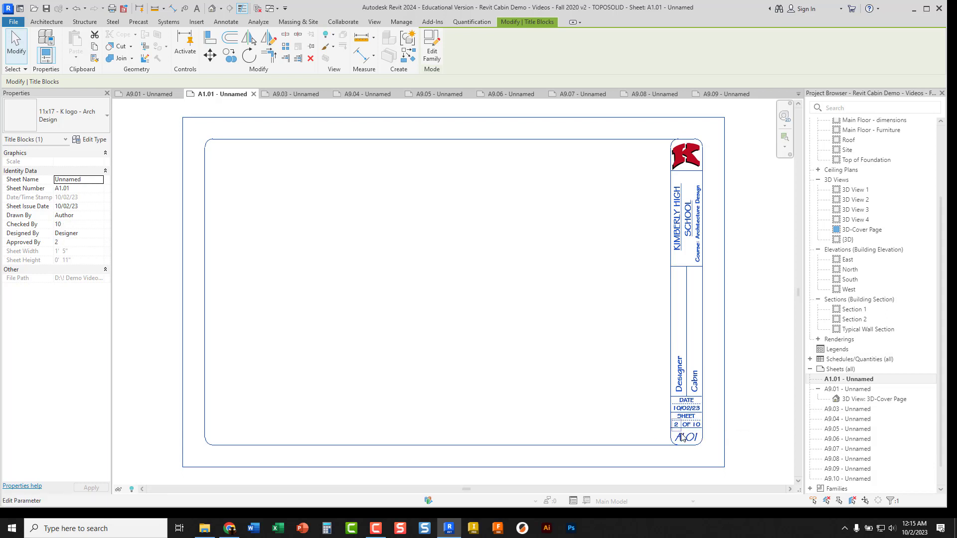
Replace the Designer placeholder in the A1.01 title block with the designer's name
{"action": "left_click", "coordinate": [682, 381]}
{"action": "type", "text": "Mr."}
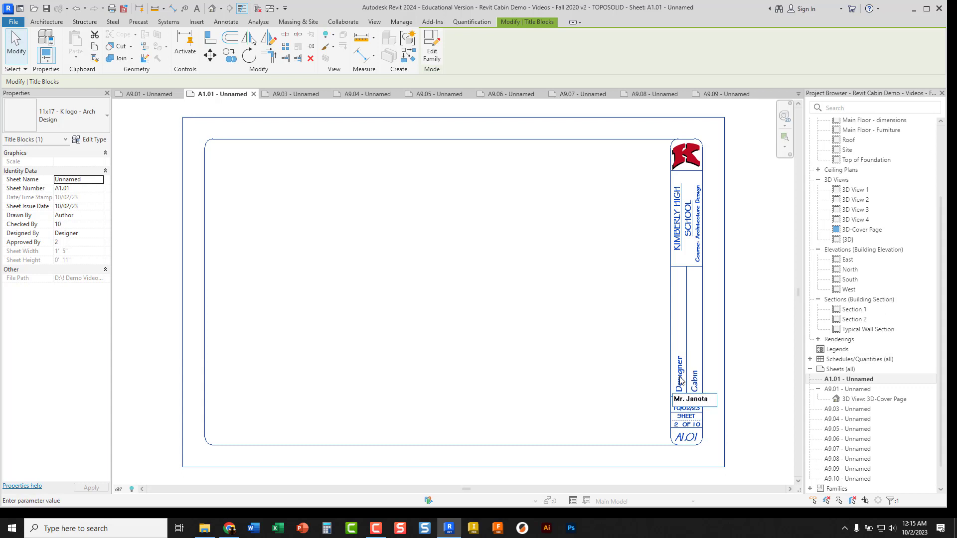
{"action": "type", "text": " Janota"}
{"action": "key", "text": "Return"}
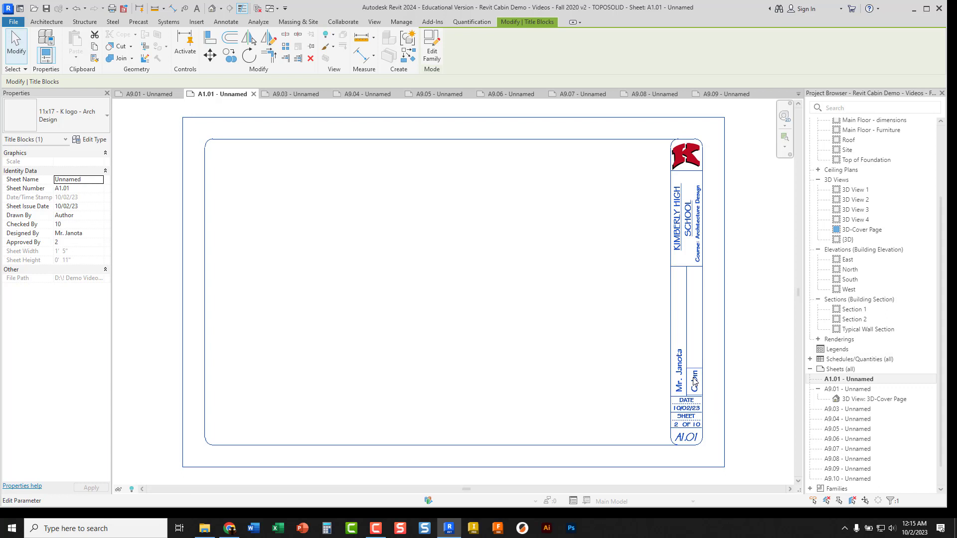
{"action": "left_click", "coordinate": [742, 394]}
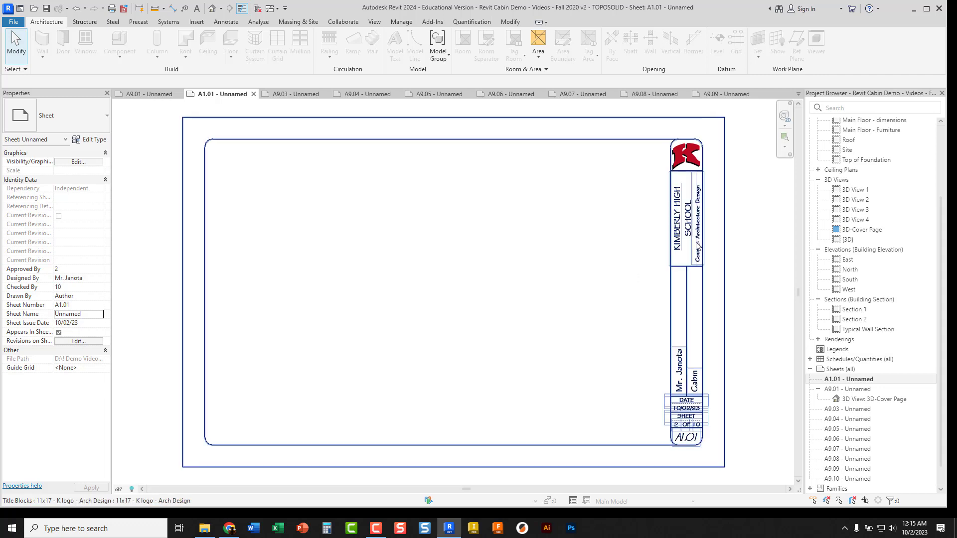
Place the Site floor plan on sheet A1.01 and shift its viewport down and right within the drawing area
{"action": "scroll", "coordinate": [828, 257], "scroll_direction": "up", "scroll_amount": 3}
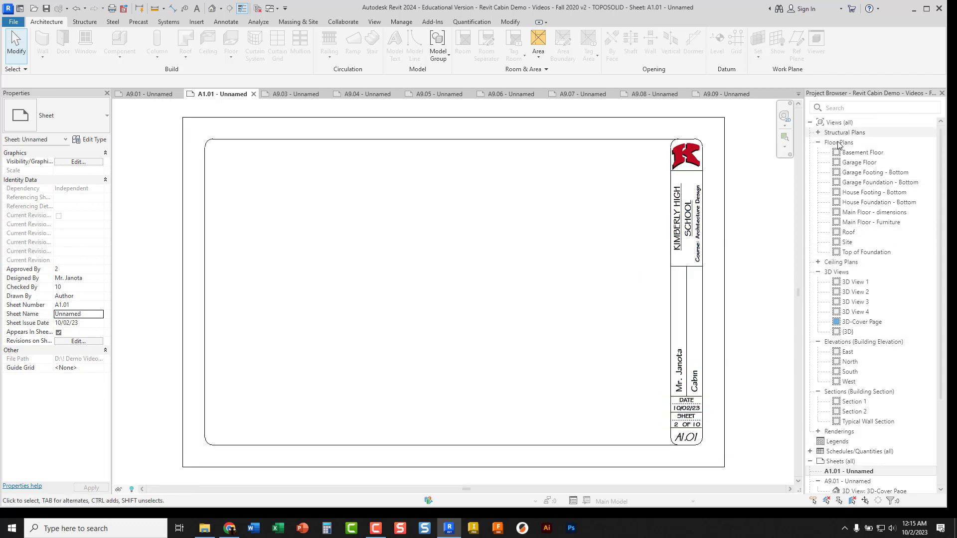
{"action": "left_click", "coordinate": [848, 244]}
{"action": "left_click_drag", "start_coordinate": [851, 245], "coordinate": [441, 311]}
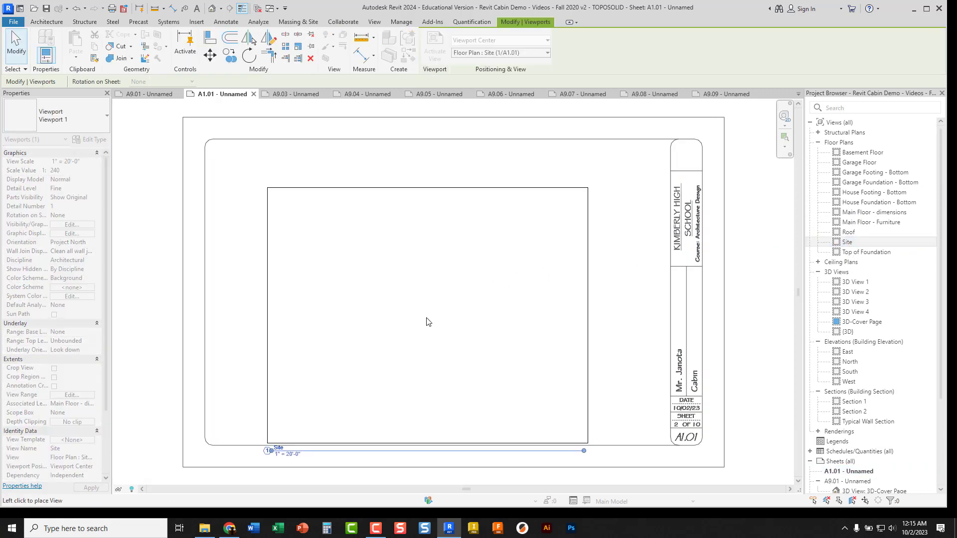
{"action": "left_click", "coordinate": [426, 319]}
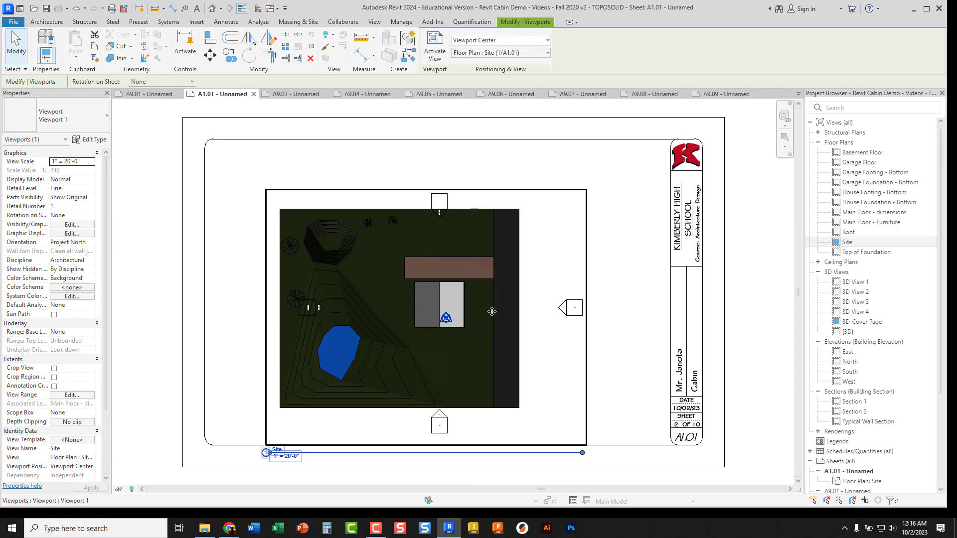
{"action": "left_click_drag", "start_coordinate": [493, 312], "coordinate": [524, 335]}
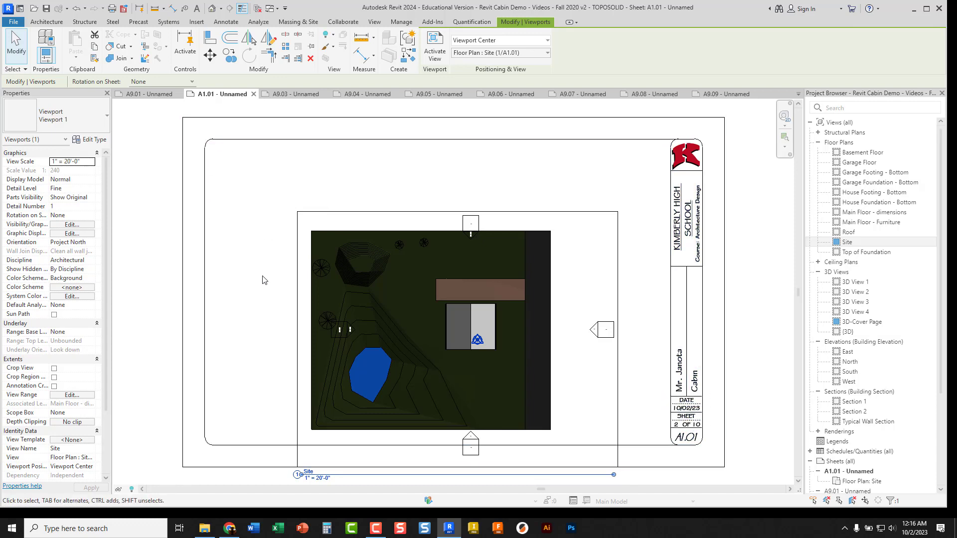
Move the Site view title up inside the sheet border near the plan's lower-left corner and shorten its line to just past the scale text
{"action": "left_click", "coordinate": [263, 367]}
{"action": "middle_click_drag", "start_coordinate": [252, 373], "coordinate": [261, 316]}
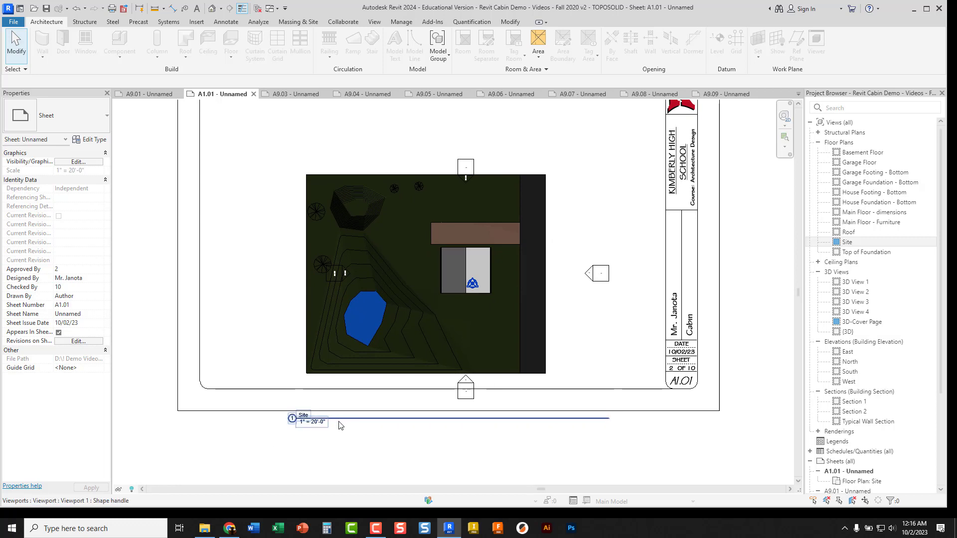
{"action": "left_click_drag", "start_coordinate": [342, 424], "coordinate": [320, 388]}
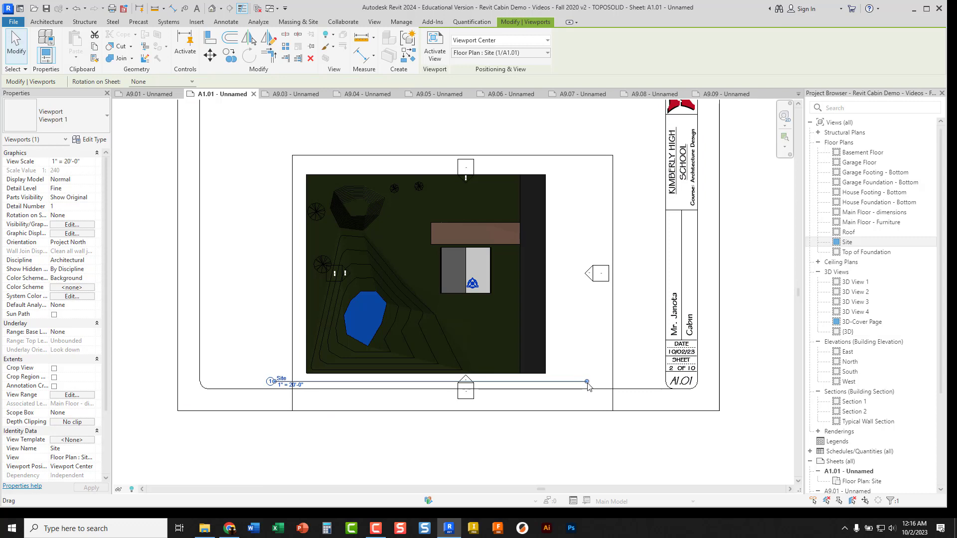
{"action": "left_click_drag", "start_coordinate": [587, 382], "coordinate": [315, 384]}
{"action": "left_click", "coordinate": [305, 455]}
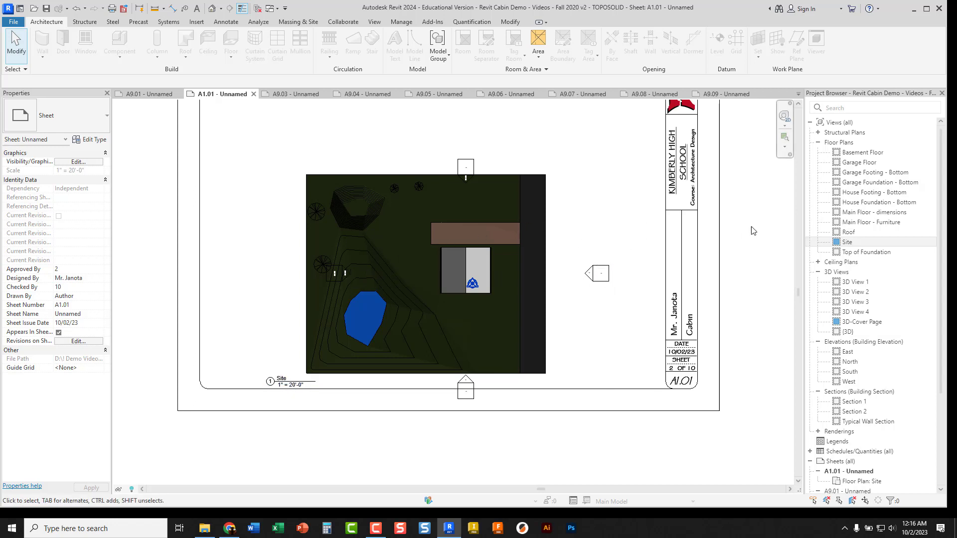
Hide the elevation marker category in the Site floor plan view and return to sheet A1.01
{"action": "double_click", "coordinate": [846, 242]}
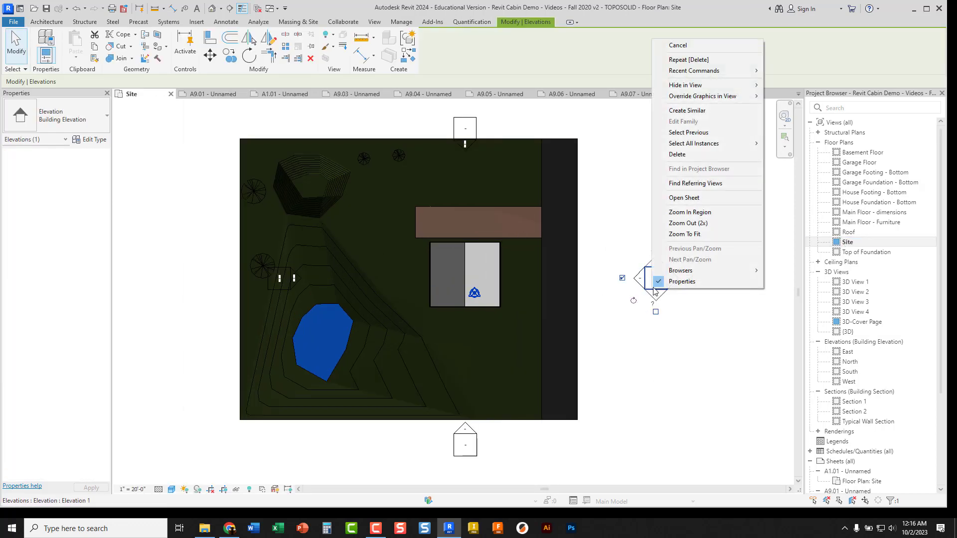
{"action": "mouse_move", "coordinate": [687, 86]}
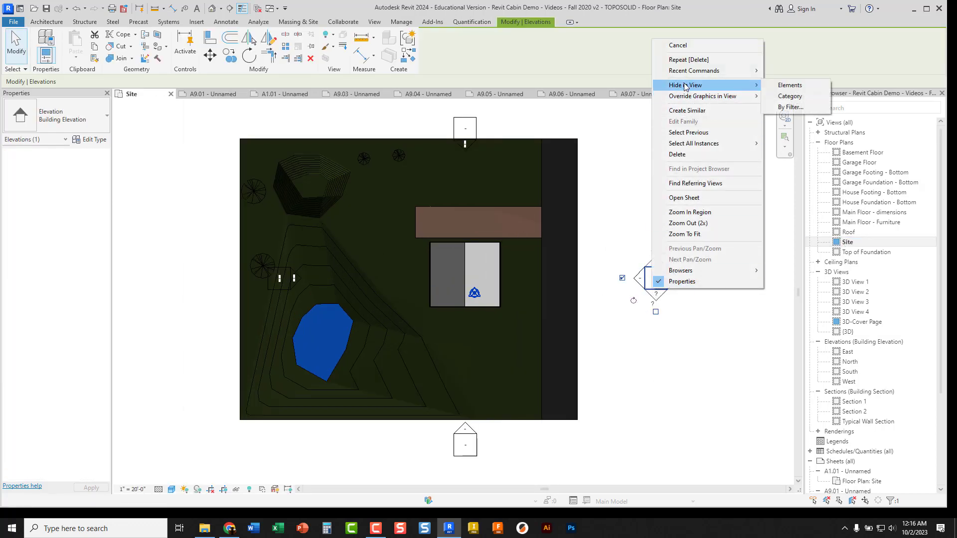
{"action": "left_click", "coordinate": [790, 96]}
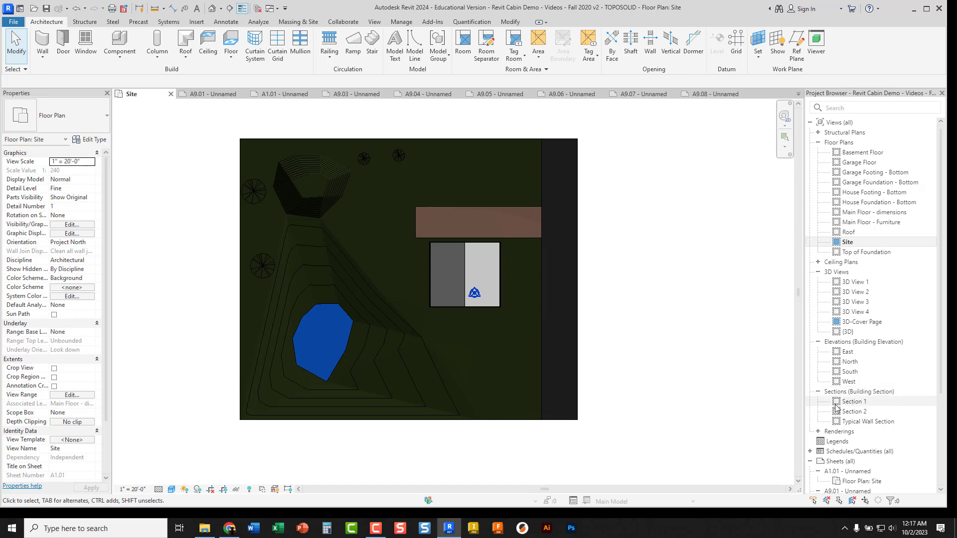
{"action": "scroll", "coordinate": [838, 407], "scroll_direction": "down", "scroll_amount": 4}
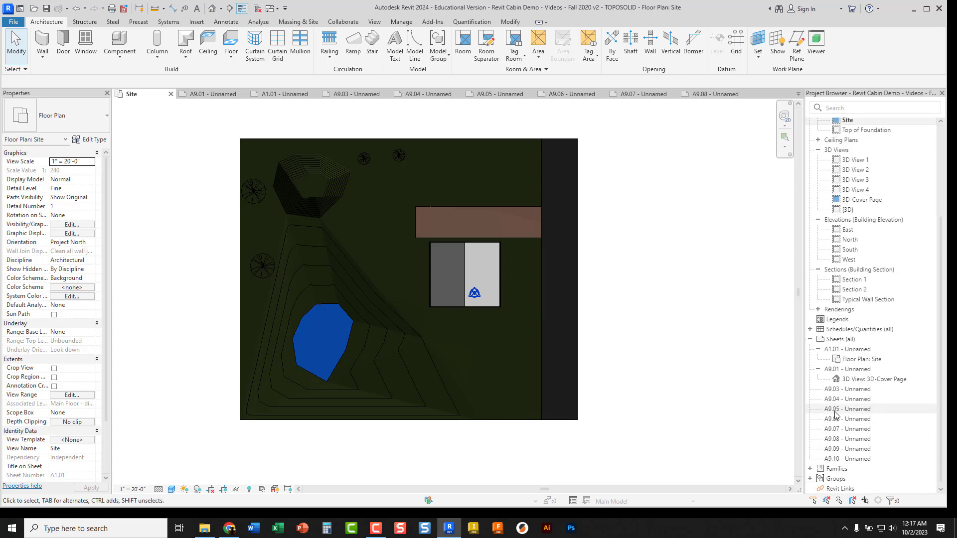
{"action": "double_click", "coordinate": [840, 349]}
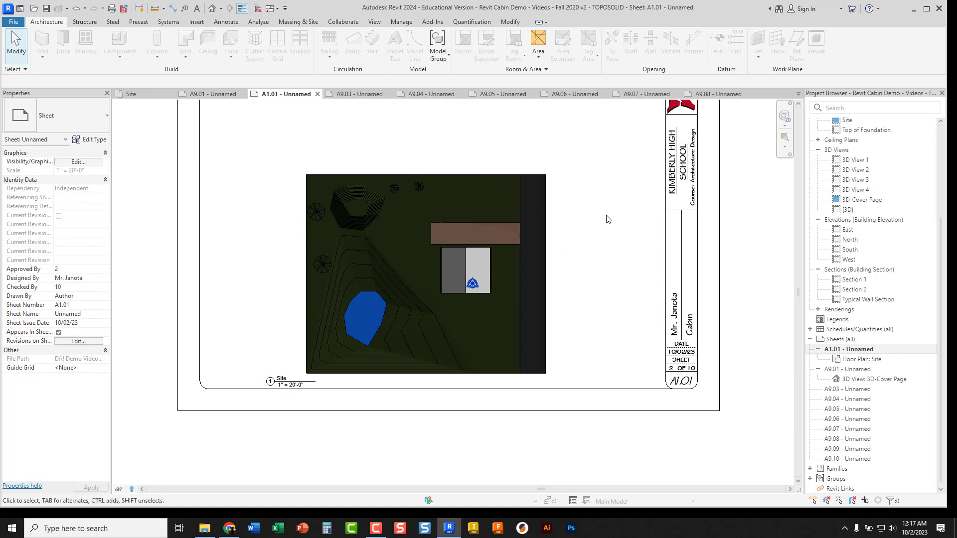
{"action": "middle_click_drag", "start_coordinate": [608, 220], "coordinate": [613, 234]}
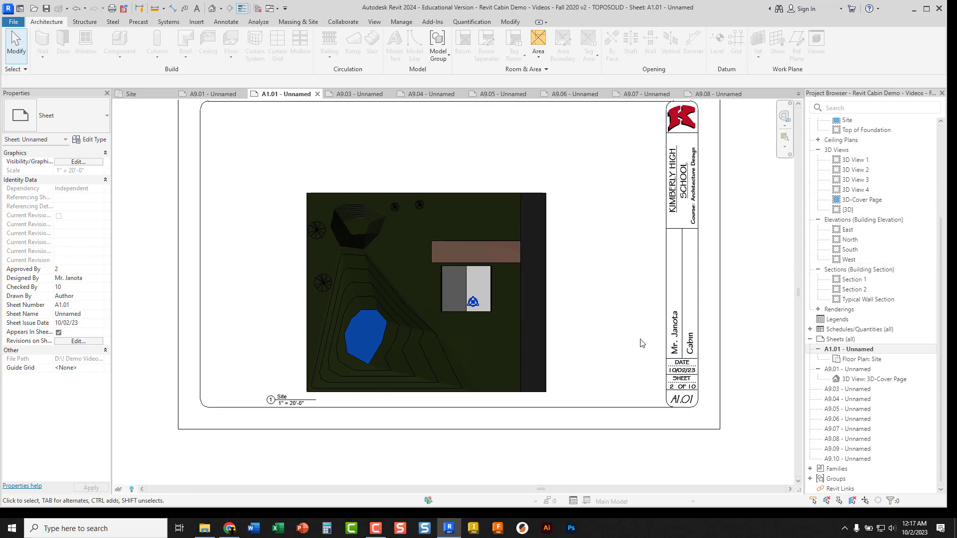
{"action": "middle_click_drag", "start_coordinate": [607, 290], "coordinate": [618, 314]}
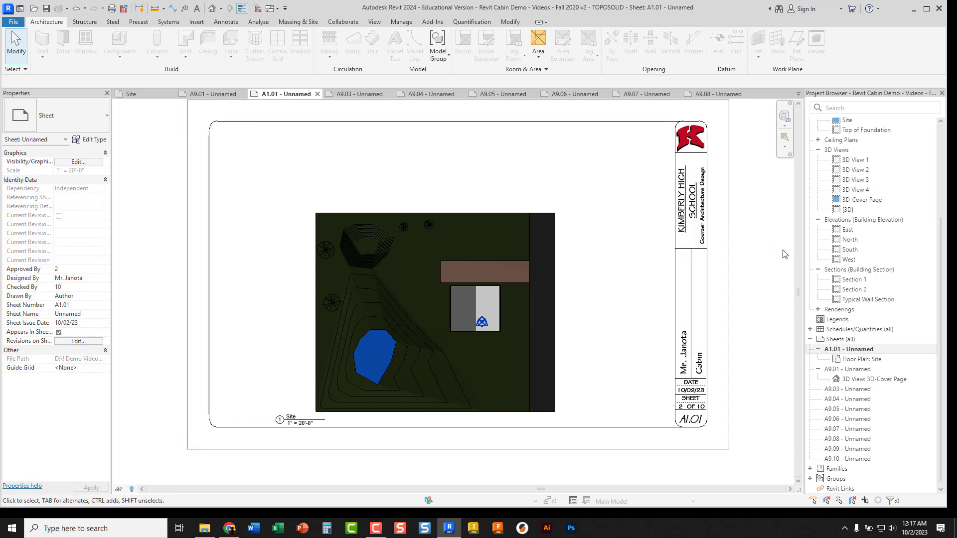
Set the South elevation's visual style to Realistic, check its level lines, and return to sheet A1.01
{"action": "double_click", "coordinate": [847, 249]}
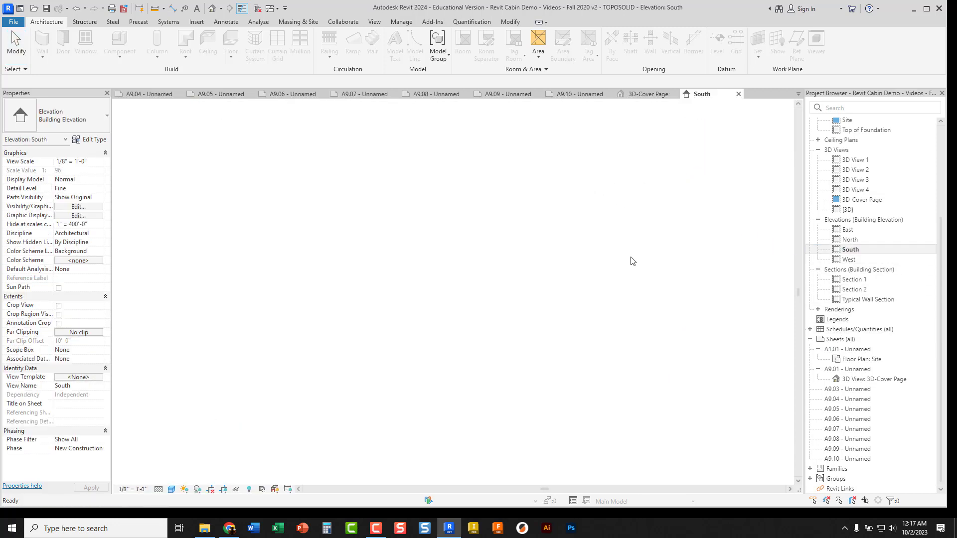
{"action": "middle_click_drag", "start_coordinate": [424, 295], "coordinate": [498, 284]}
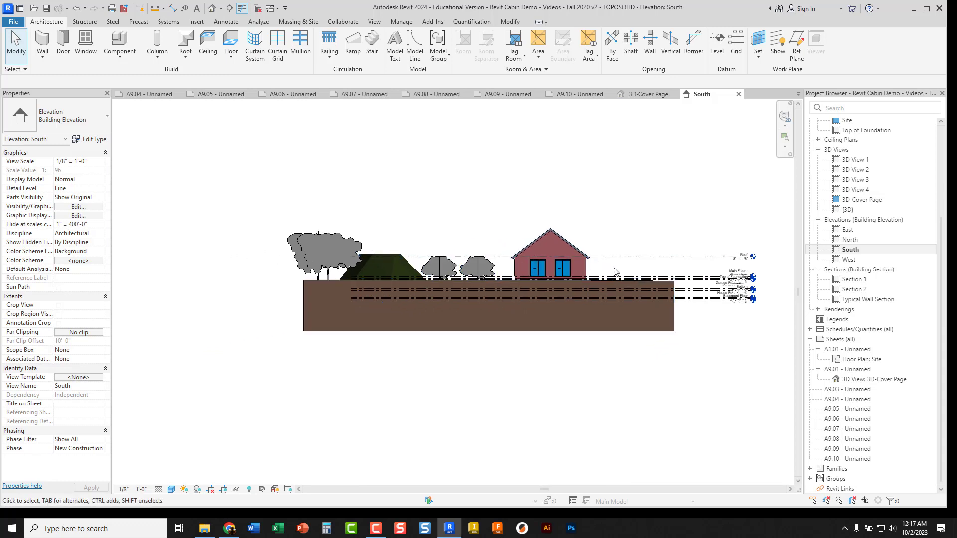
{"action": "left_click", "coordinate": [171, 489]}
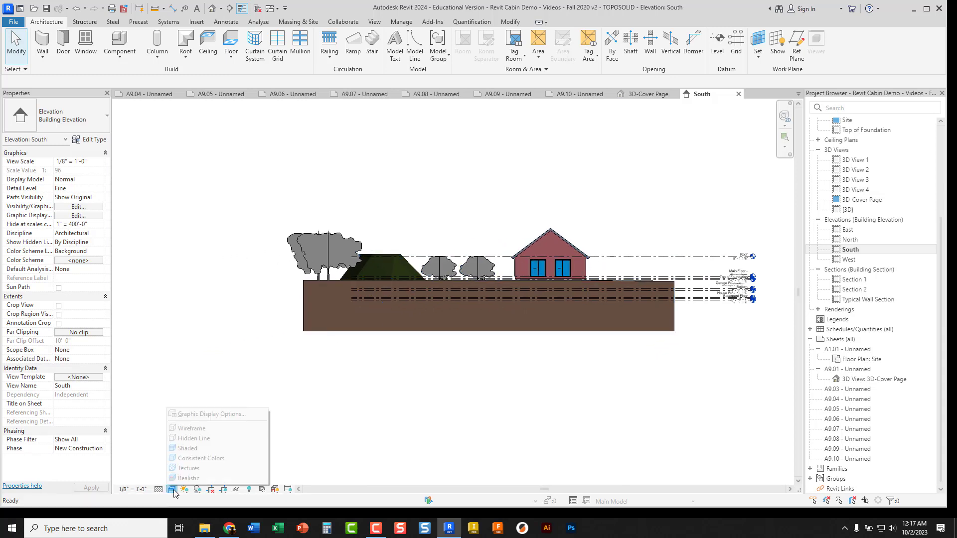
{"action": "left_click", "coordinate": [199, 478]}
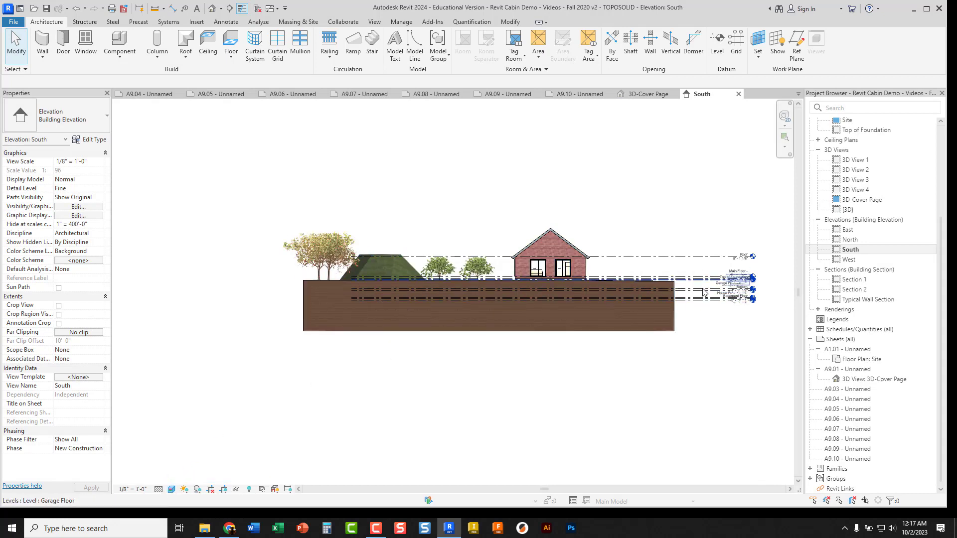
{"action": "middle_click_drag", "start_coordinate": [692, 327], "coordinate": [656, 321]}
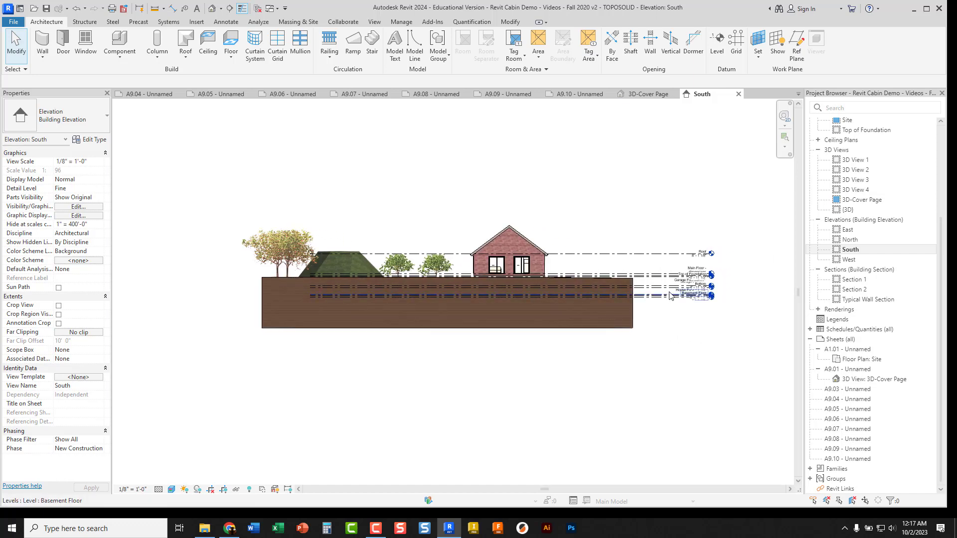
{"action": "scroll", "coordinate": [667, 299], "scroll_direction": "up", "scroll_amount": 4}
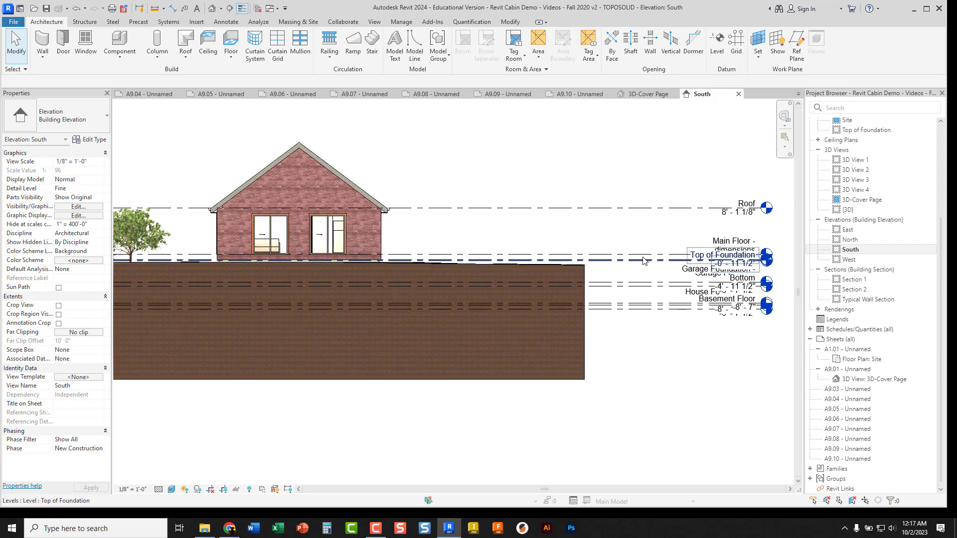
{"action": "scroll", "coordinate": [643, 260], "scroll_direction": "down", "scroll_amount": 2}
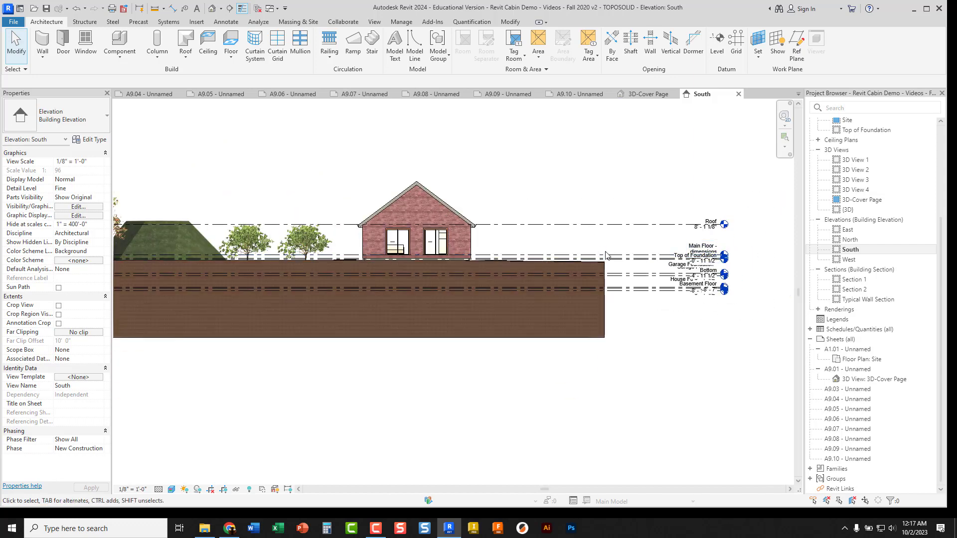
{"action": "scroll", "coordinate": [640, 291], "scroll_direction": "down", "scroll_amount": 3}
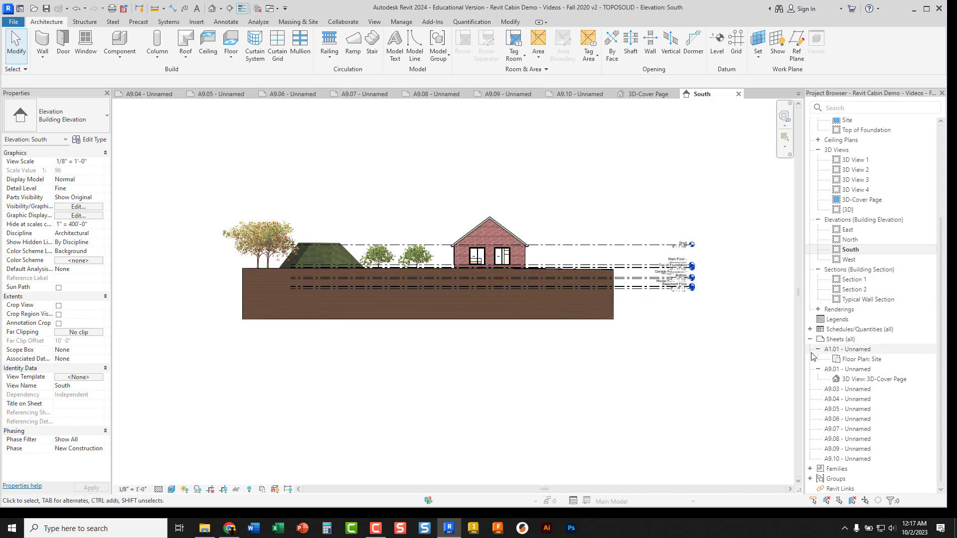
{"action": "double_click", "coordinate": [847, 349]}
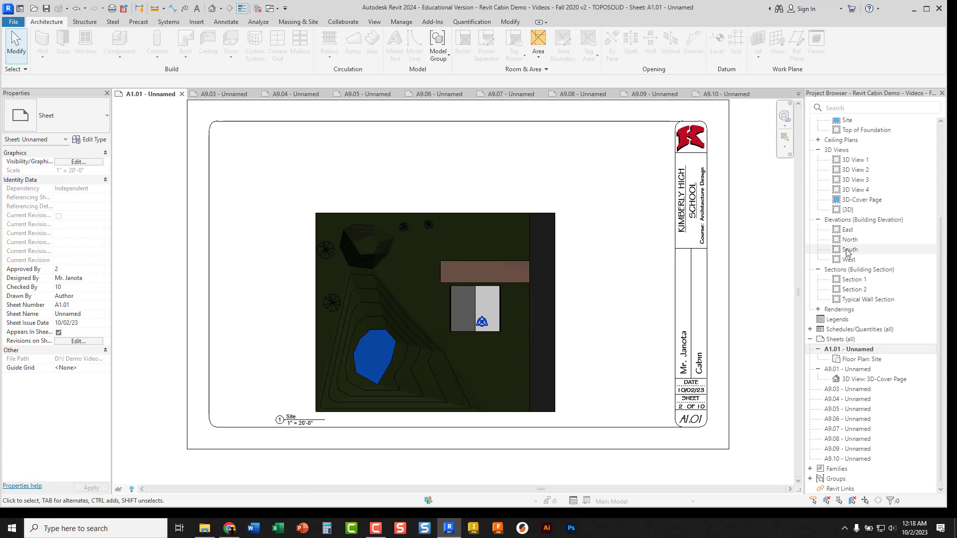
Place the South elevation on sheet A1.01 over the upper part of the drawing area, above the Site plan's center
{"action": "left_click_drag", "start_coordinate": [851, 250], "coordinate": [438, 167]}
{"action": "scroll", "coordinate": [438, 166], "scroll_direction": "down", "scroll_amount": 4}
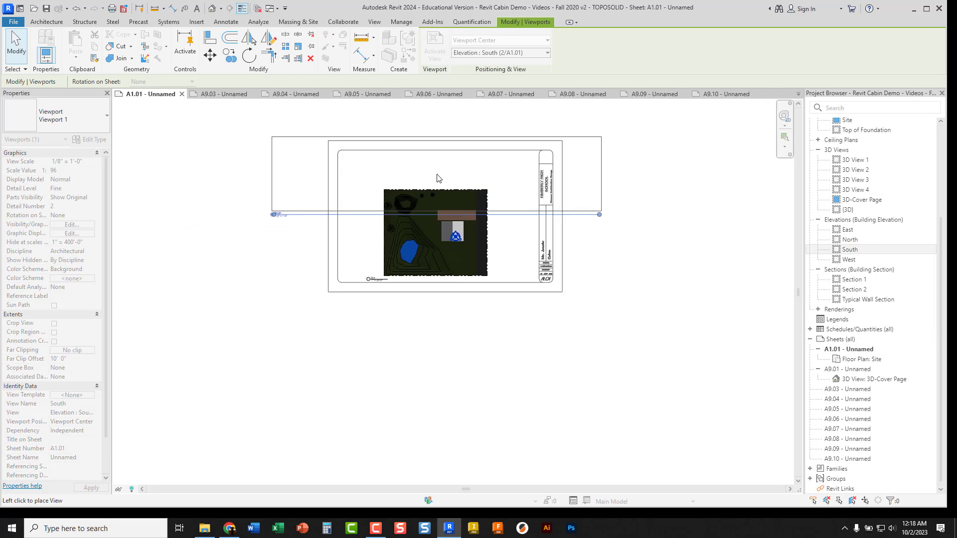
{"action": "left_click", "coordinate": [441, 166]}
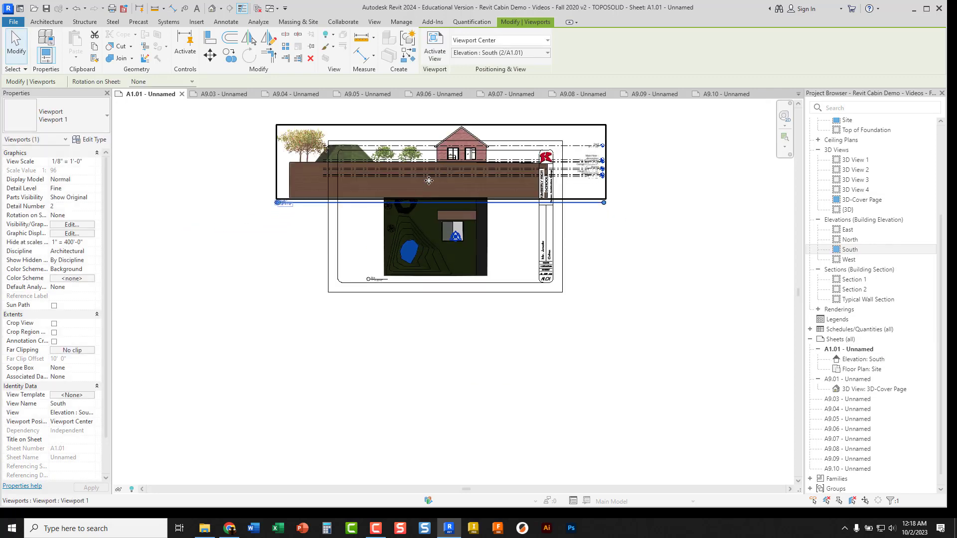
{"action": "scroll", "coordinate": [293, 207], "scroll_direction": "up", "scroll_amount": 5}
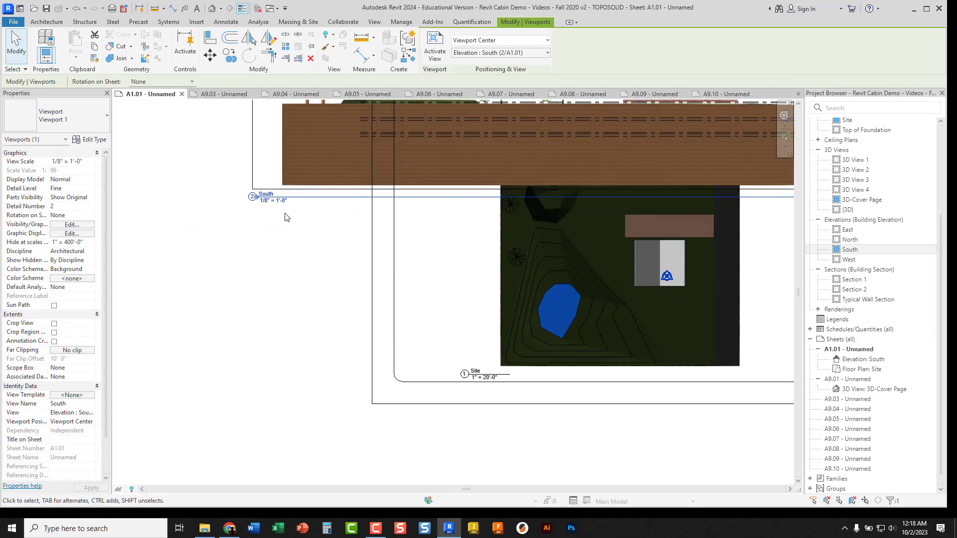
{"action": "scroll", "coordinate": [259, 190], "scroll_direction": "down", "scroll_amount": 5}
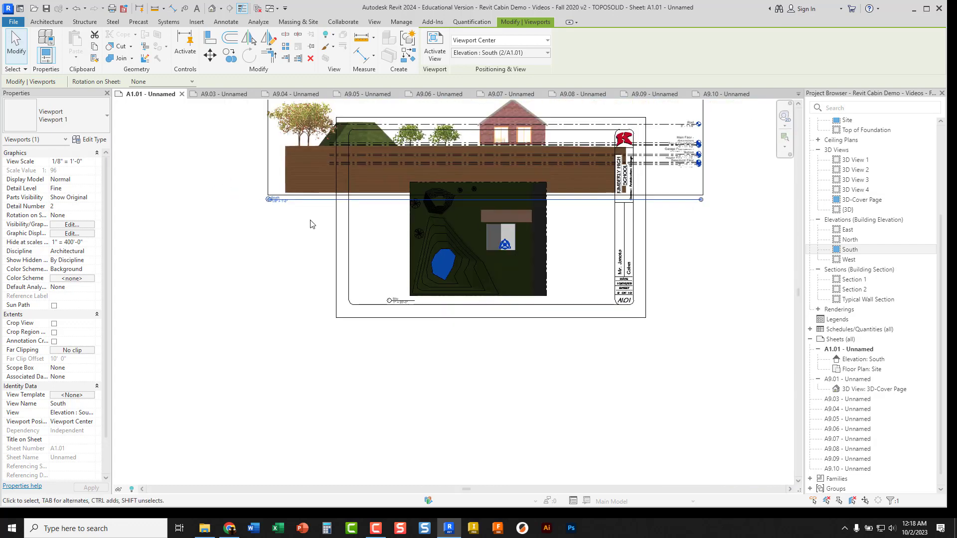
{"action": "middle_click_drag", "start_coordinate": [329, 236], "coordinate": [320, 291]}
{"action": "scroll", "coordinate": [293, 277], "scroll_direction": "up", "scroll_amount": 3}
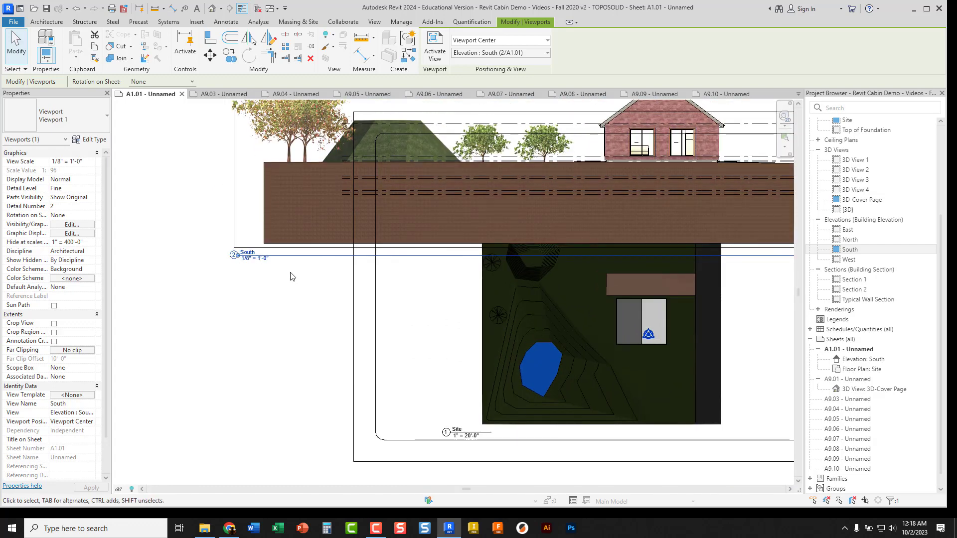
Activate the South elevation viewport, set its view scale to 1" = 20'-0", and deactivate the view again
{"action": "double_click", "coordinate": [287, 201]}
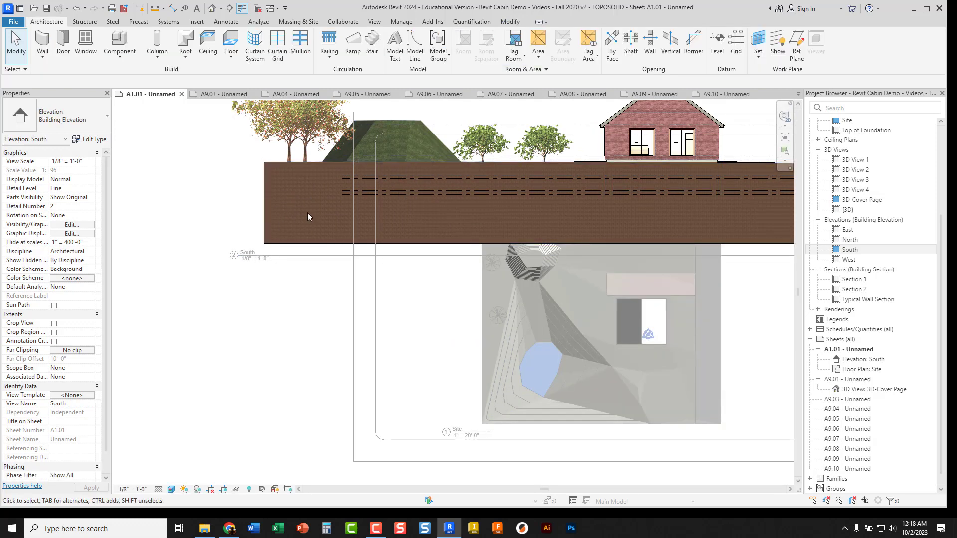
{"action": "middle_click_drag", "start_coordinate": [301, 220], "coordinate": [262, 259]}
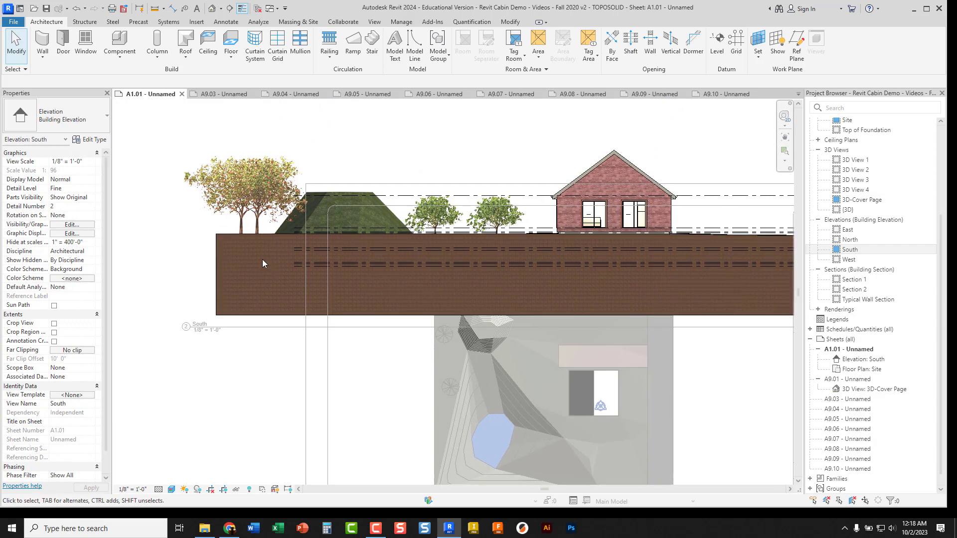
{"action": "left_click", "coordinate": [129, 489]}
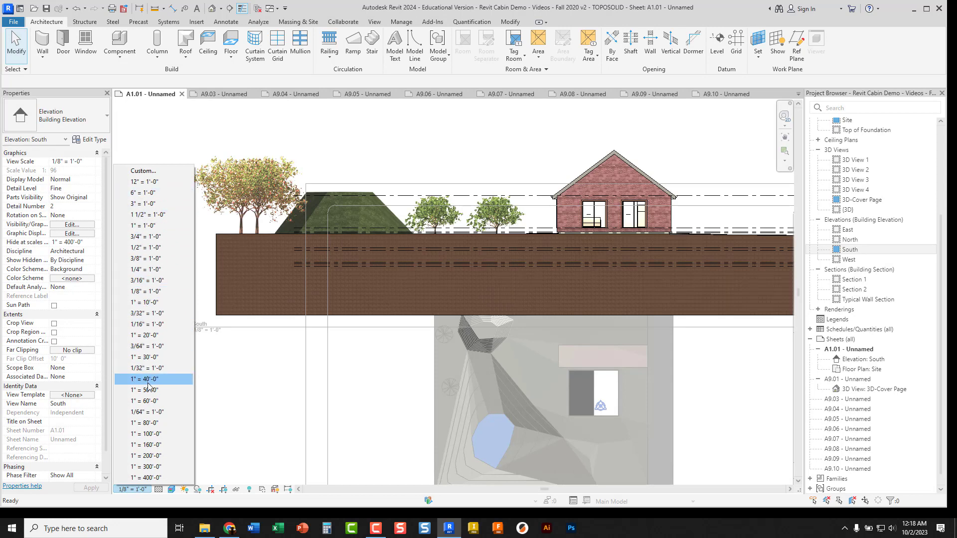
{"action": "left_click", "coordinate": [153, 335]}
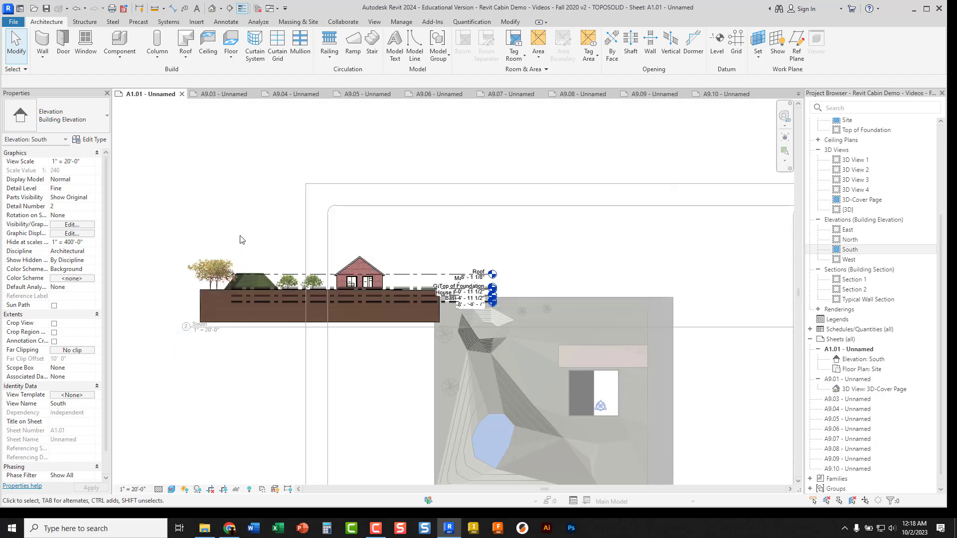
{"action": "double_click", "coordinate": [134, 267]}
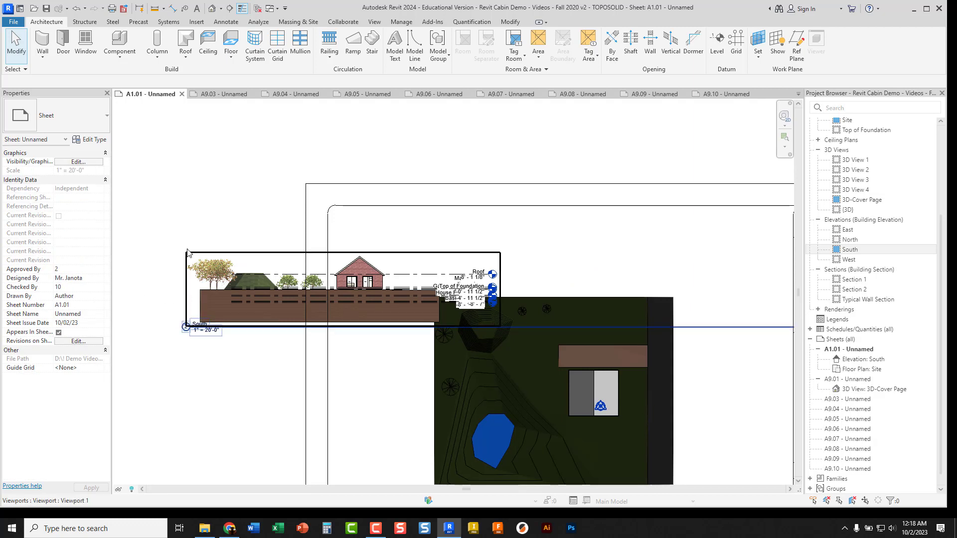
{"action": "double_click", "coordinate": [250, 267]}
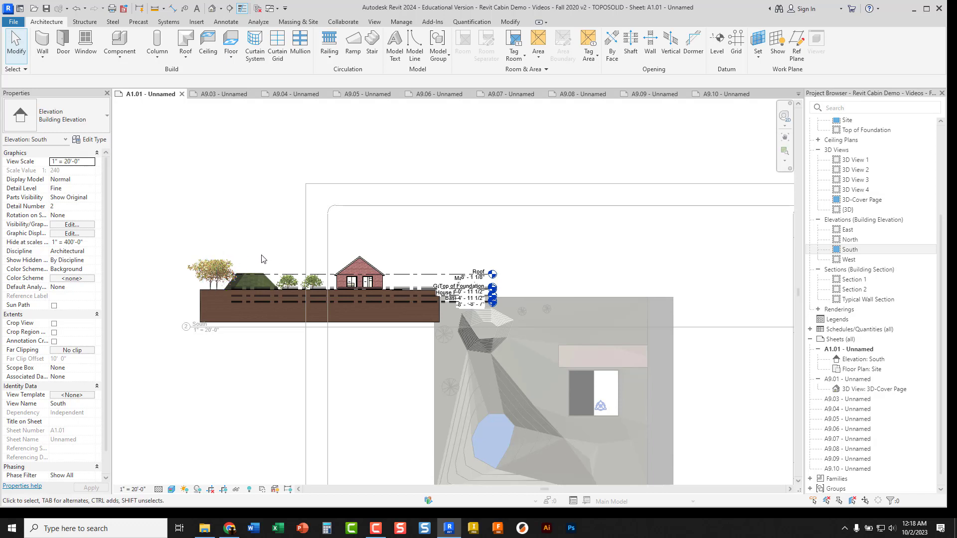
{"action": "double_click", "coordinate": [227, 221]}
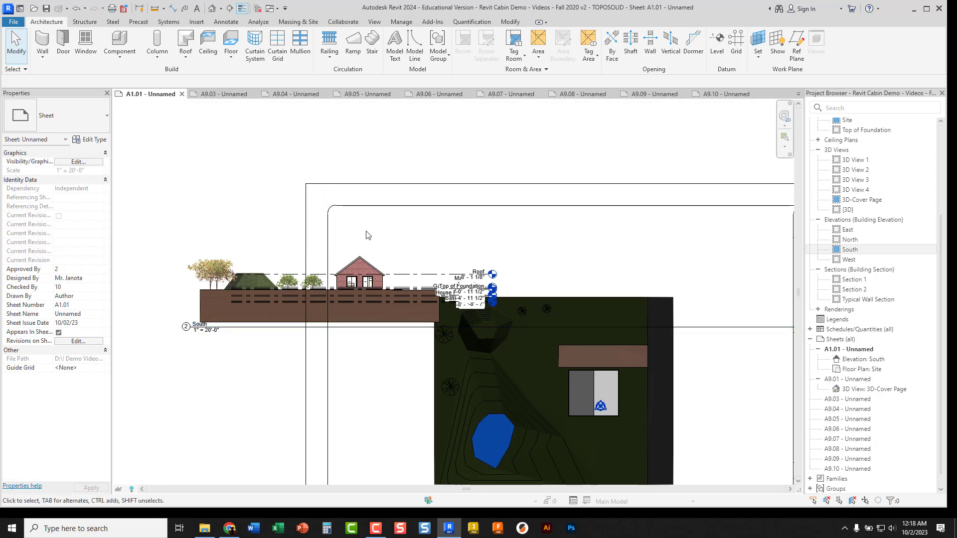
Move the South viewport inside the sheet border above the Site plan and nudge it until their ground edges roughly line up
{"action": "scroll", "coordinate": [367, 235], "scroll_direction": "down", "scroll_amount": 3}
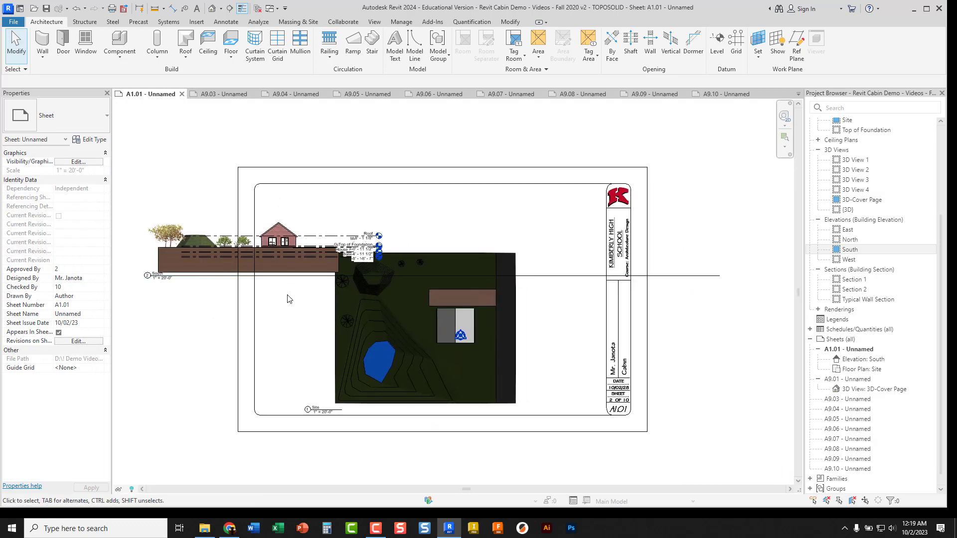
{"action": "left_click", "coordinate": [293, 264]}
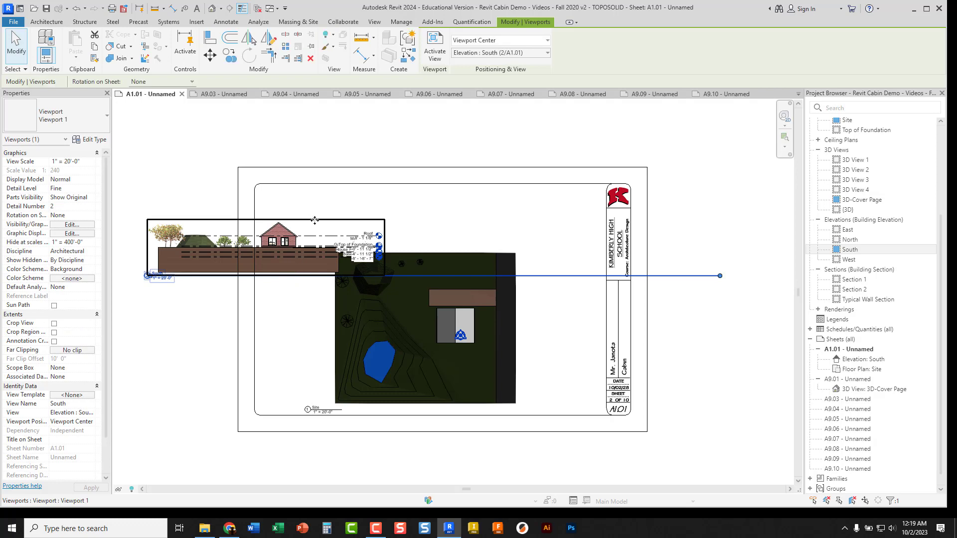
{"action": "left_click_drag", "start_coordinate": [304, 227], "coordinate": [470, 189]}
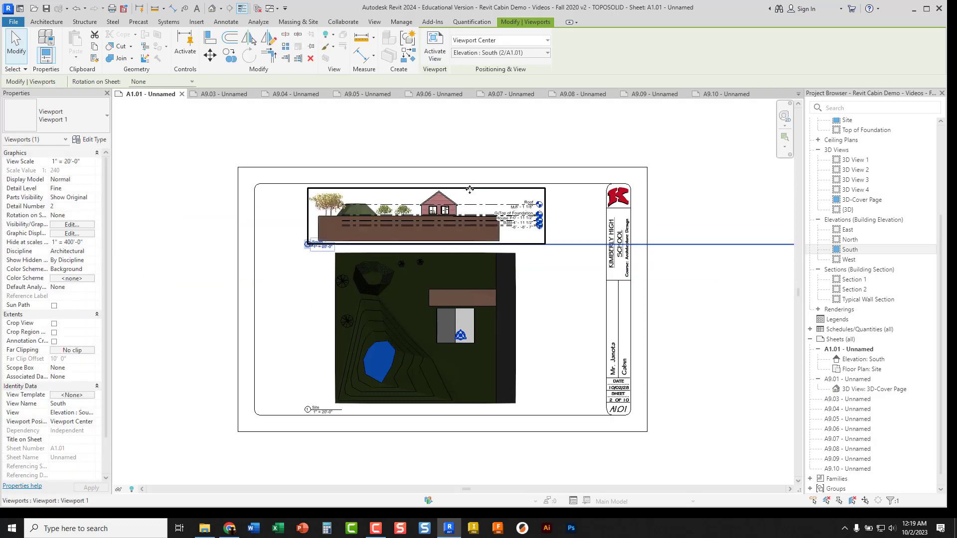
{"action": "scroll", "coordinate": [443, 252], "scroll_direction": "up", "scroll_amount": 2}
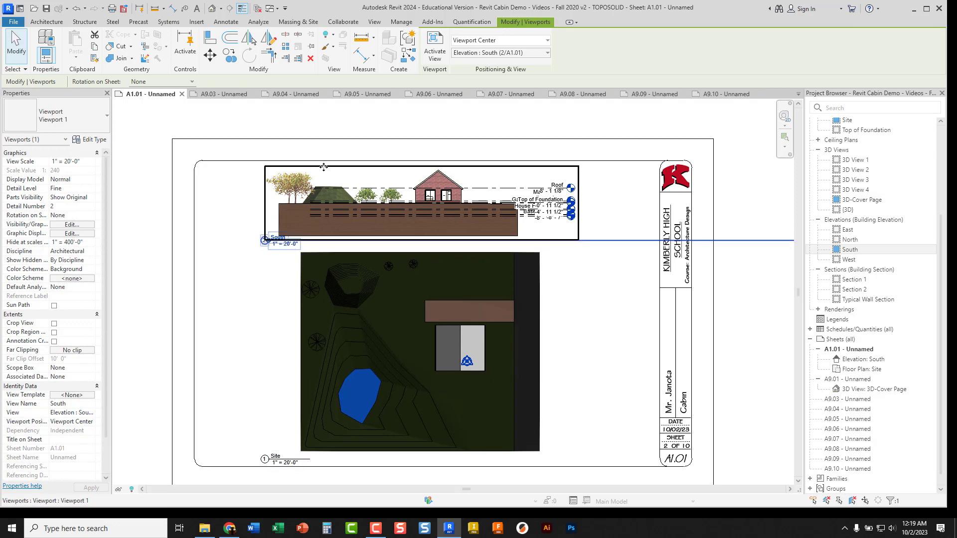
{"action": "left_click_drag", "start_coordinate": [324, 167], "coordinate": [358, 171]}
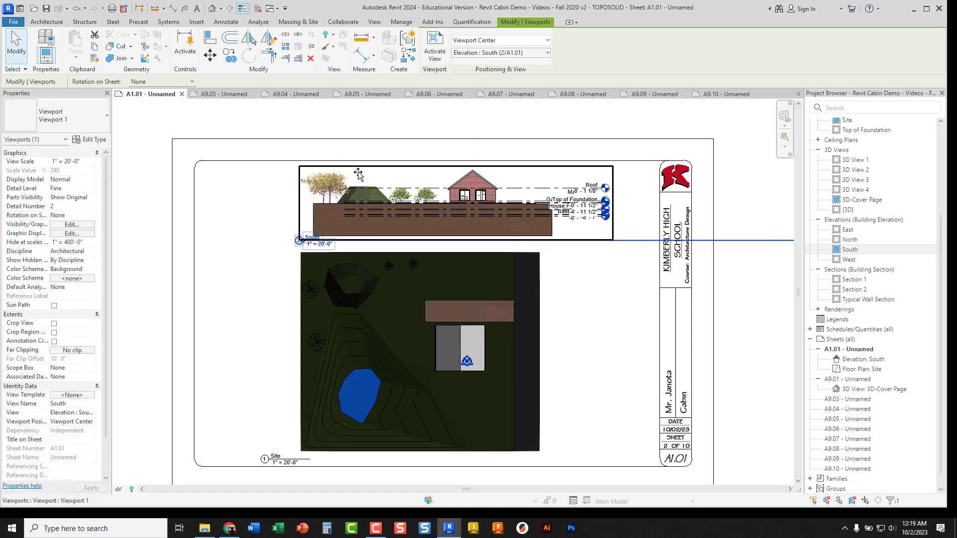
{"action": "key", "text": "Left"}
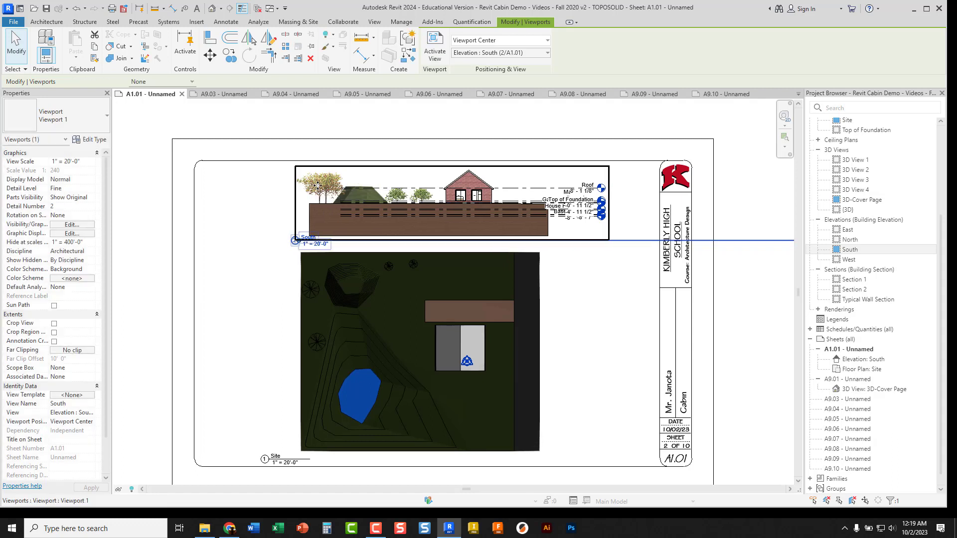
{"action": "key", "text": "Left"}
{"action": "key", "text": "Left"}
{"action": "key", "text": "Left"}
{"action": "key", "text": "Left"}
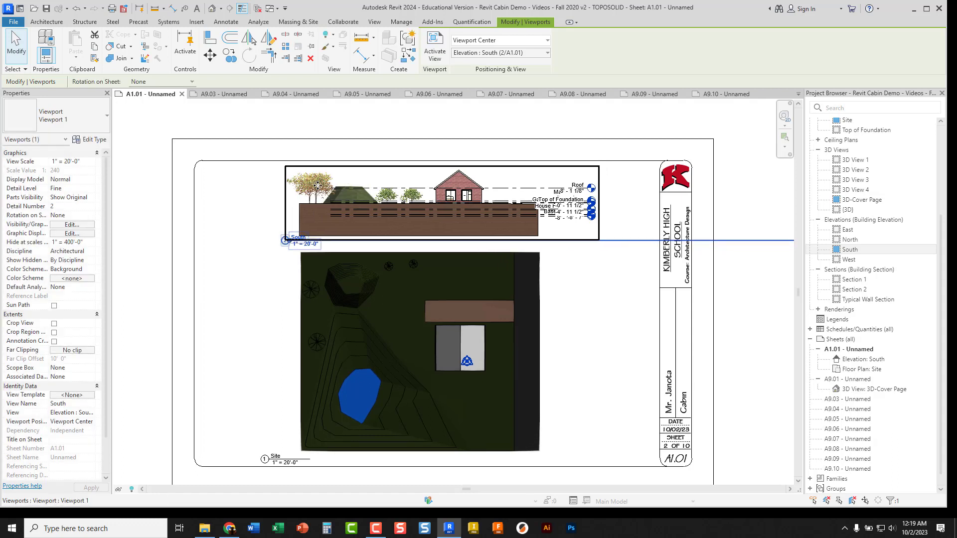
{"action": "left_click", "coordinate": [270, 212]}
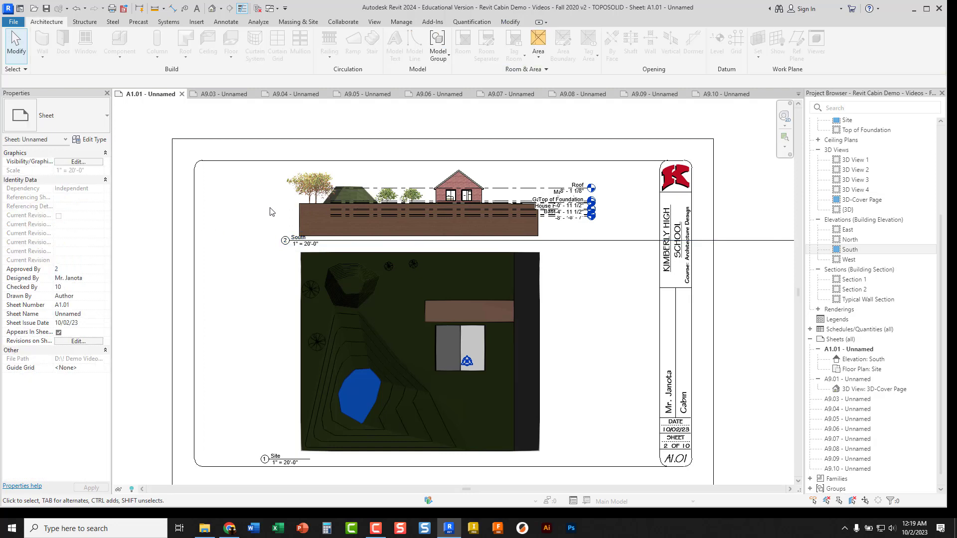
Shorten the South view title's line to just past its scale text
{"action": "left_click", "coordinate": [440, 222]}
{"action": "scroll", "coordinate": [374, 219], "scroll_direction": "down", "scroll_amount": 2}
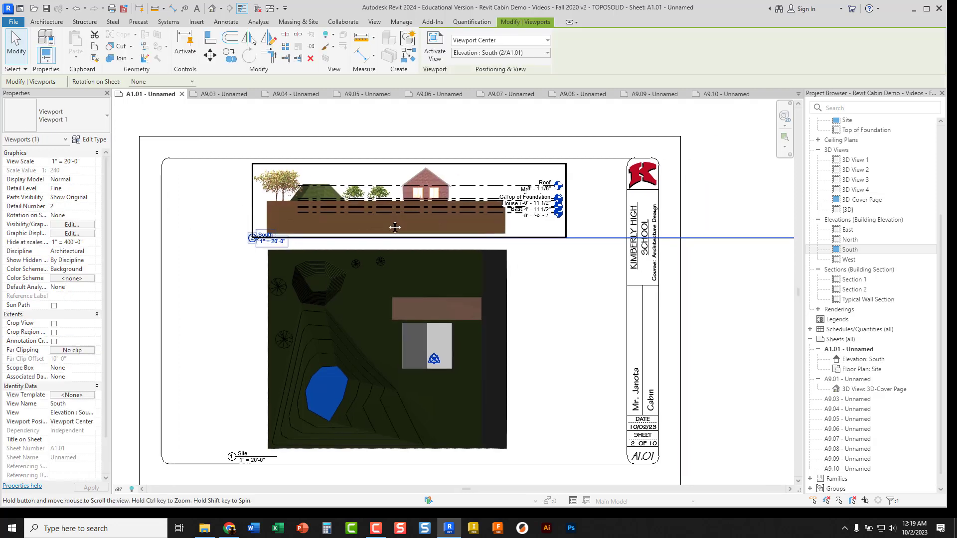
{"action": "scroll", "coordinate": [384, 224], "scroll_direction": "down", "scroll_amount": 2}
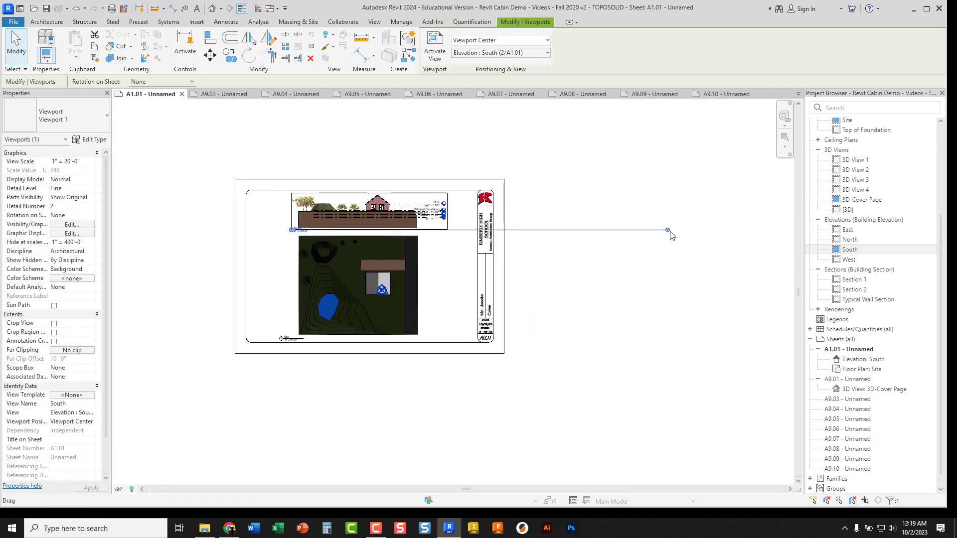
{"action": "left_click_drag", "start_coordinate": [668, 230], "coordinate": [318, 246]}
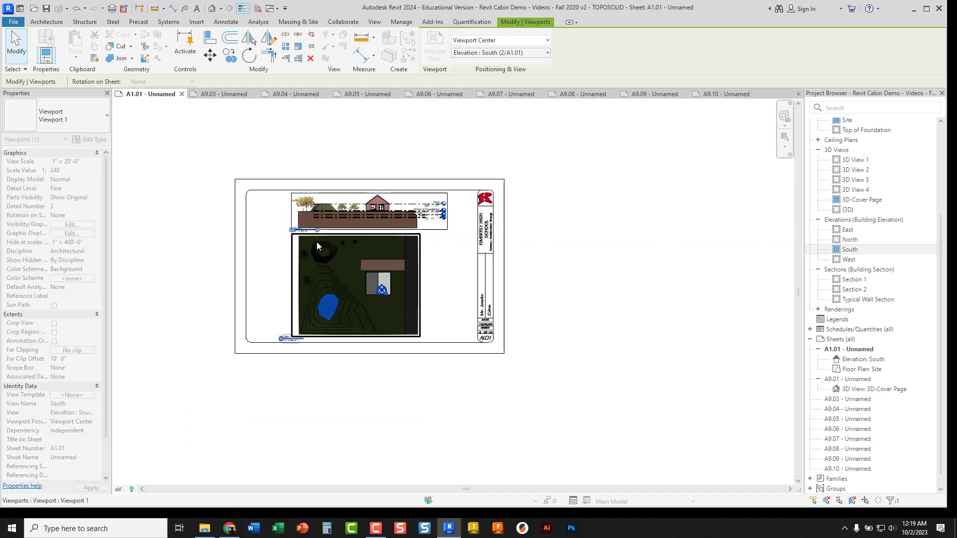
{"action": "left_click", "coordinate": [259, 248]}
Move the South view title left and slightly down, clear of the elevation's lower-left corner
{"action": "scroll", "coordinate": [302, 242], "scroll_direction": "up", "scroll_amount": 5}
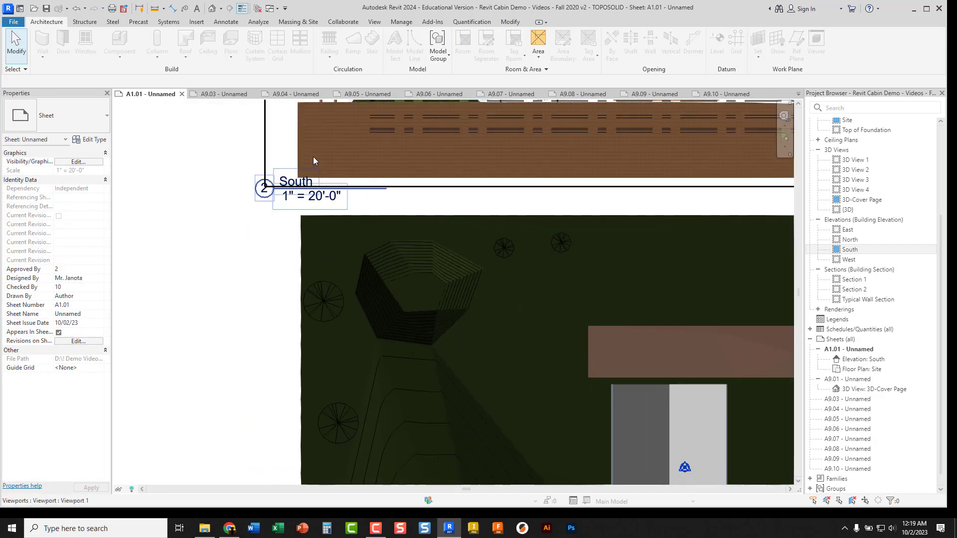
{"action": "scroll", "coordinate": [221, 217], "scroll_direction": "up", "scroll_amount": 1}
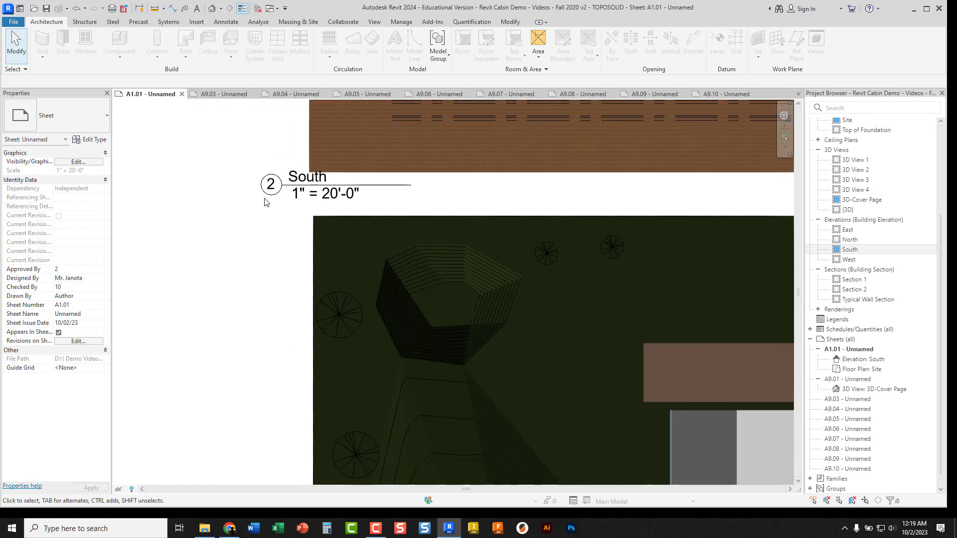
{"action": "left_click", "coordinate": [391, 186]}
{"action": "left_click_drag", "start_coordinate": [381, 189], "coordinate": [251, 202]}
{"action": "left_click", "coordinate": [242, 244]}
Move the Site view title left until it aligns vertically with the South view title
{"action": "scroll", "coordinate": [242, 244], "scroll_direction": "down", "scroll_amount": 4}
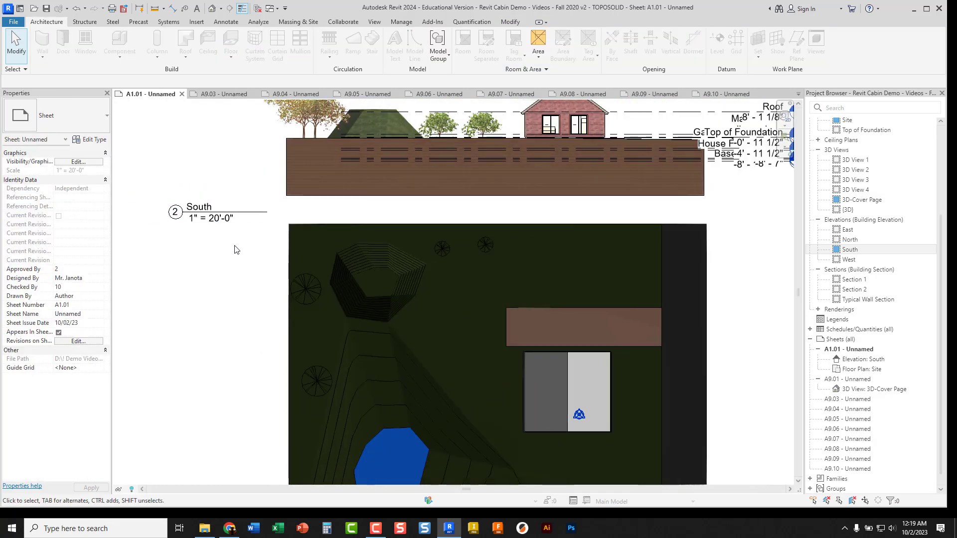
{"action": "left_click", "coordinate": [264, 418]}
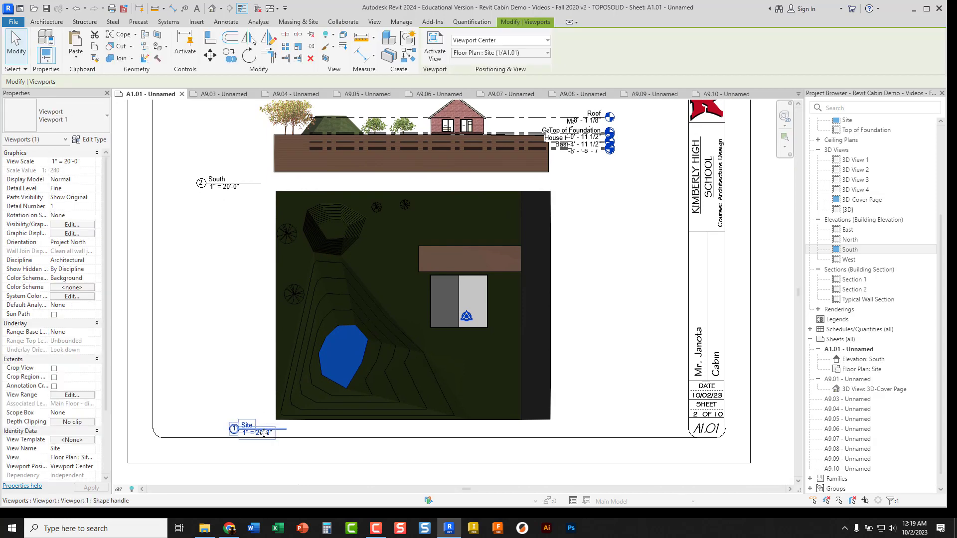
{"action": "left_click_drag", "start_coordinate": [268, 429], "coordinate": [235, 429]}
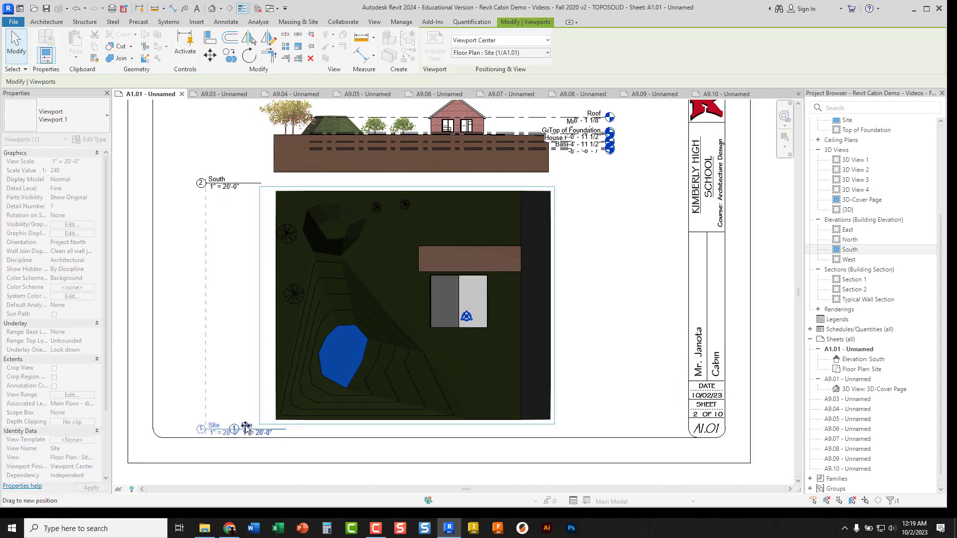
{"action": "left_click", "coordinate": [196, 374]}
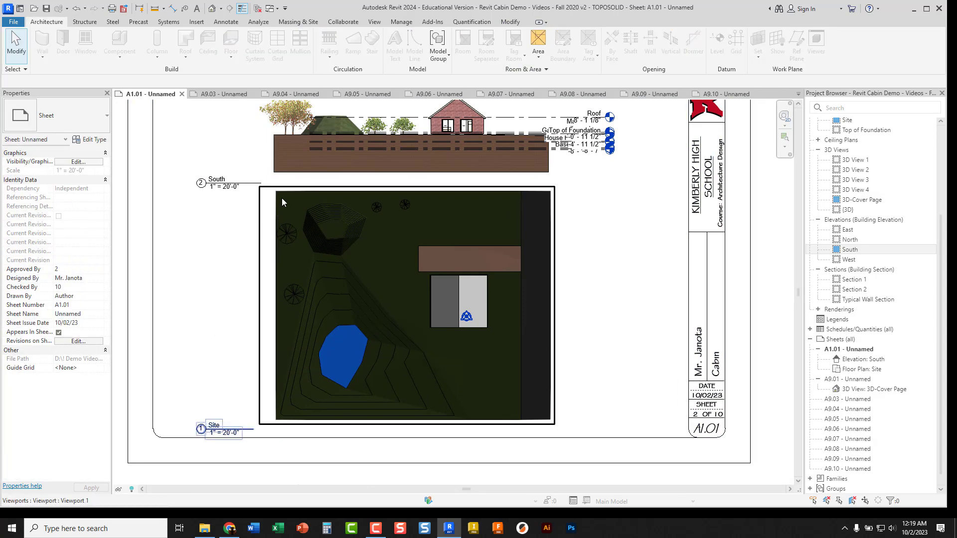
Check the level labels at the right end of the South elevation on A1.01, and open sheet A9.03
{"action": "middle_click_drag", "start_coordinate": [315, 219], "coordinate": [314, 255]}
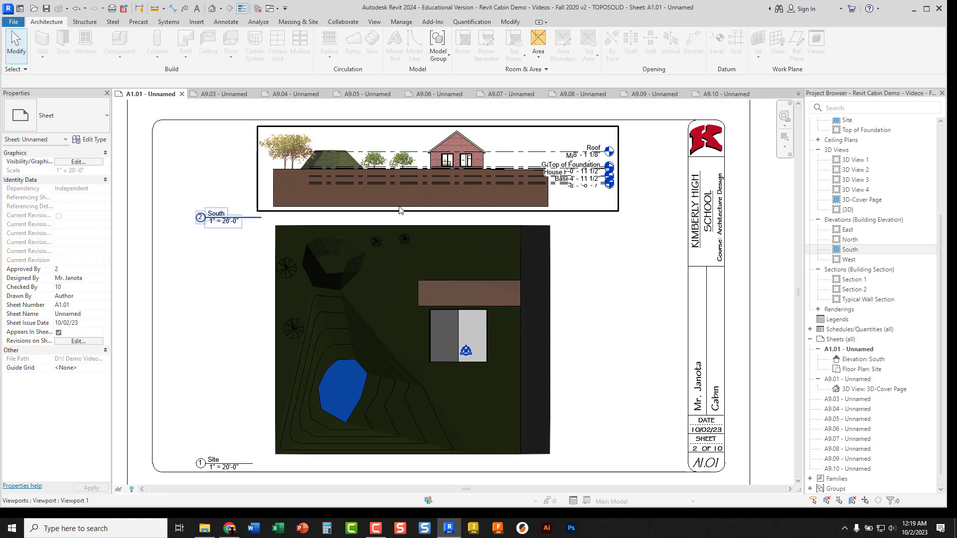
{"action": "scroll", "coordinate": [595, 180], "scroll_direction": "up", "scroll_amount": 3}
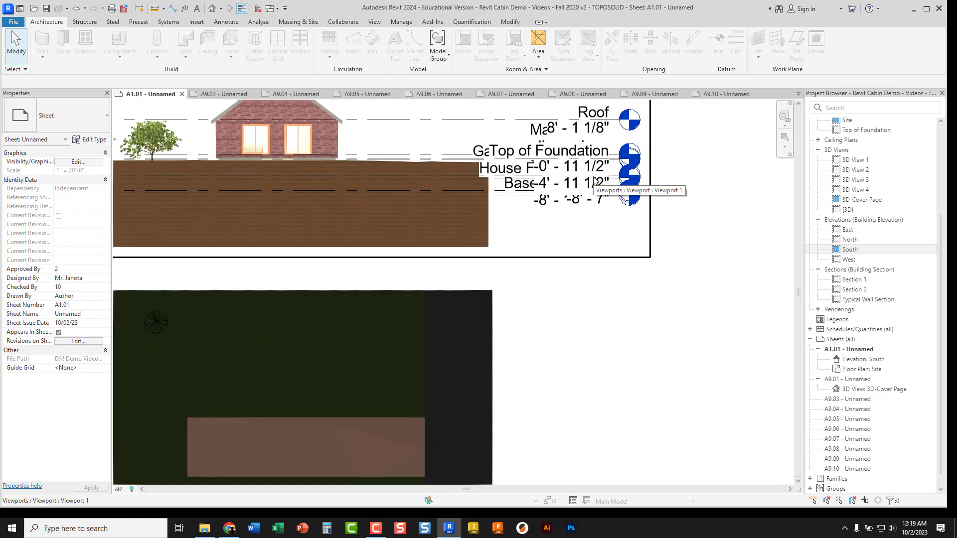
{"action": "scroll", "coordinate": [595, 180], "scroll_direction": "up", "scroll_amount": 1}
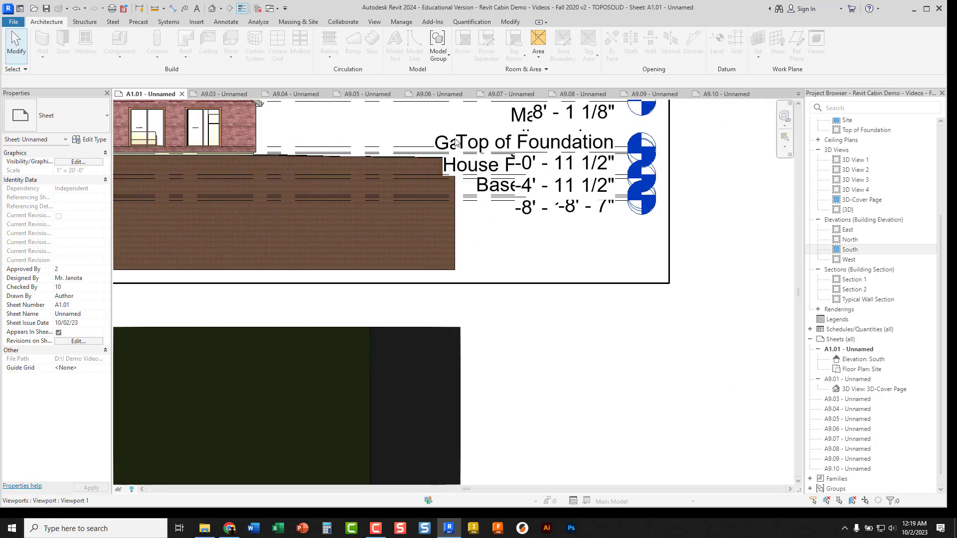
{"action": "scroll", "coordinate": [466, 155], "scroll_direction": "down", "scroll_amount": 2}
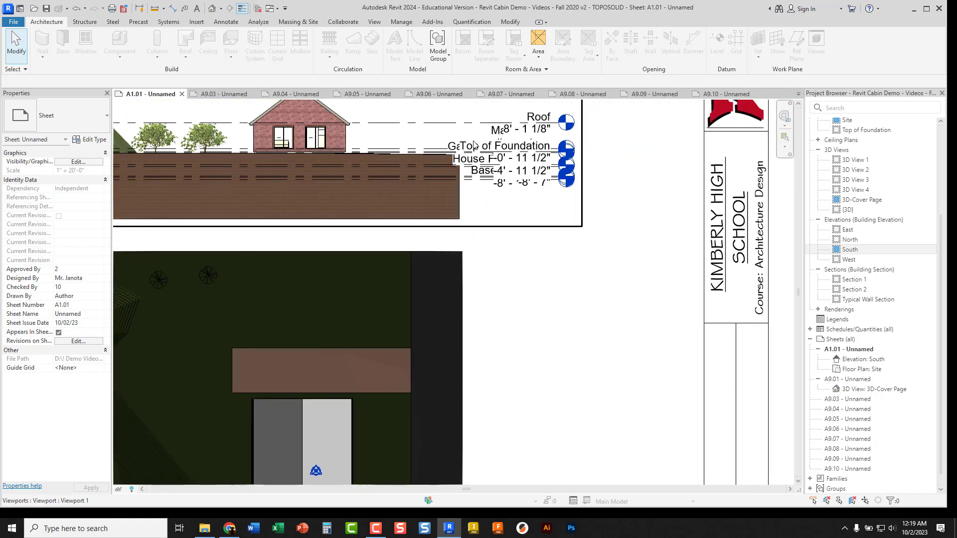
{"action": "scroll", "coordinate": [479, 153], "scroll_direction": "down", "scroll_amount": 1}
{"action": "scroll", "coordinate": [505, 217], "scroll_direction": "down", "scroll_amount": 1}
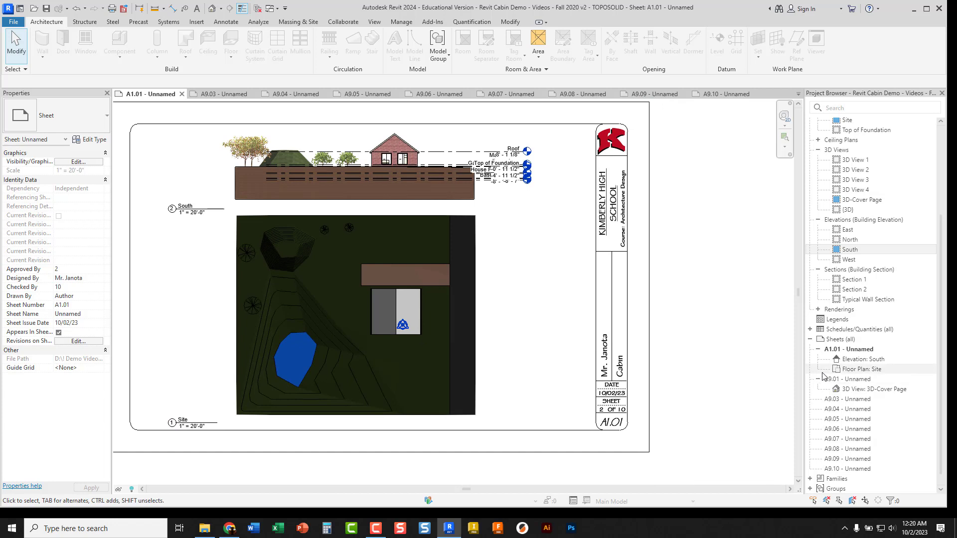
{"action": "double_click", "coordinate": [836, 400]}
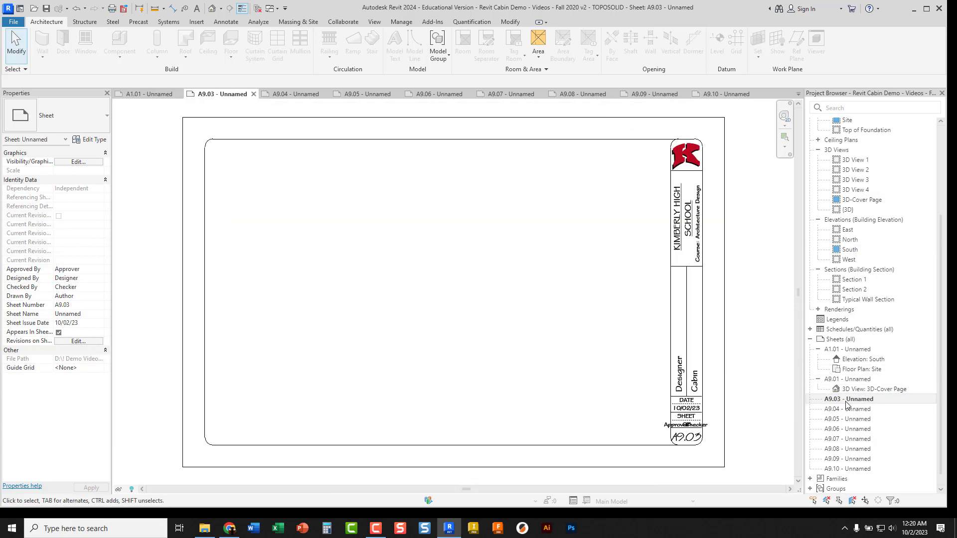
Fill in the title block's sheet count on A9.03 as sheet 3 of 10
{"action": "left_click", "coordinate": [668, 430]}
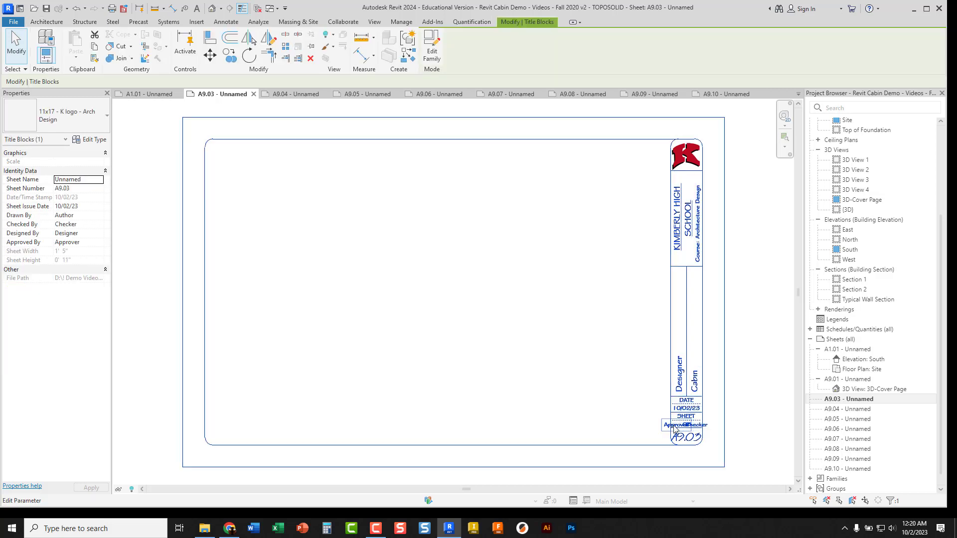
{"action": "left_click", "coordinate": [674, 427]}
{"action": "type", "text": "3"}
{"action": "left_click", "coordinate": [704, 426]}
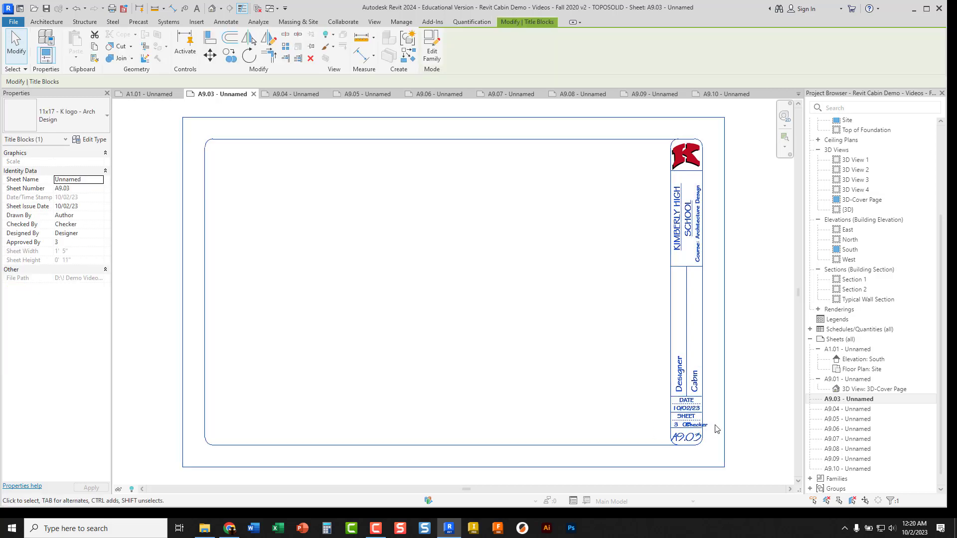
{"action": "left_click", "coordinate": [704, 426]}
{"action": "type", "text": "10"}
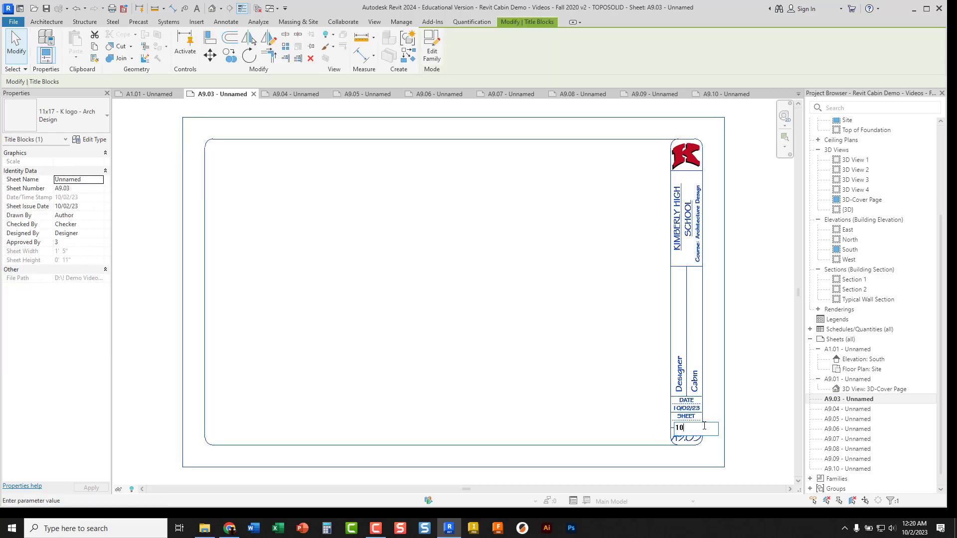
Renumber sheet A9.03 as A1.02 in its title block
{"action": "left_click", "coordinate": [692, 436]}
{"action": "left_click", "coordinate": [692, 436]}
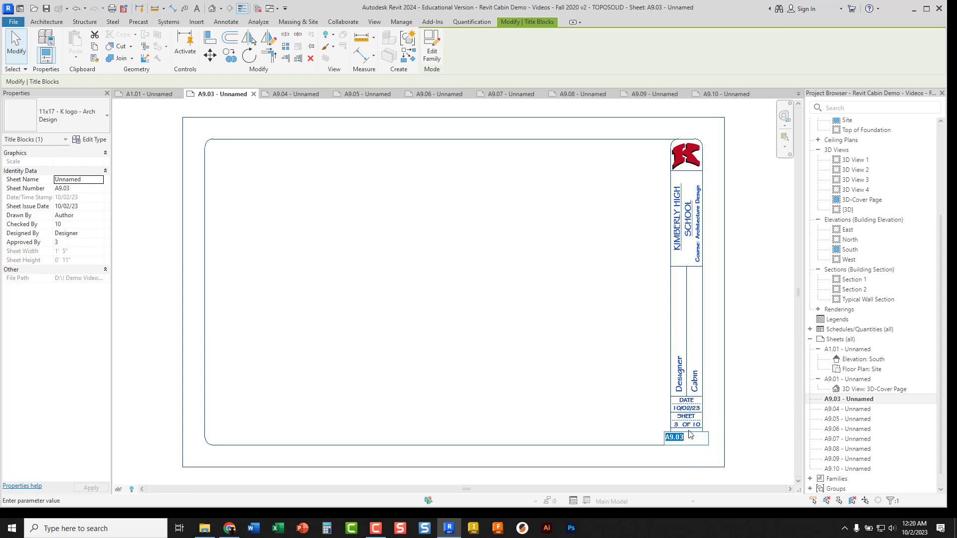
{"action": "type", "text": "A"}
{"action": "key", "text": "Return"}
{"action": "left_click", "coordinate": [609, 318]}
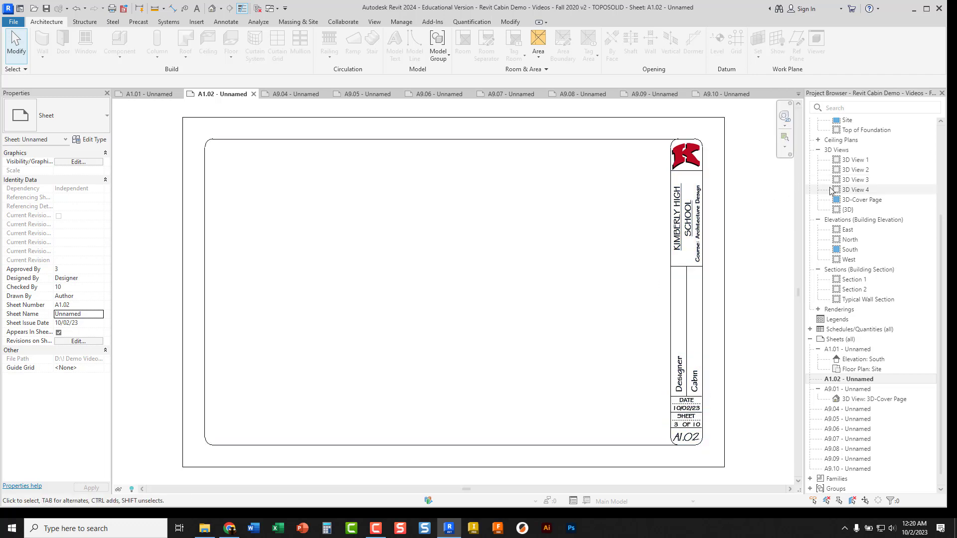
{"action": "scroll", "coordinate": [833, 271], "scroll_direction": "up", "scroll_amount": 4}
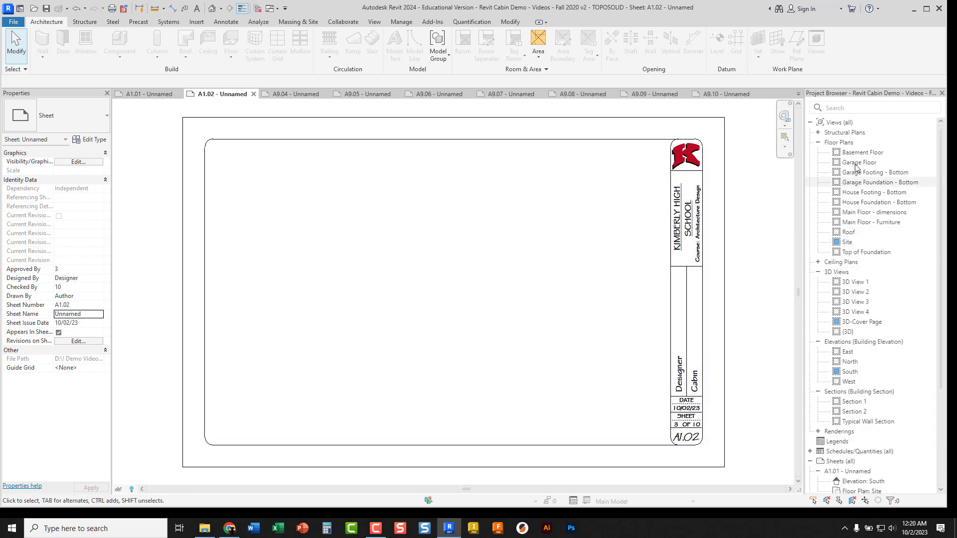
{"action": "right_click", "coordinate": [857, 216]}
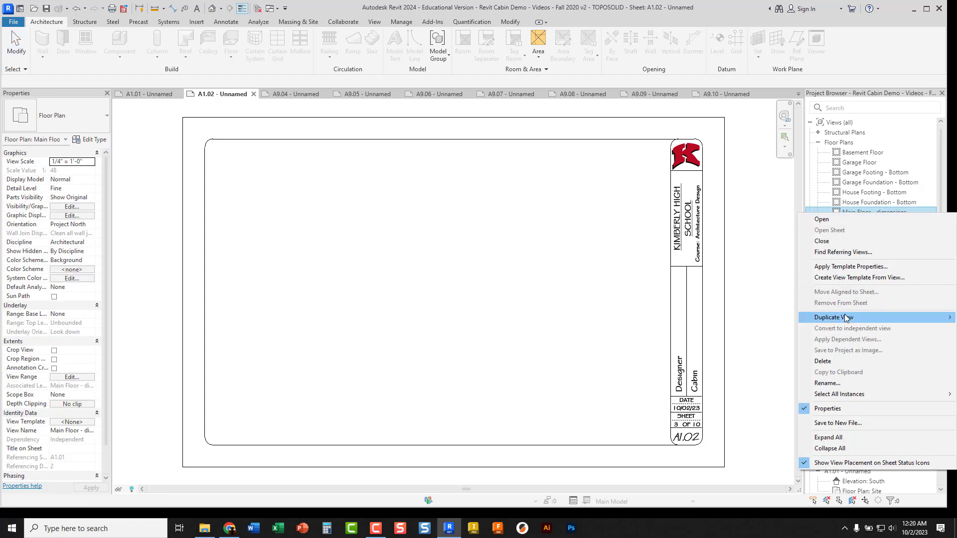
{"action": "mouse_move", "coordinate": [846, 319]}
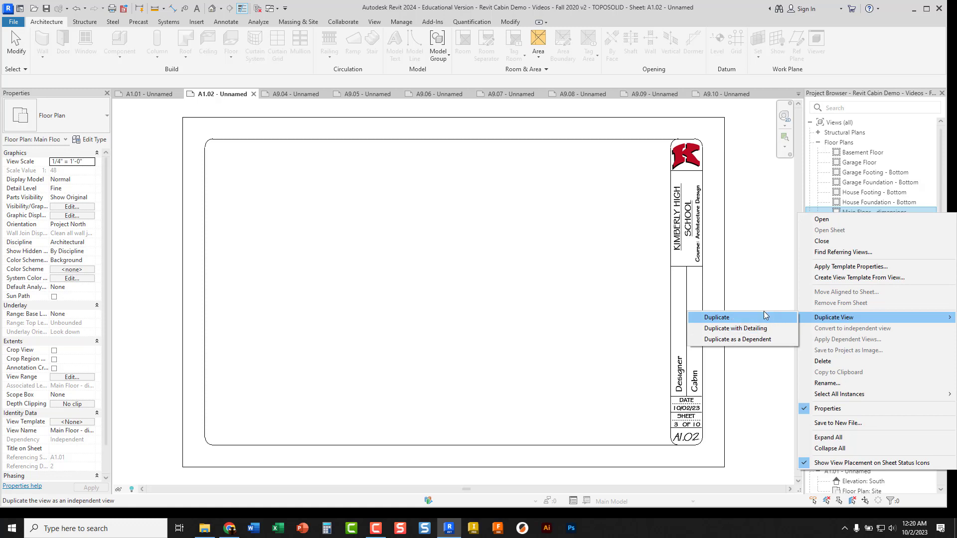
{"action": "left_click", "coordinate": [769, 277]}
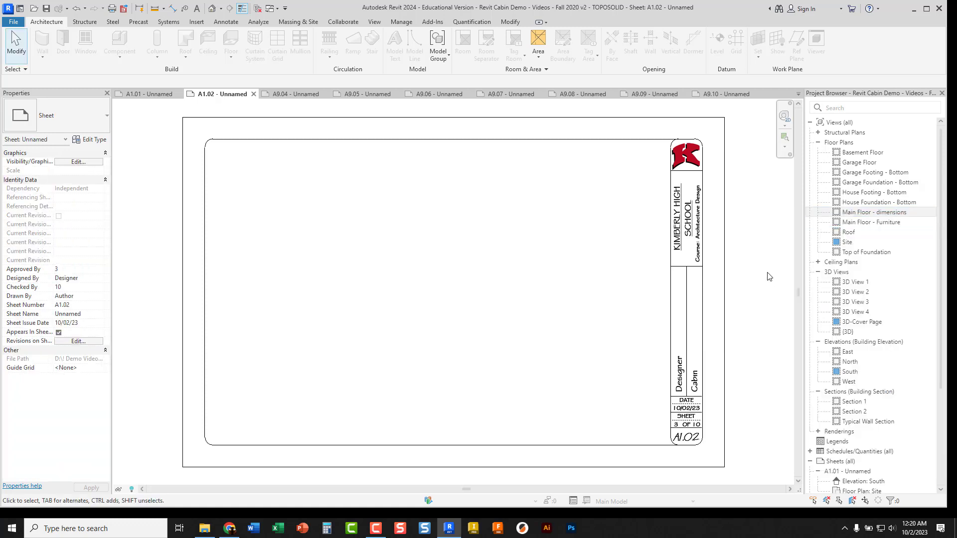
Open the Main Floor - dimensions floor plan and turn off the Toposolid category's visibility in it
{"action": "double_click", "coordinate": [857, 214]}
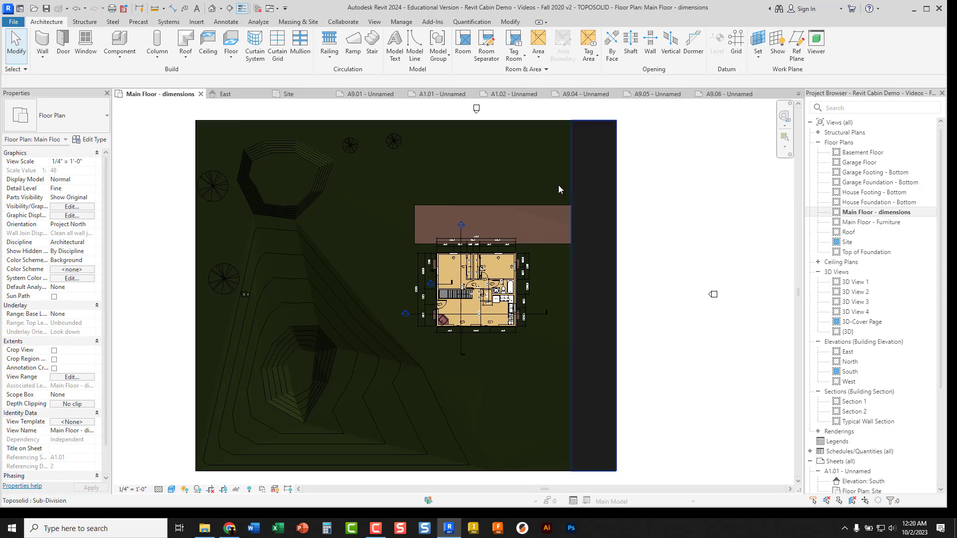
{"action": "key", "text": "v"}
{"action": "key", "text": "g"}
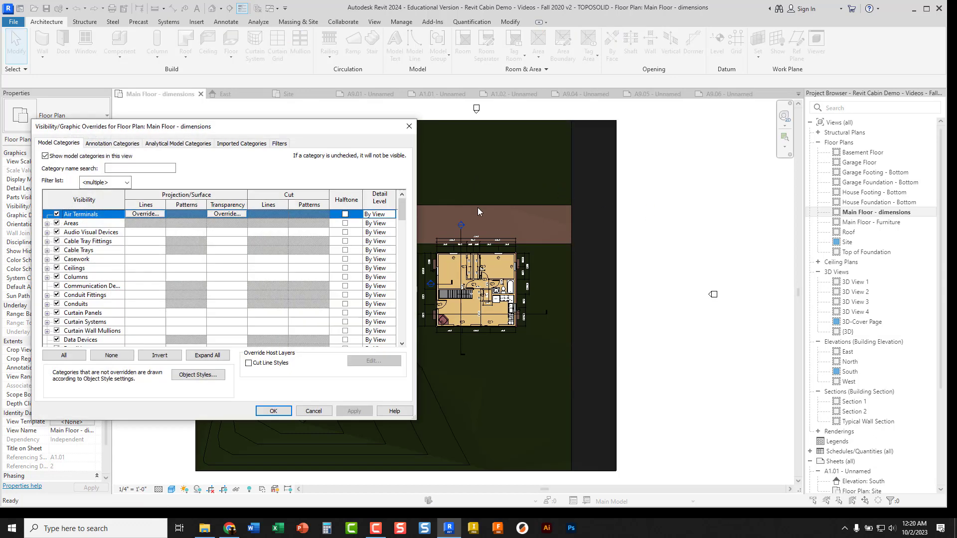
{"action": "scroll", "coordinate": [90, 274], "scroll_direction": "down", "scroll_amount": 20}
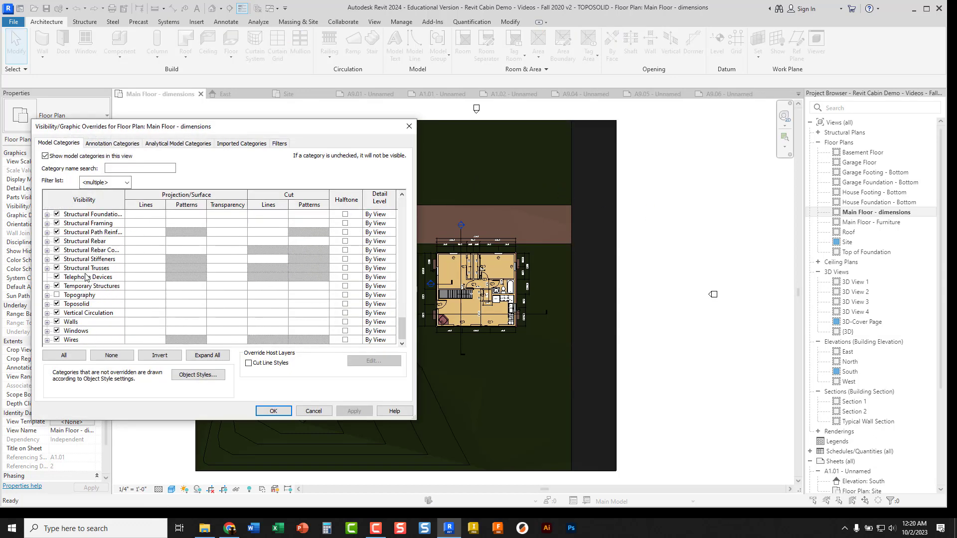
{"action": "left_click", "coordinate": [57, 304]}
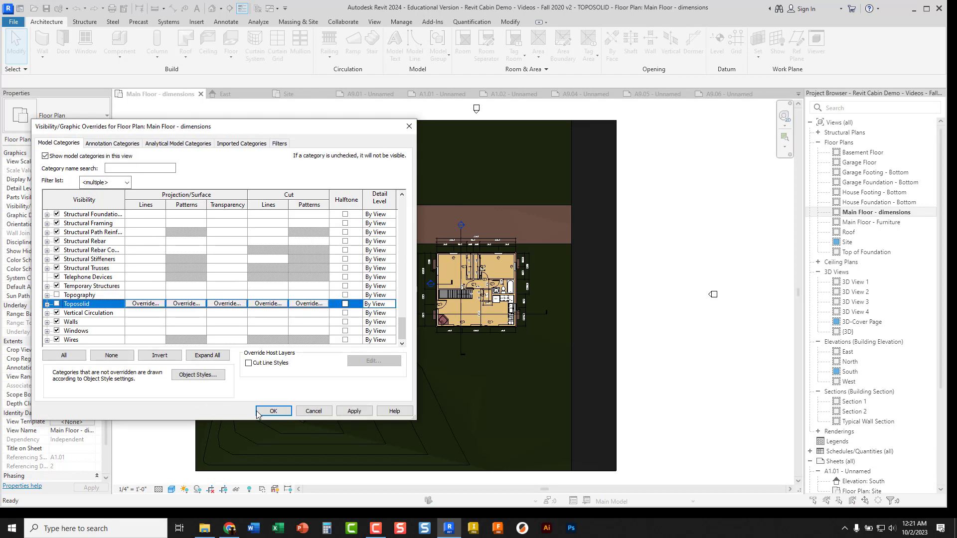
{"action": "left_click", "coordinate": [273, 411]}
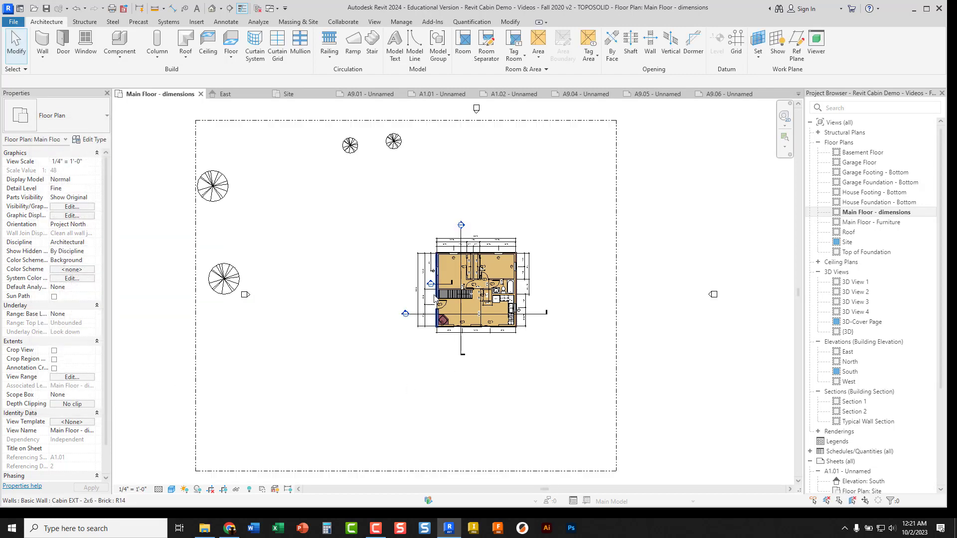
Turn on cropping for the Main Floor - dimensions view and show its crop region
{"action": "scroll", "coordinate": [402, 285], "scroll_direction": "down", "scroll_amount": 5}
{"action": "middle_click_drag", "start_coordinate": [403, 285], "coordinate": [395, 280]}
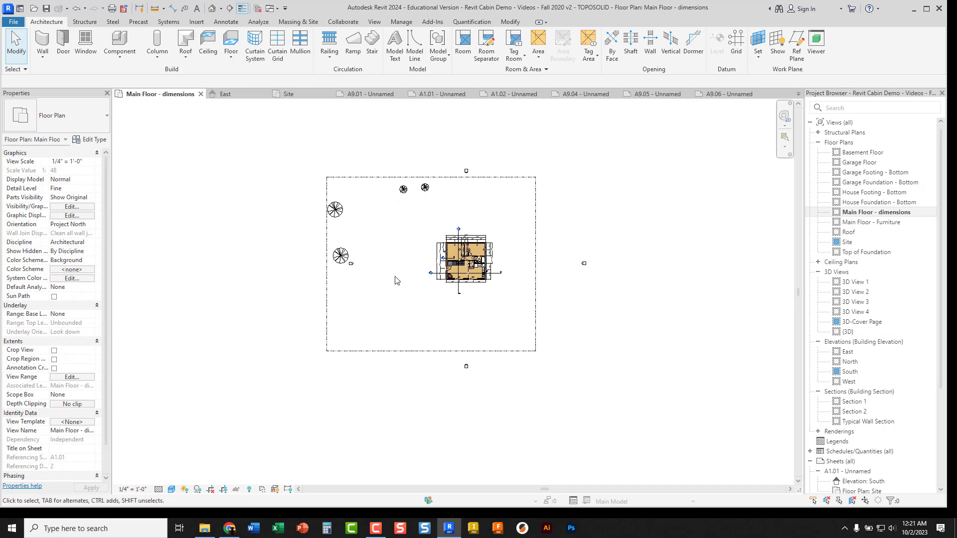
{"action": "scroll", "coordinate": [423, 237], "scroll_direction": "up", "scroll_amount": 1}
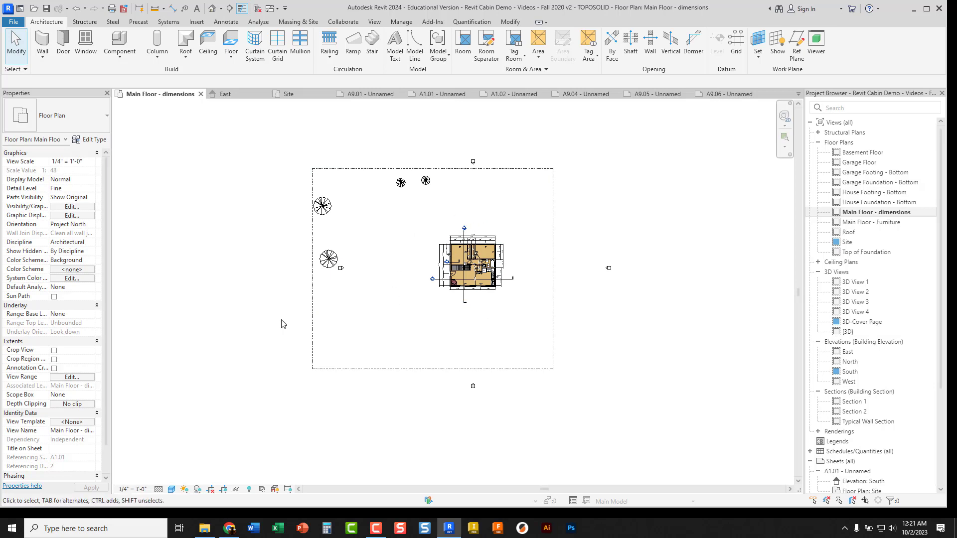
{"action": "left_click", "coordinate": [211, 489]}
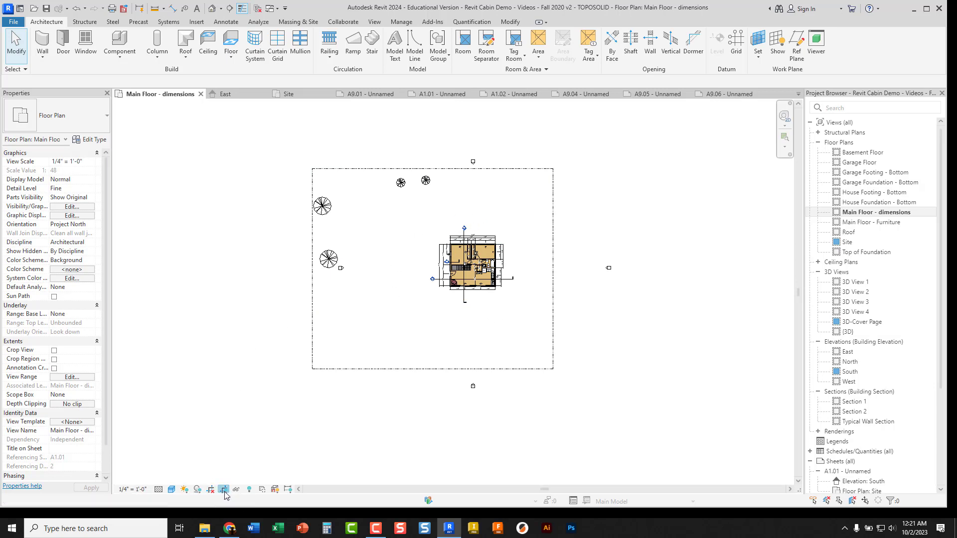
{"action": "left_click", "coordinate": [224, 489]}
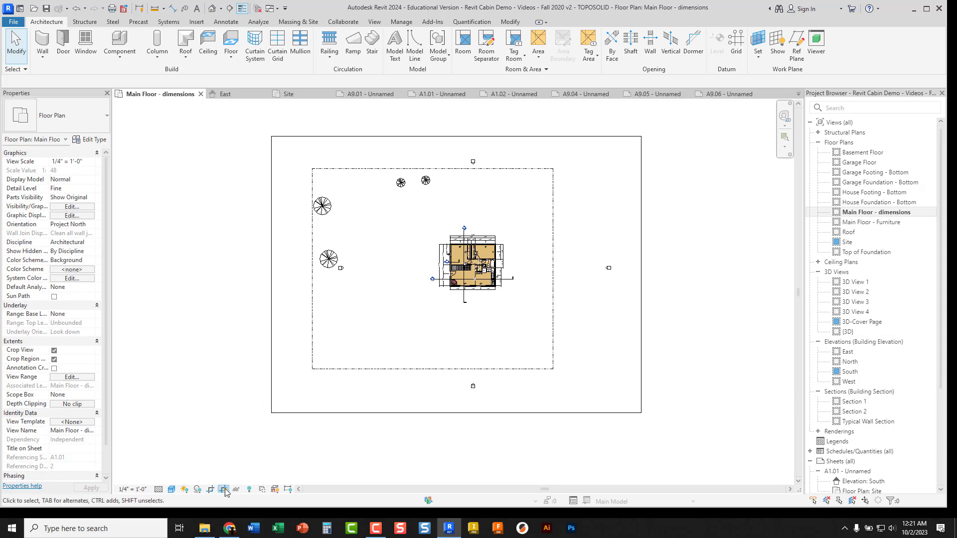
Pull all four sides of the crop region in closely around the cabin floor plan and its dimensions
{"action": "left_click", "coordinate": [344, 413]}
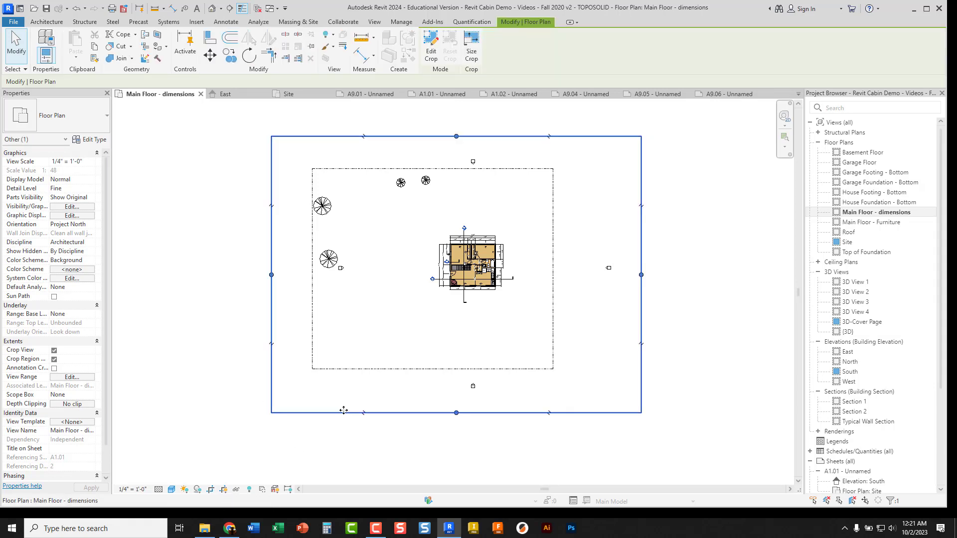
{"action": "left_click_drag", "start_coordinate": [456, 413], "coordinate": [464, 297]}
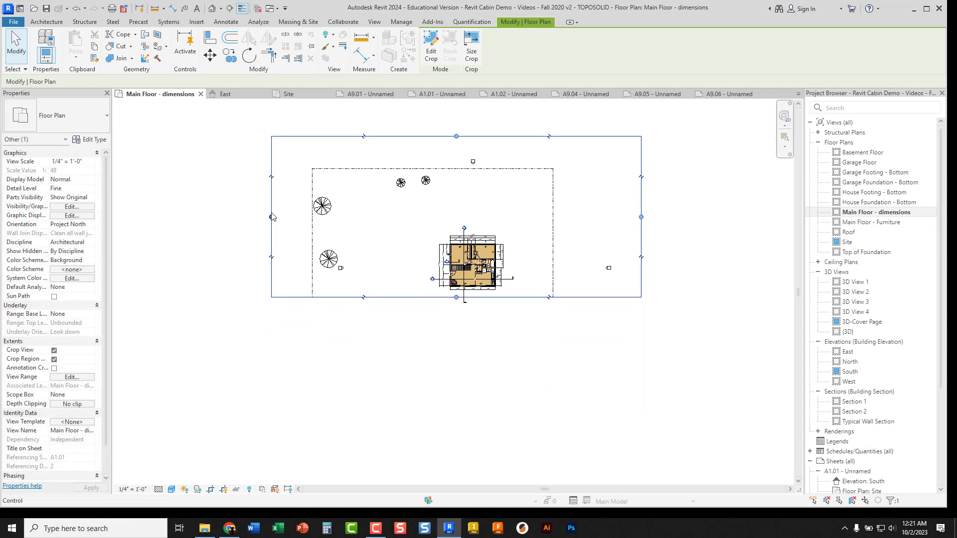
{"action": "left_click_drag", "start_coordinate": [271, 217], "coordinate": [430, 240]}
{"action": "left_click_drag", "start_coordinate": [535, 138], "coordinate": [532, 223]}
{"action": "left_click_drag", "start_coordinate": [641, 260], "coordinate": [511, 278]}
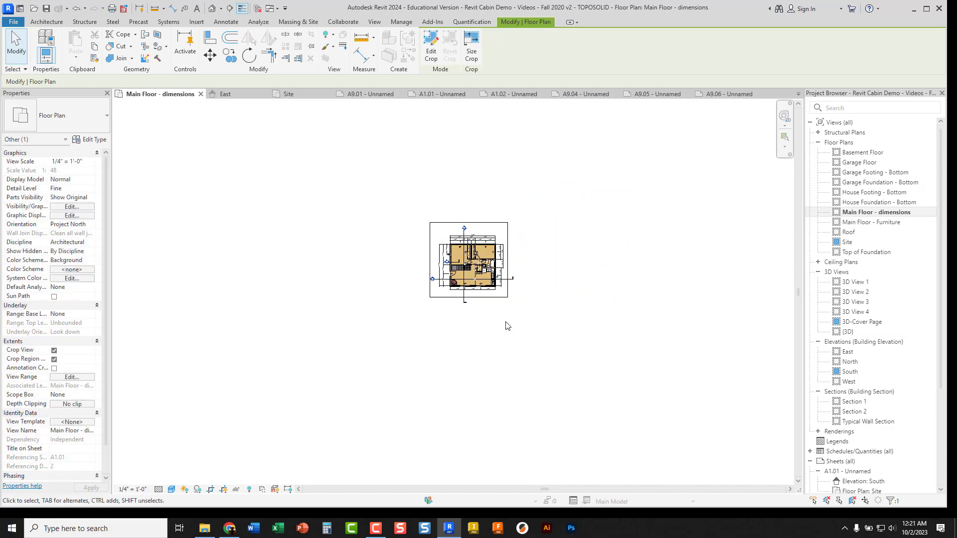
{"action": "left_click", "coordinate": [507, 324]}
Hide the Section 1 and Section 2 markers as individual elements in the Main Floor - dimensions view
{"action": "scroll", "coordinate": [482, 293], "scroll_direction": "up", "scroll_amount": 4}
{"action": "scroll", "coordinate": [480, 290], "scroll_direction": "up", "scroll_amount": 2}
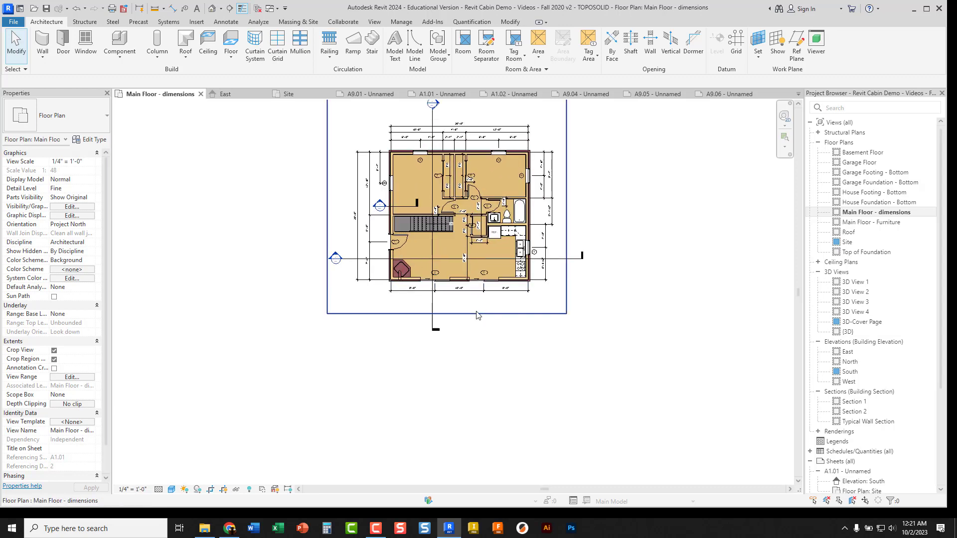
{"action": "middle_click_drag", "start_coordinate": [444, 204], "coordinate": [395, 274]}
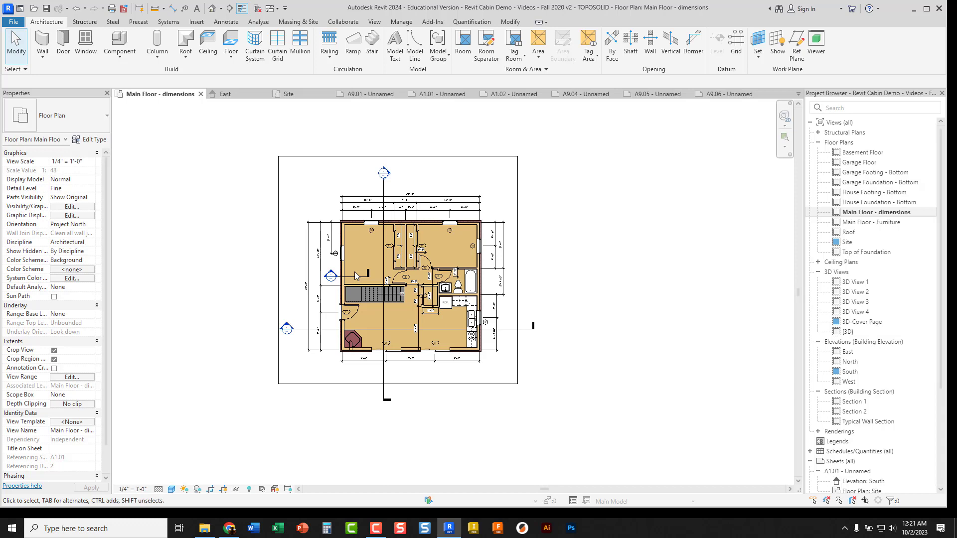
{"action": "scroll", "coordinate": [371, 348], "scroll_direction": "up", "scroll_amount": 3}
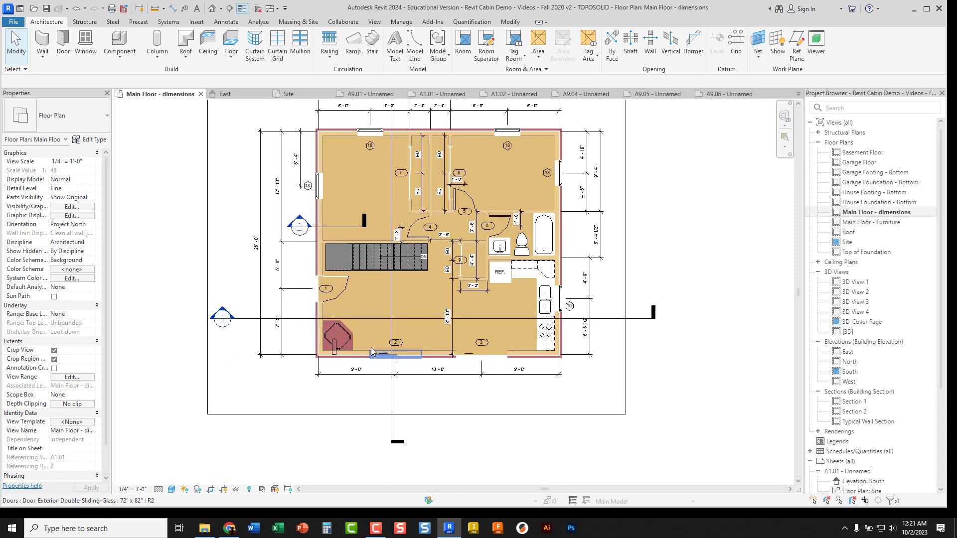
{"action": "scroll", "coordinate": [374, 347], "scroll_direction": "down", "scroll_amount": 2}
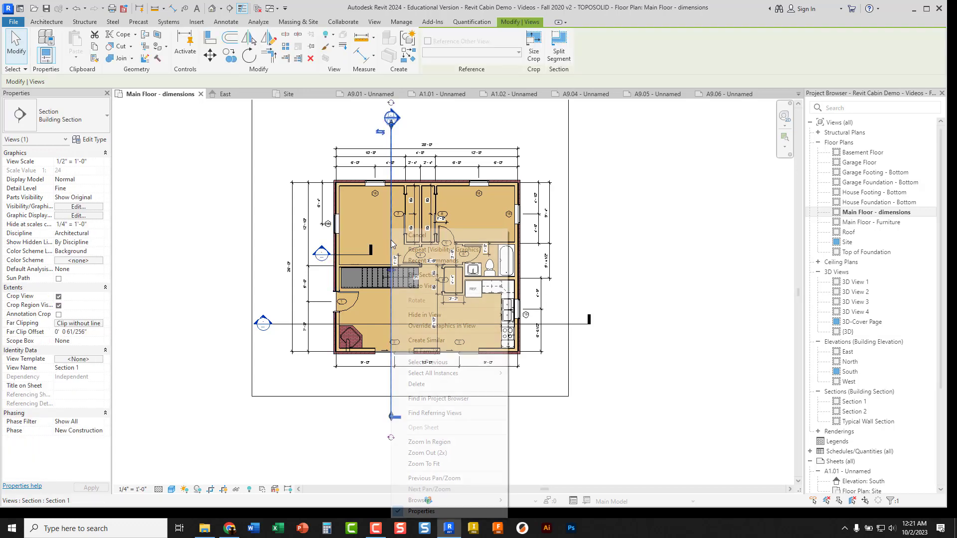
{"action": "right_click", "coordinate": [391, 229]}
{"action": "mouse_move", "coordinate": [451, 315]}
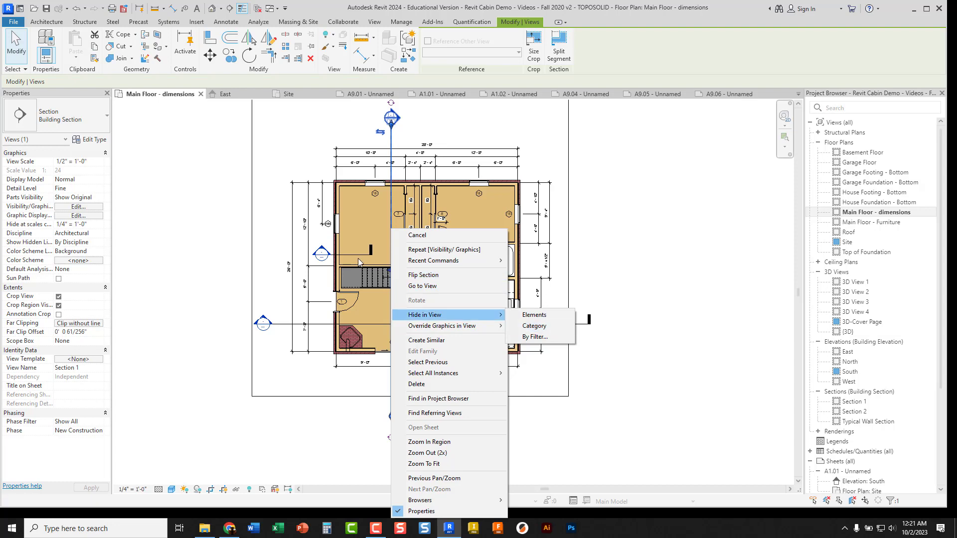
{"action": "left_click", "coordinate": [531, 317]}
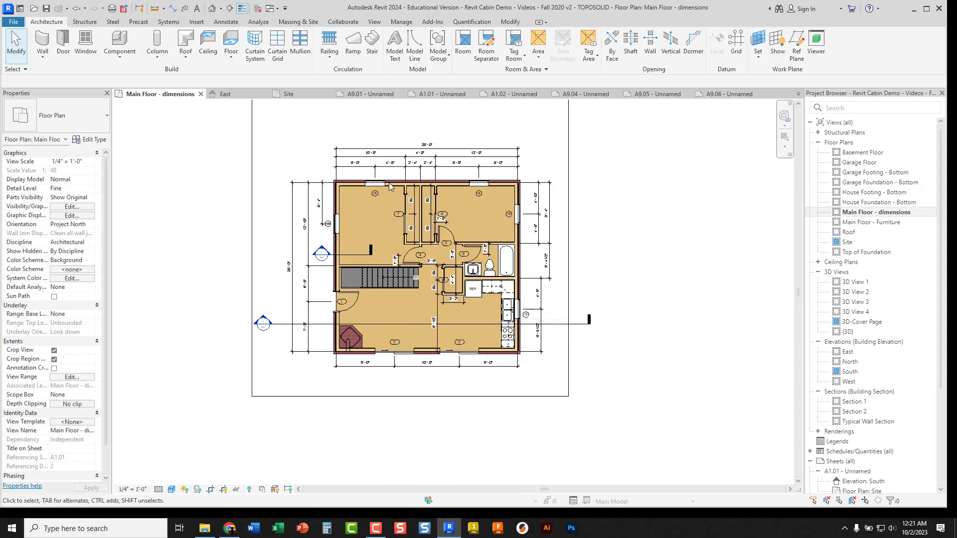
{"action": "right_click", "coordinate": [392, 323]}
{"action": "mouse_move", "coordinate": [432, 122]}
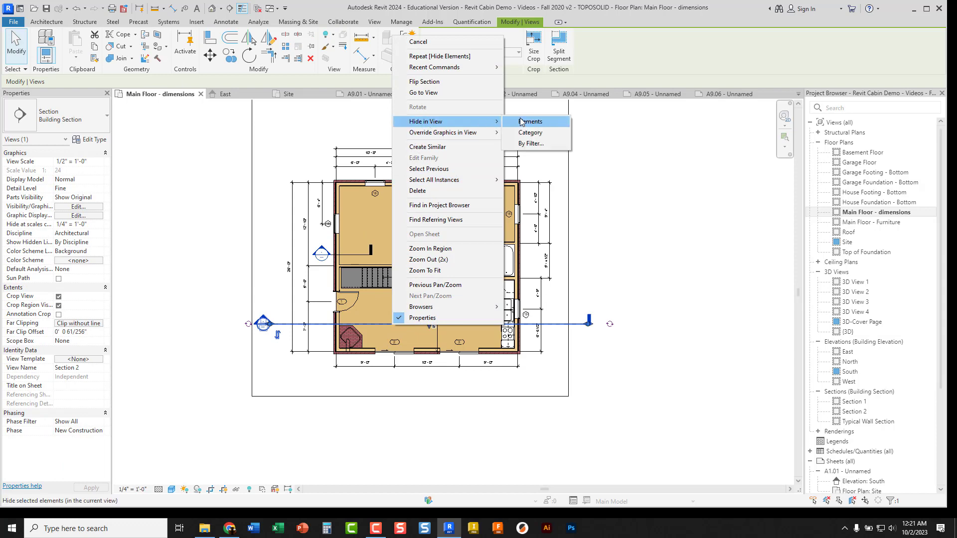
{"action": "left_click", "coordinate": [523, 122]}
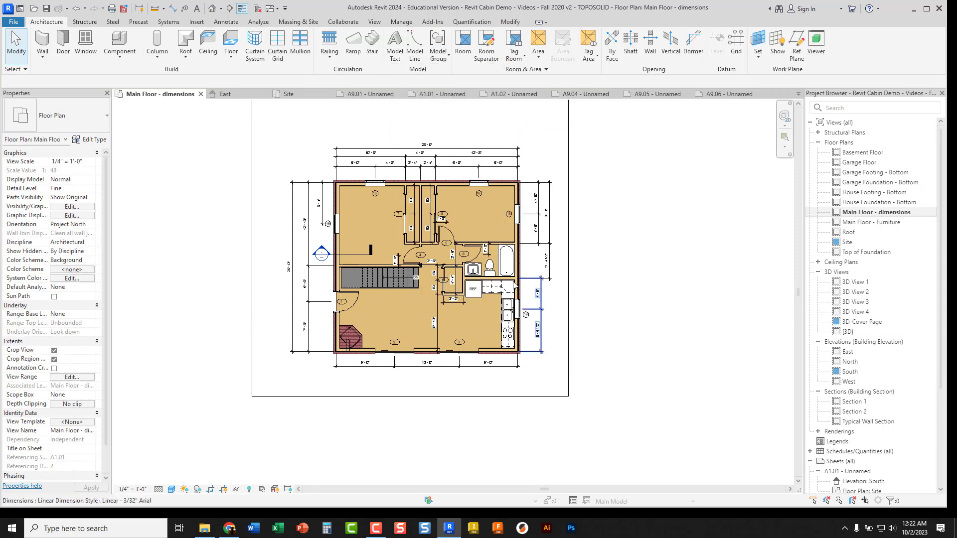
Tighten the crop region's upper and left edges to sit just outside the outermost dimensions
{"action": "middle_click_drag", "start_coordinate": [464, 240], "coordinate": [455, 284]}
{"action": "left_click", "coordinate": [413, 138]}
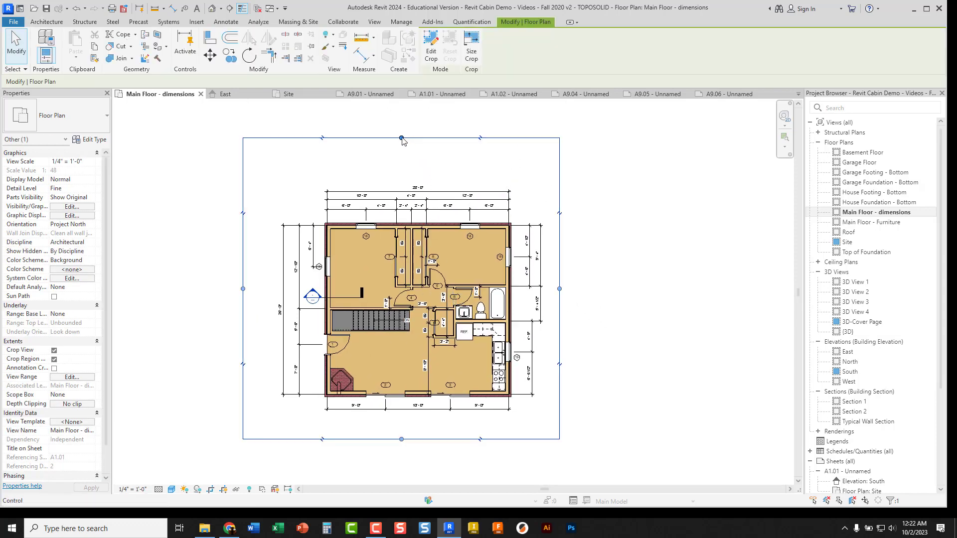
{"action": "left_click_drag", "start_coordinate": [402, 138], "coordinate": [401, 178]}
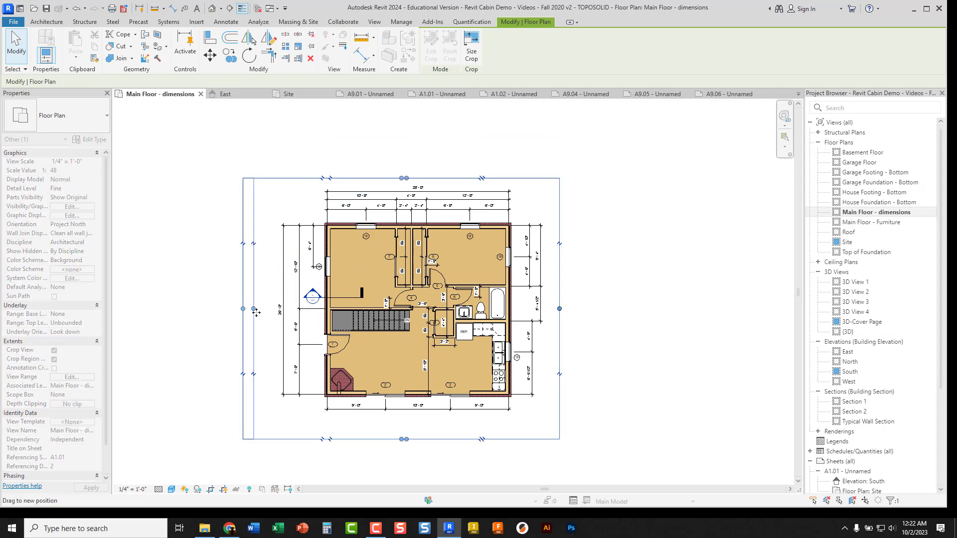
{"action": "left_click_drag", "start_coordinate": [243, 308], "coordinate": [266, 309]}
{"action": "left_click", "coordinate": [229, 303]}
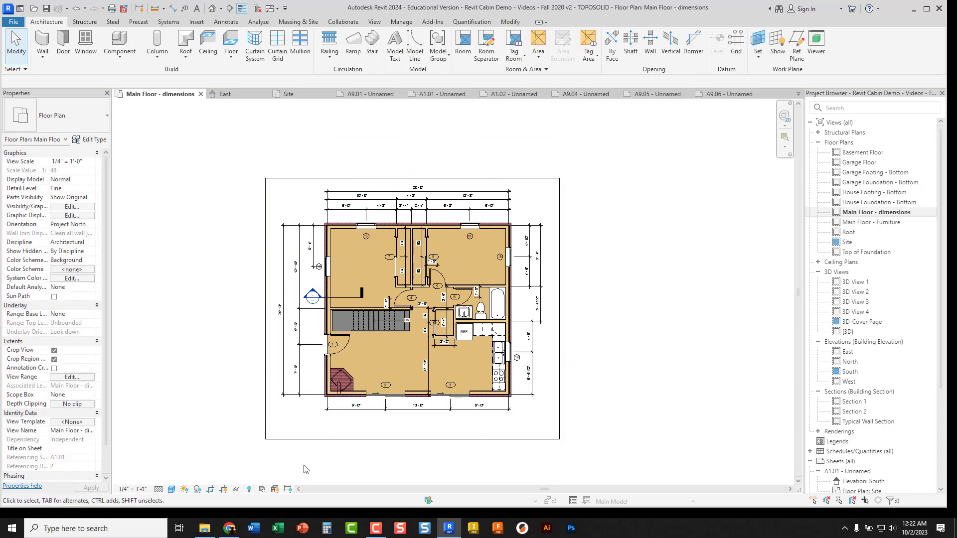
Hide the crop region in the Main Floor - dimensions view and open sheet A1.02
{"action": "left_click", "coordinate": [223, 489]}
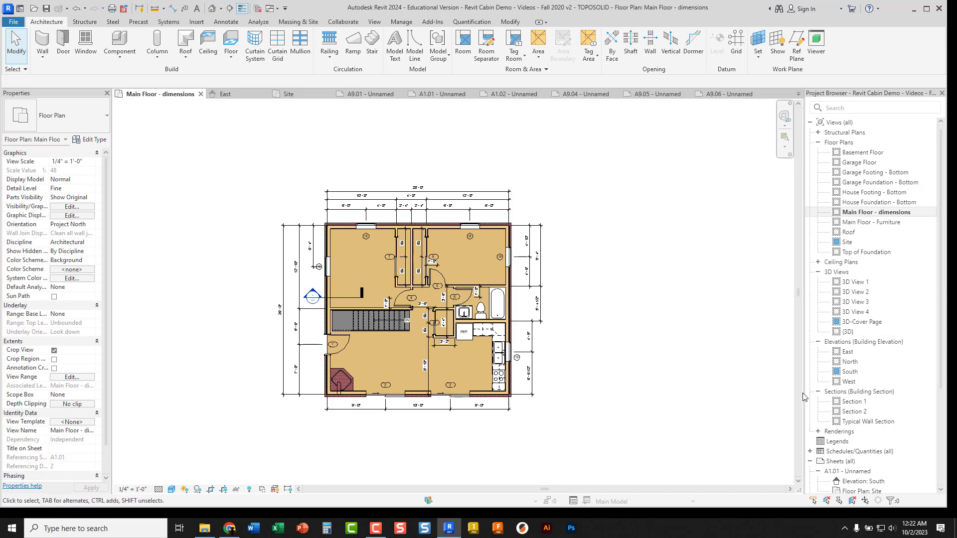
{"action": "scroll", "coordinate": [823, 393], "scroll_direction": "down", "scroll_amount": 5}
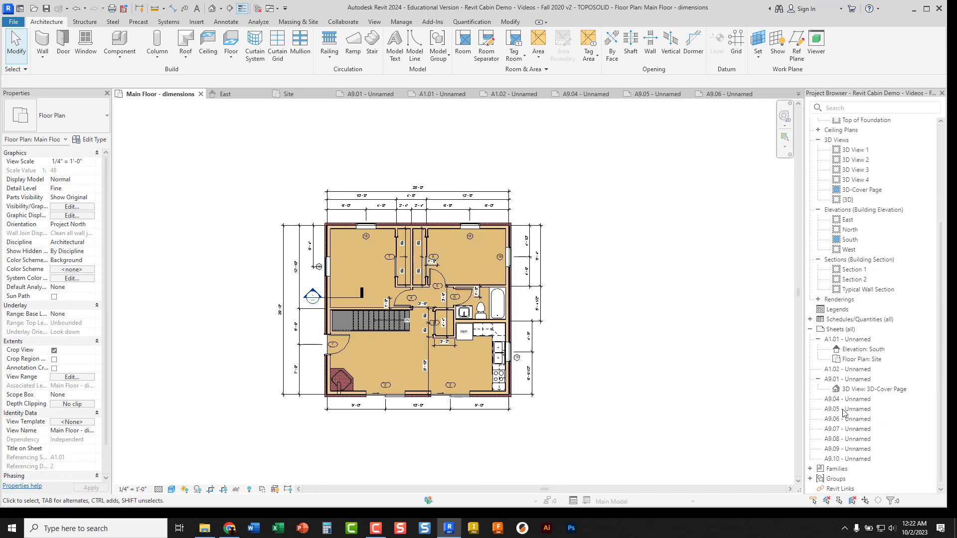
{"action": "double_click", "coordinate": [847, 369]}
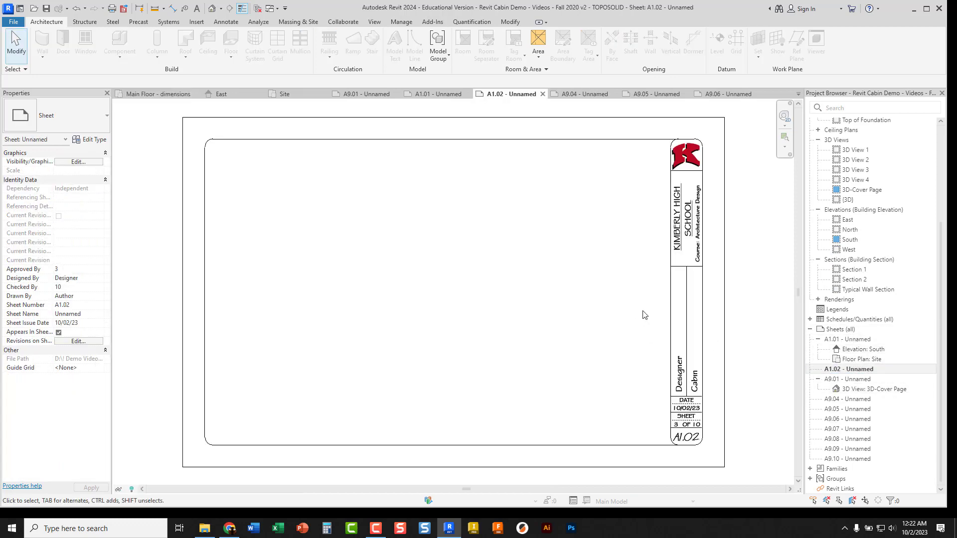
Place the Main Floor - dimensions floor plan centrally on sheet A1.02
{"action": "scroll", "coordinate": [857, 205], "scroll_direction": "up", "scroll_amount": 5}
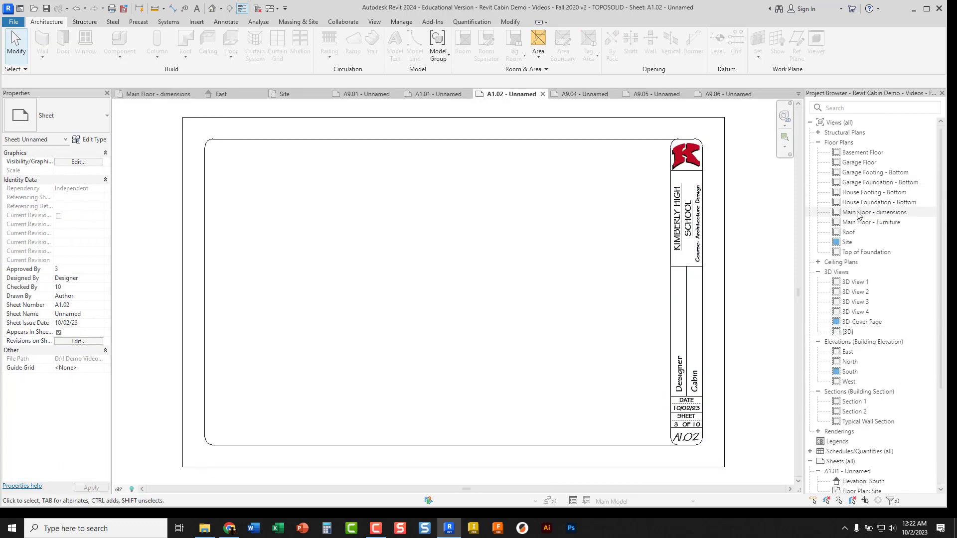
{"action": "left_click_drag", "start_coordinate": [859, 215], "coordinate": [435, 267]}
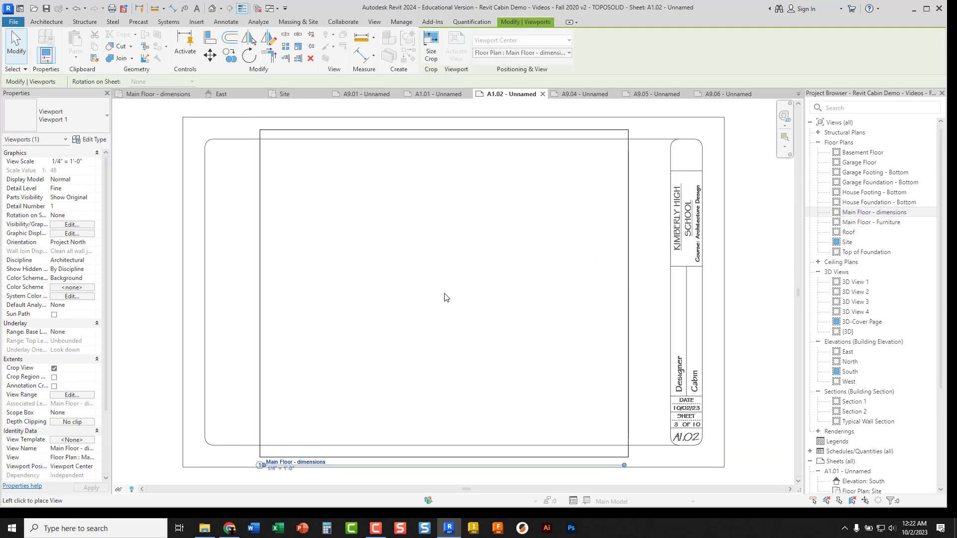
{"action": "left_click", "coordinate": [446, 298]}
{"action": "scroll", "coordinate": [272, 249], "scroll_direction": "down", "scroll_amount": 2}
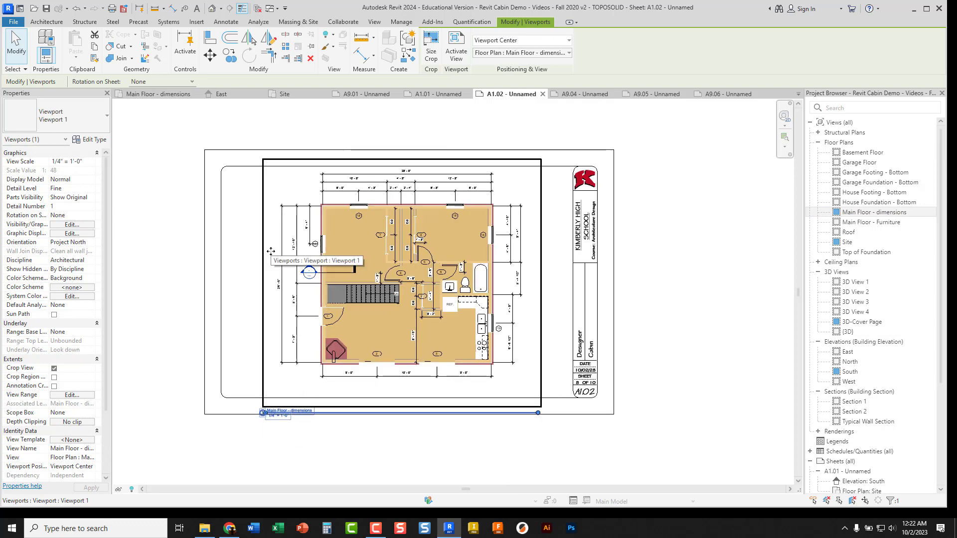
{"action": "left_click", "coordinate": [153, 225]}
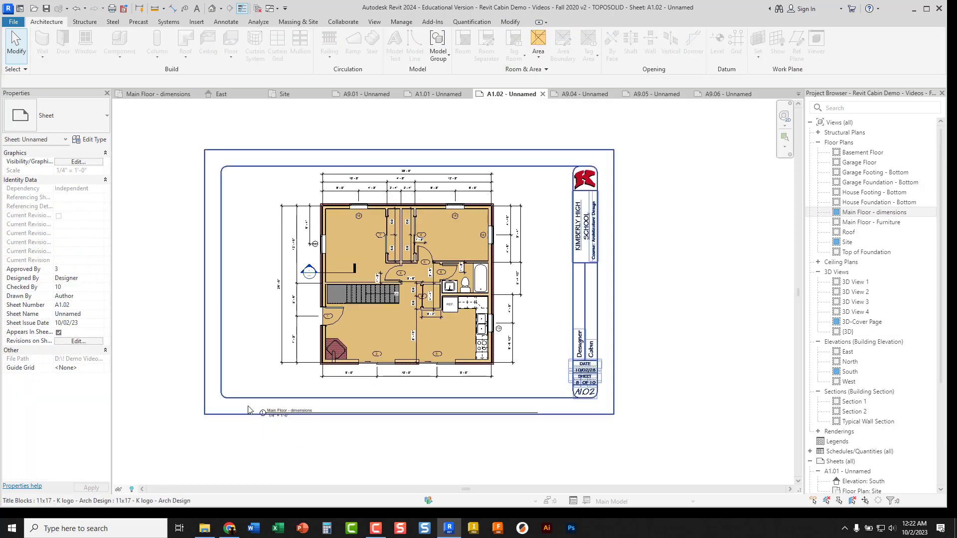
Move the plan's view title inside the sheet border below the cabin's lower-left corner and shorten its line to about the title's length
{"action": "left_click_drag", "start_coordinate": [356, 413], "coordinate": [338, 389]}
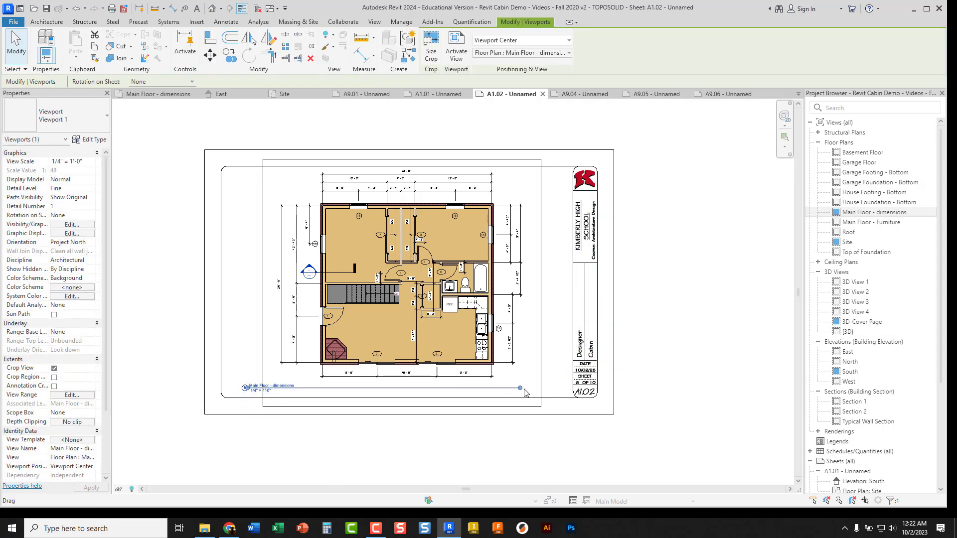
{"action": "left_click_drag", "start_coordinate": [520, 388], "coordinate": [310, 404]}
{"action": "left_click", "coordinate": [313, 450]}
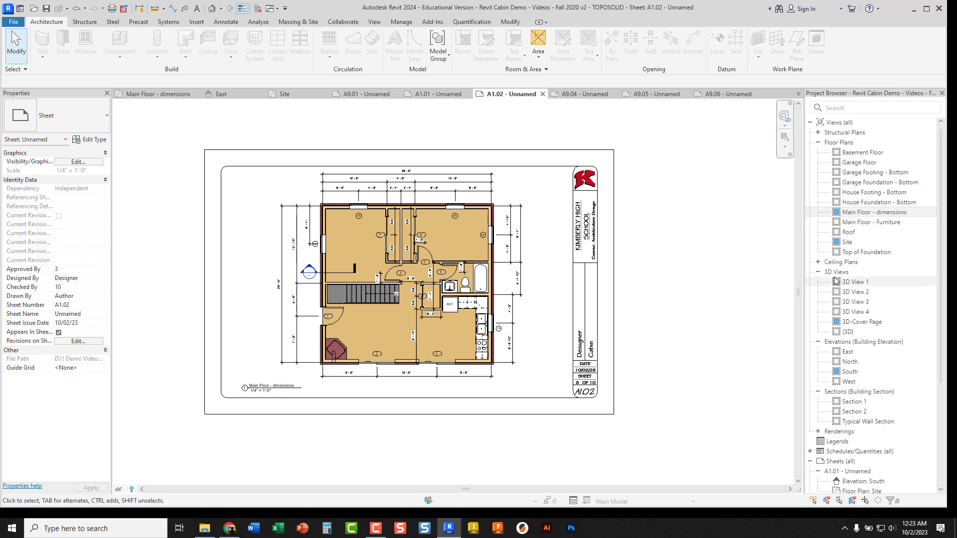
Open the East elevation and examine the elevations layout and scales on page 6 of the reference PDF in Chrome
{"action": "double_click", "coordinate": [846, 352]}
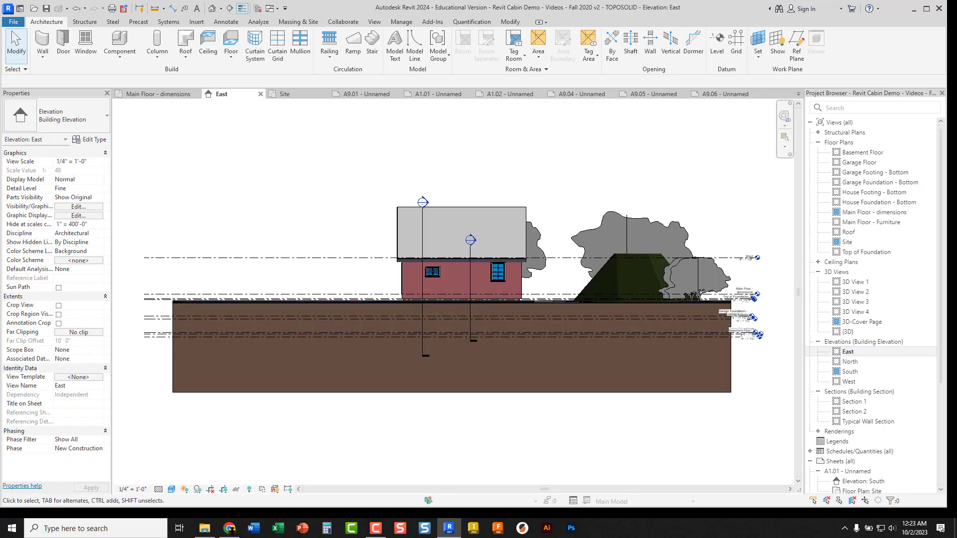
{"action": "left_click", "coordinate": [229, 528]}
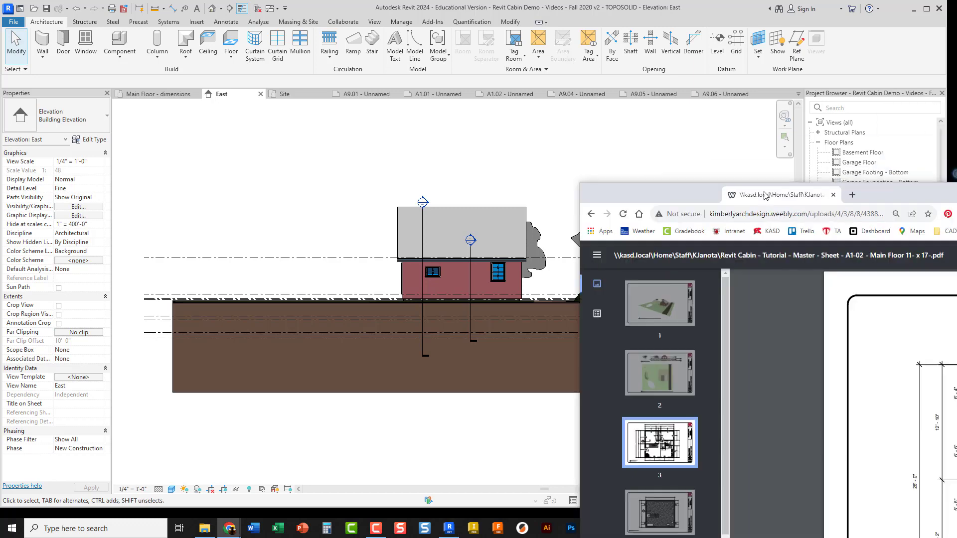
{"action": "left_click", "coordinate": [82, 463]}
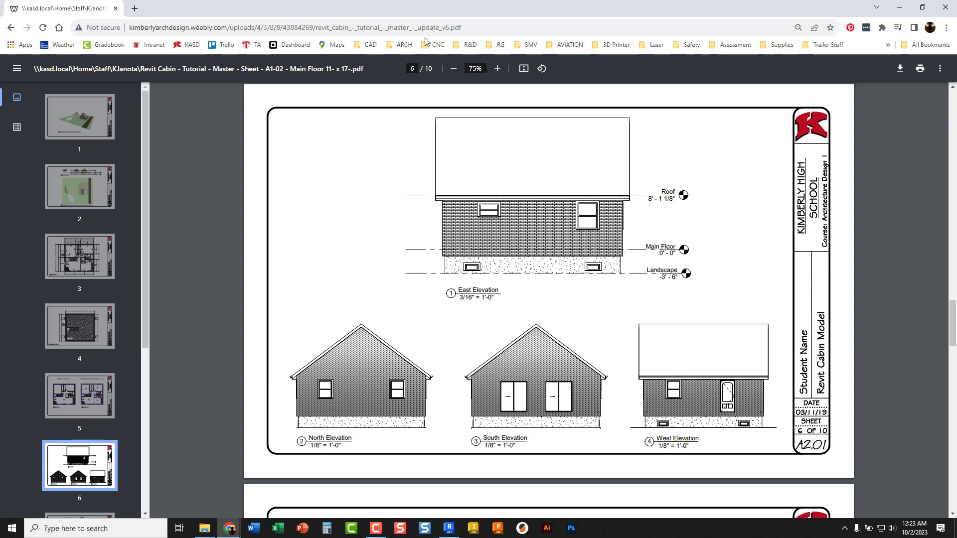
{"action": "left_click_drag", "start_coordinate": [41, 11], "coordinate": [956, 87]}
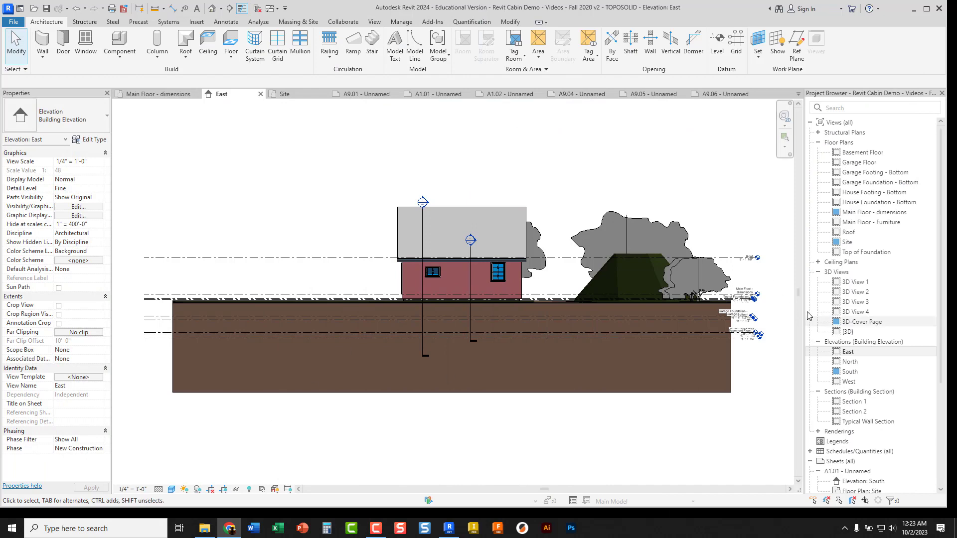
Check sheet A1.01, and duplicate the South elevation with detailing
{"action": "scroll", "coordinate": [845, 434], "scroll_direction": "down", "scroll_amount": 3}
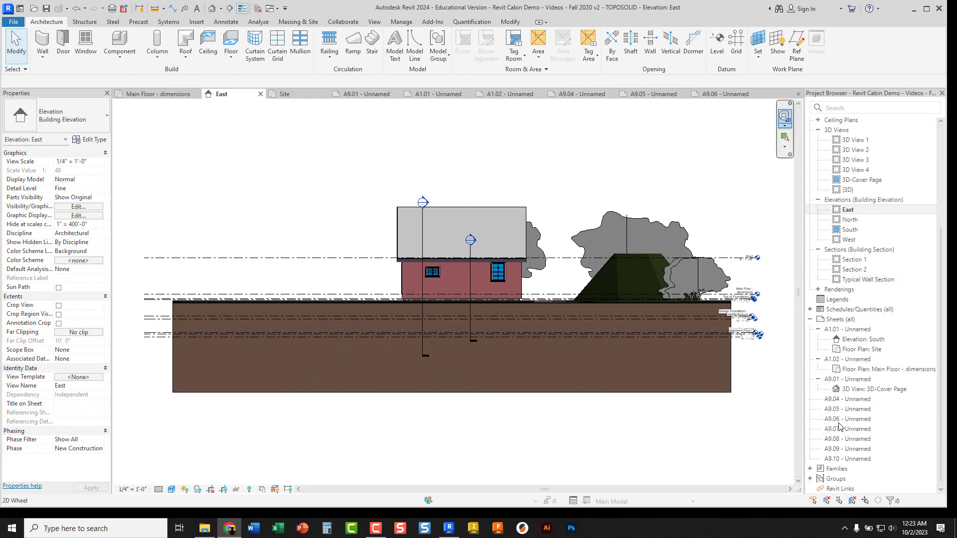
{"action": "double_click", "coordinate": [852, 339]}
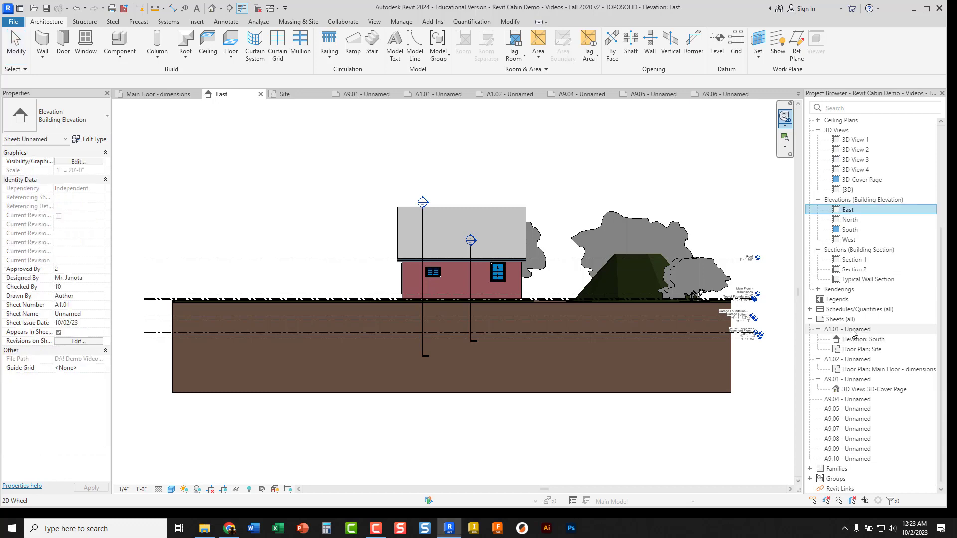
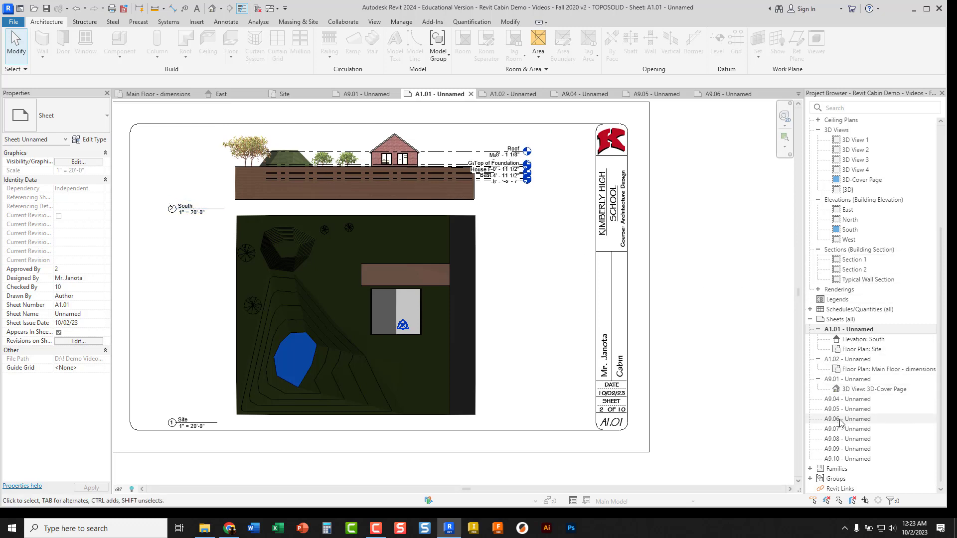
{"action": "left_click", "coordinate": [849, 230]}
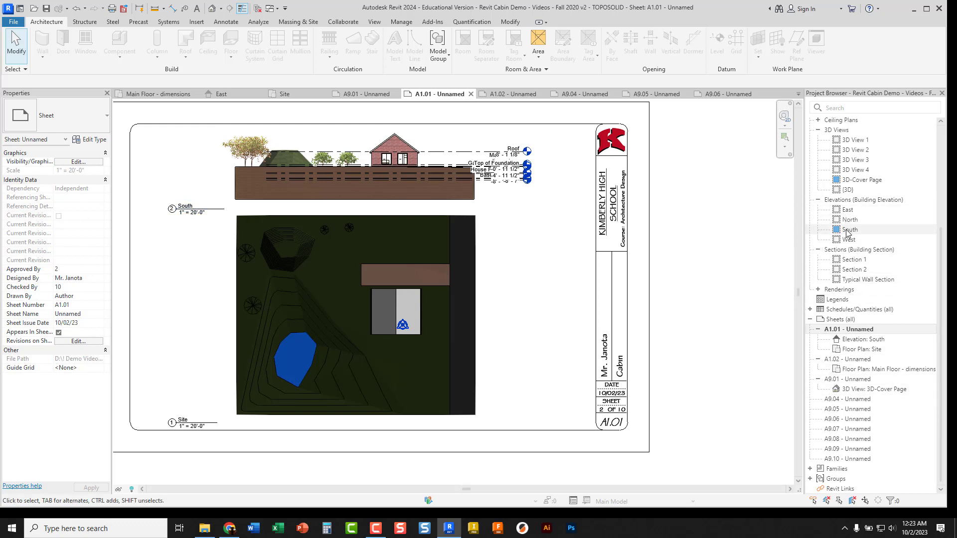
{"action": "double_click", "coordinate": [849, 230]}
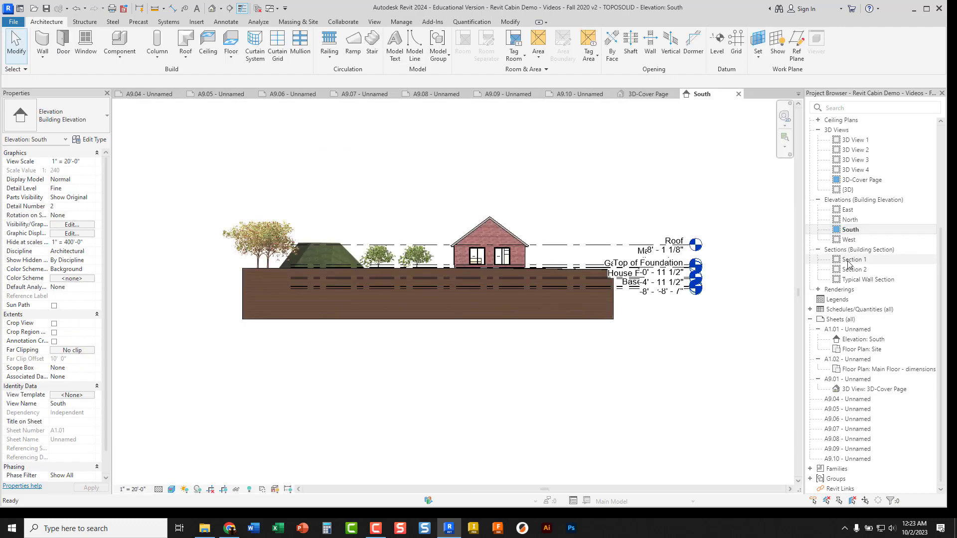
{"action": "right_click", "coordinate": [849, 229]}
{"action": "mouse_move", "coordinate": [842, 332]}
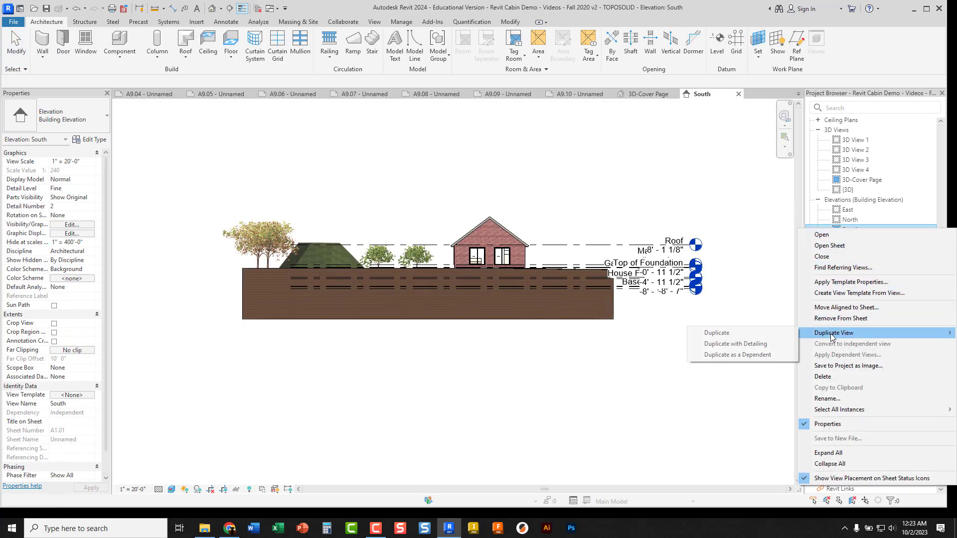
{"action": "left_click", "coordinate": [766, 344]}
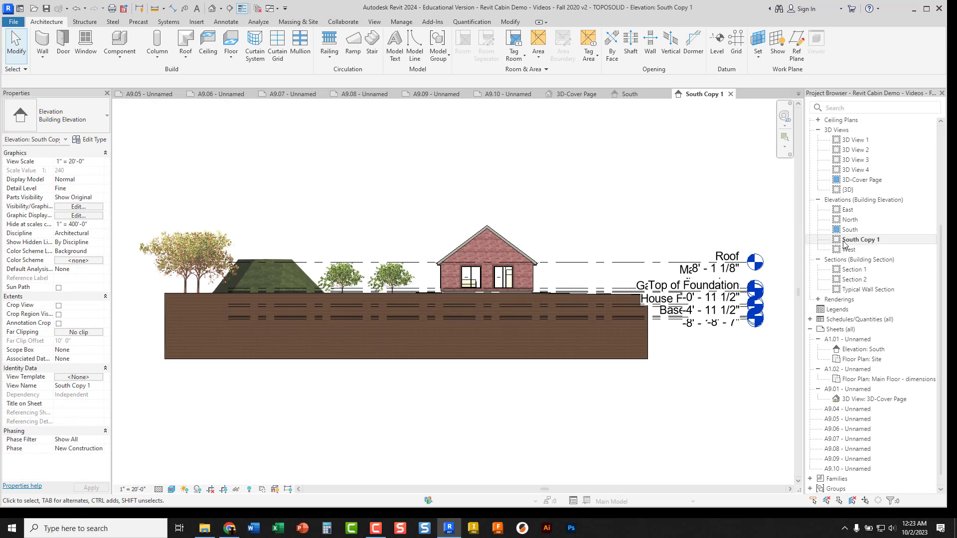
Rename the original South elevation, the one placed on sheet A1.01, as South - Site
{"action": "left_click", "coordinate": [868, 240]}
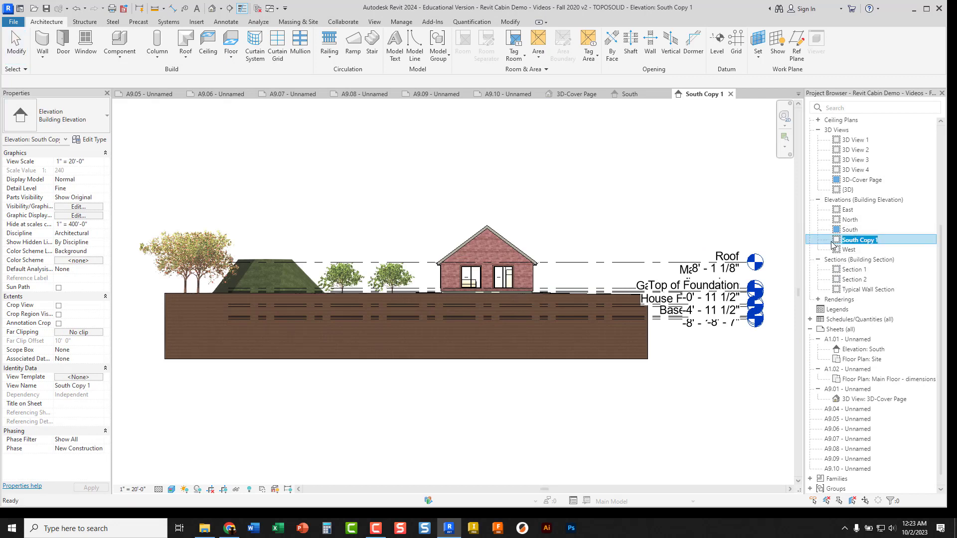
{"action": "double_click", "coordinate": [852, 231]}
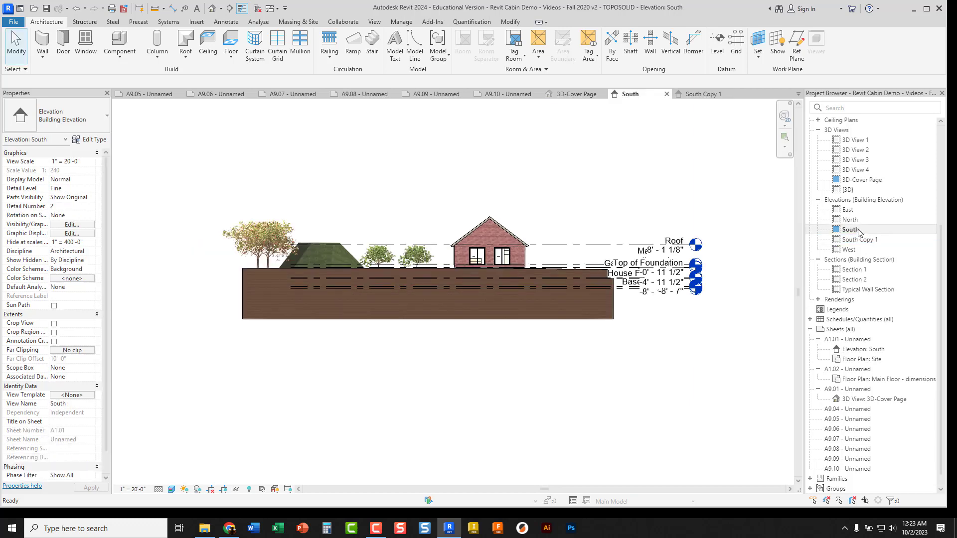
{"action": "left_click", "coordinate": [850, 230]}
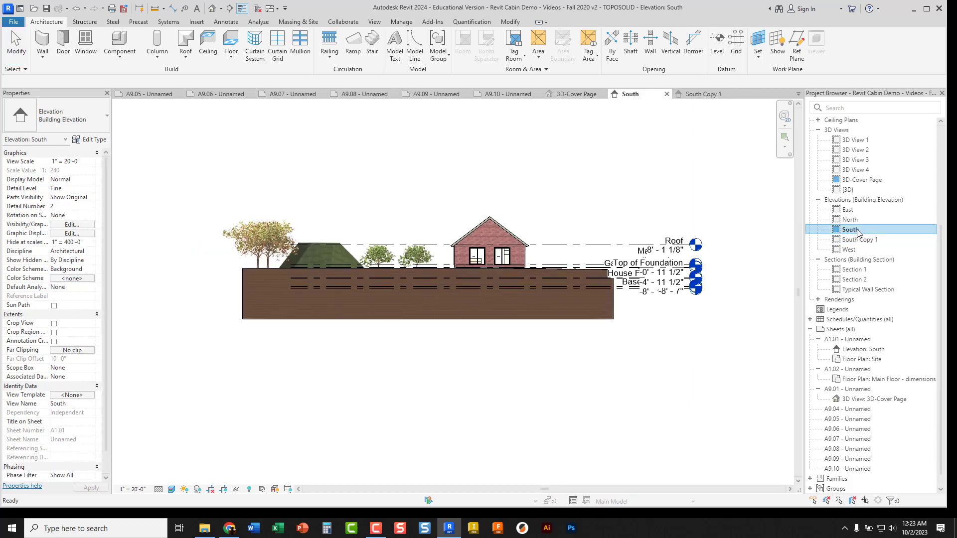
{"action": "right_click", "coordinate": [858, 231]}
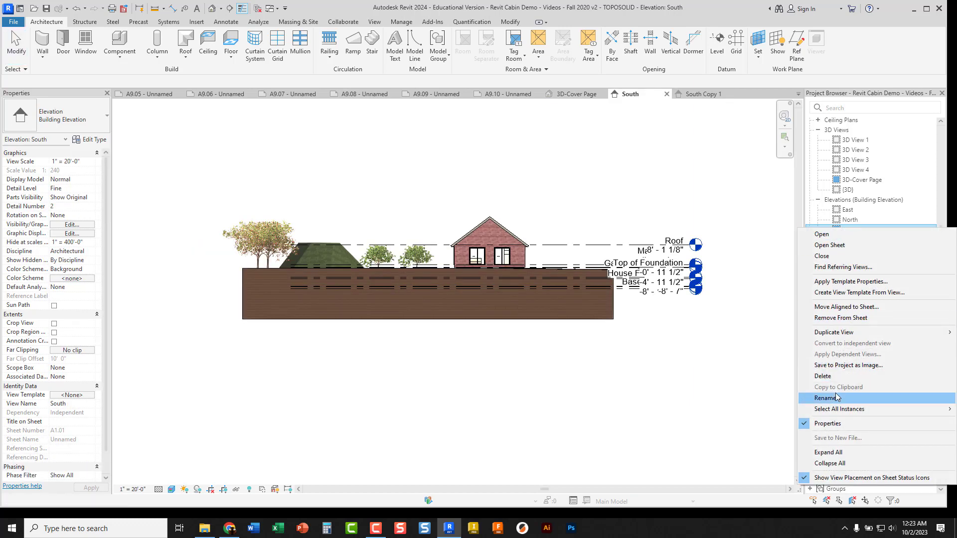
{"action": "left_click", "coordinate": [838, 397]}
{"action": "left_click", "coordinate": [862, 229]}
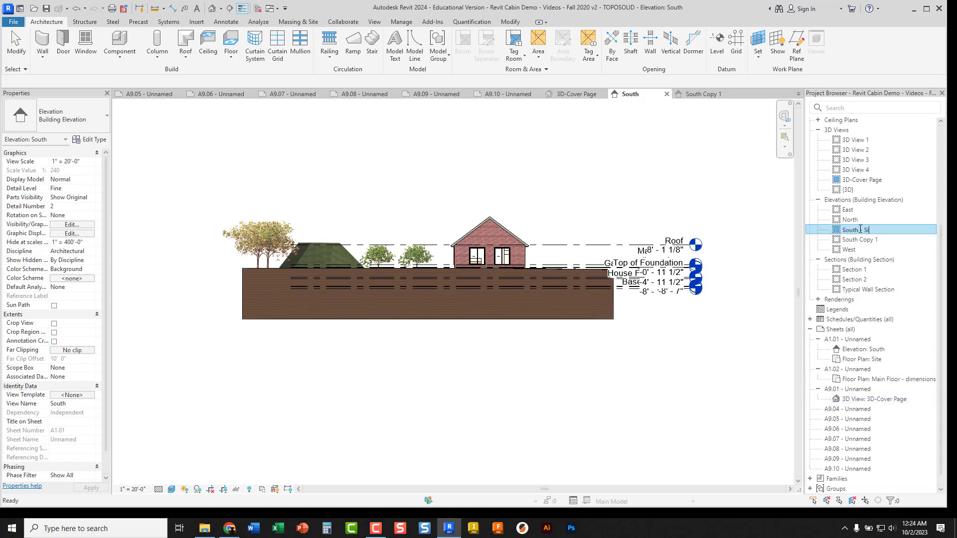
{"action": "left_click", "coordinate": [860, 239]}
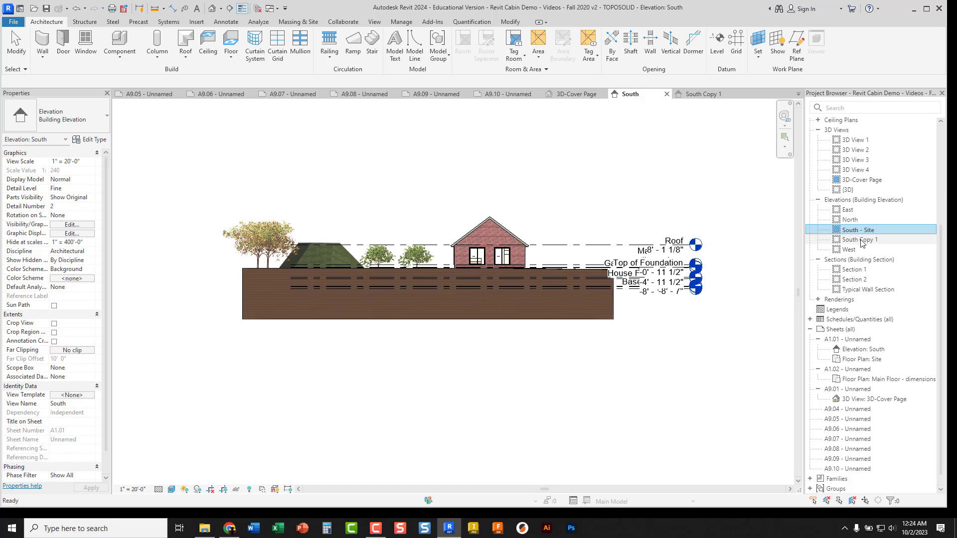
Rename the South Copy 1 elevation as South
{"action": "right_click", "coordinate": [872, 245]}
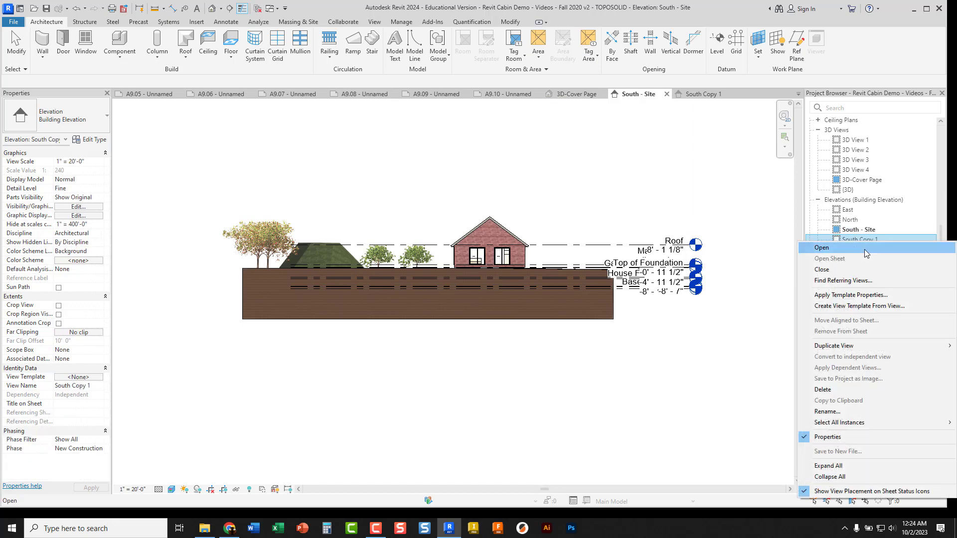
{"action": "left_click", "coordinate": [838, 413]}
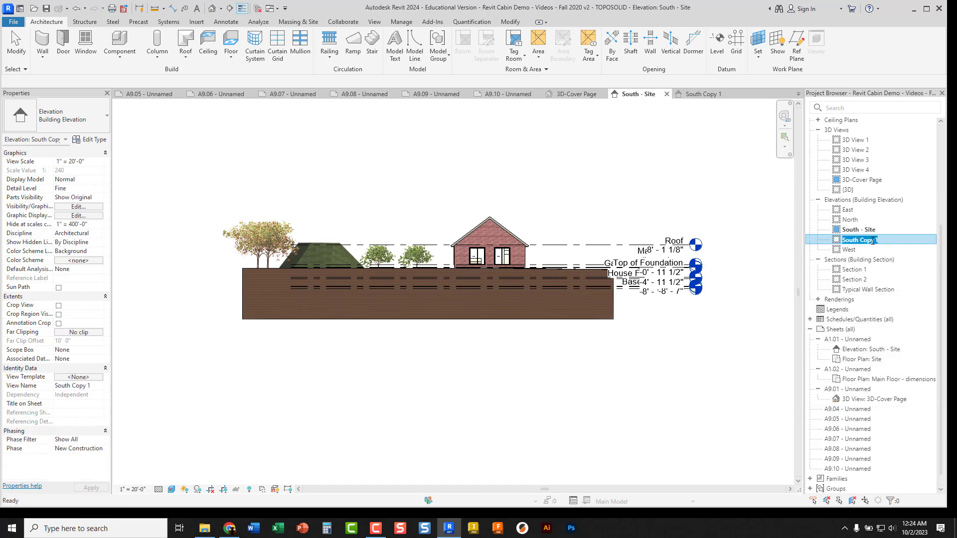
{"action": "left_click", "coordinate": [882, 241]}
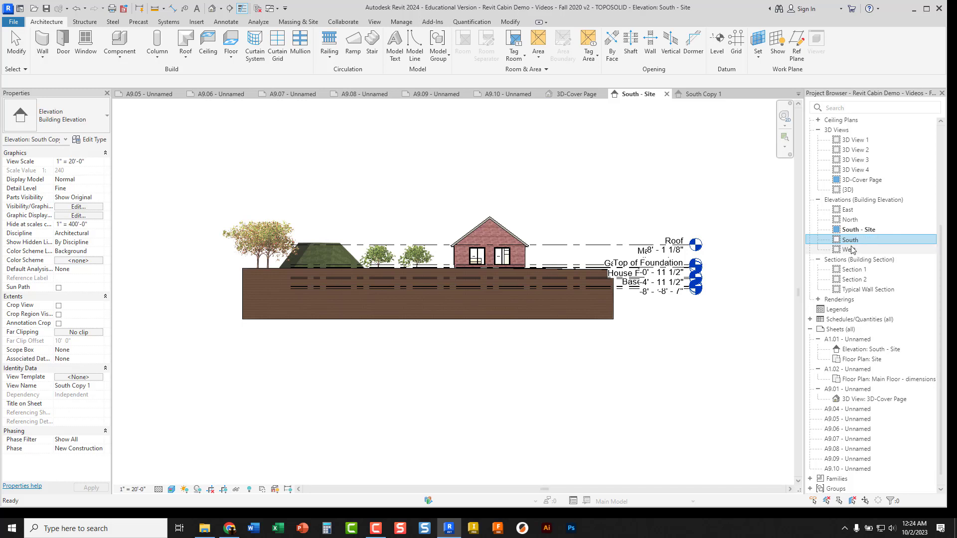
{"action": "left_click", "coordinate": [563, 377]}
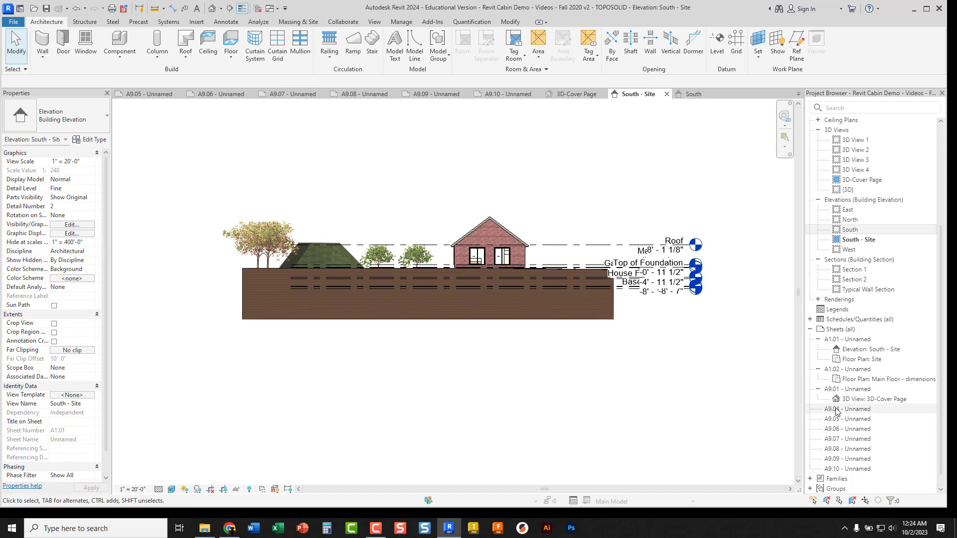
Open sheet A9.06 and place the East elevation on it
{"action": "double_click", "coordinate": [853, 429]}
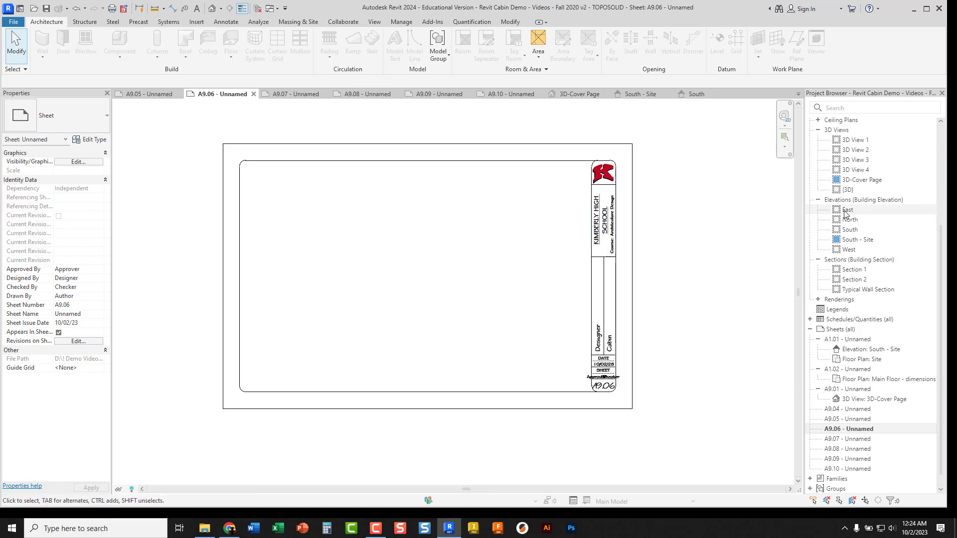
{"action": "left_click_drag", "start_coordinate": [846, 212], "coordinate": [422, 238]}
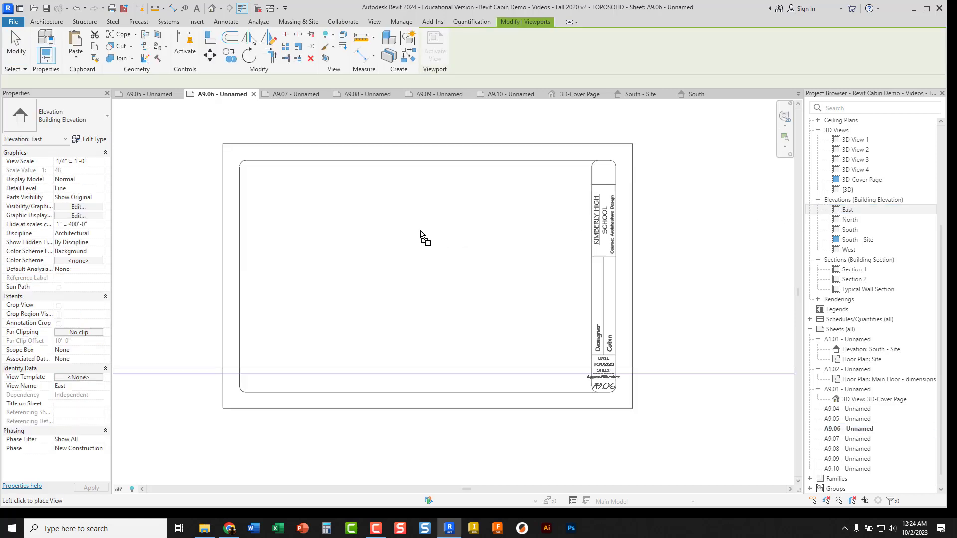
{"action": "scroll", "coordinate": [422, 237], "scroll_direction": "down", "scroll_amount": 3}
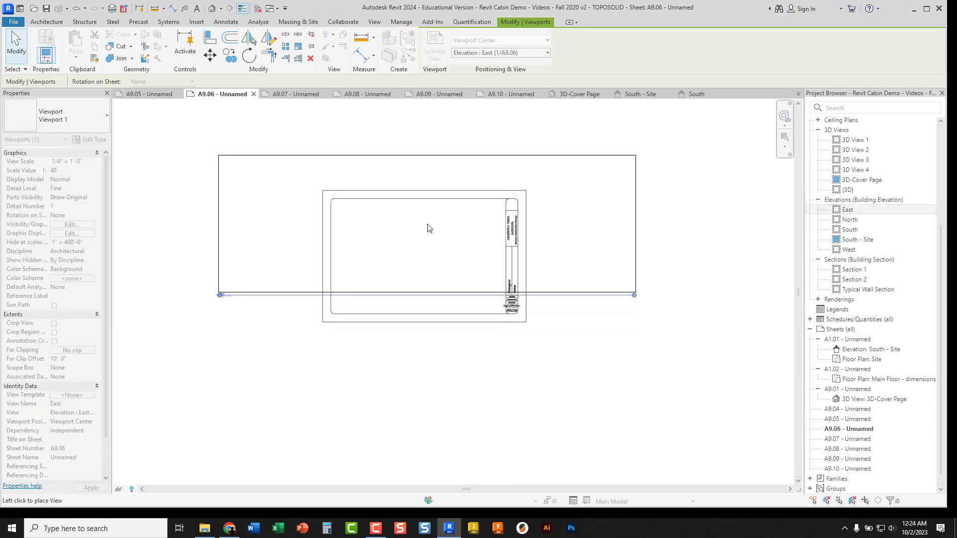
{"action": "left_click", "coordinate": [429, 227]}
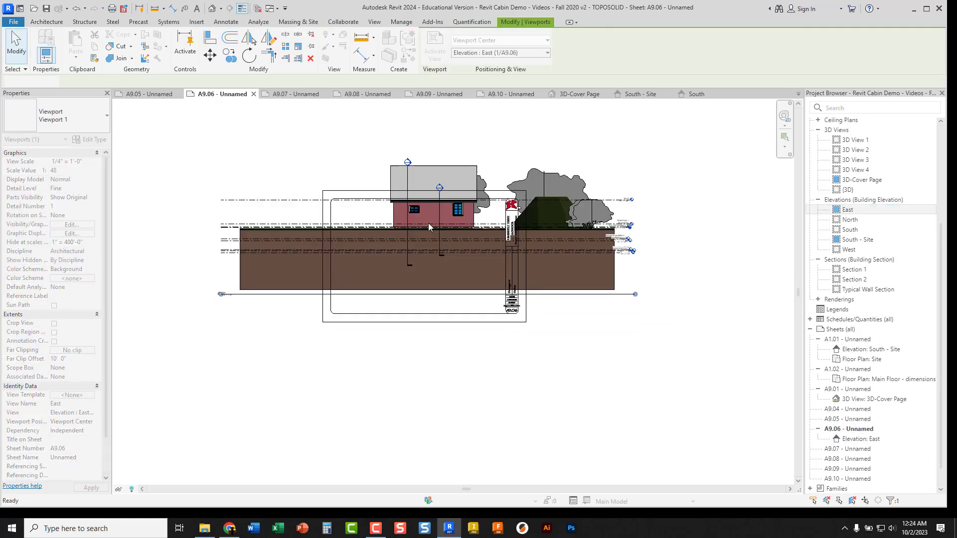
Activate the East elevation viewport on sheet A9.06 and set its view scale to 3/16" = 1'-0"
{"action": "double_click", "coordinate": [249, 271]}
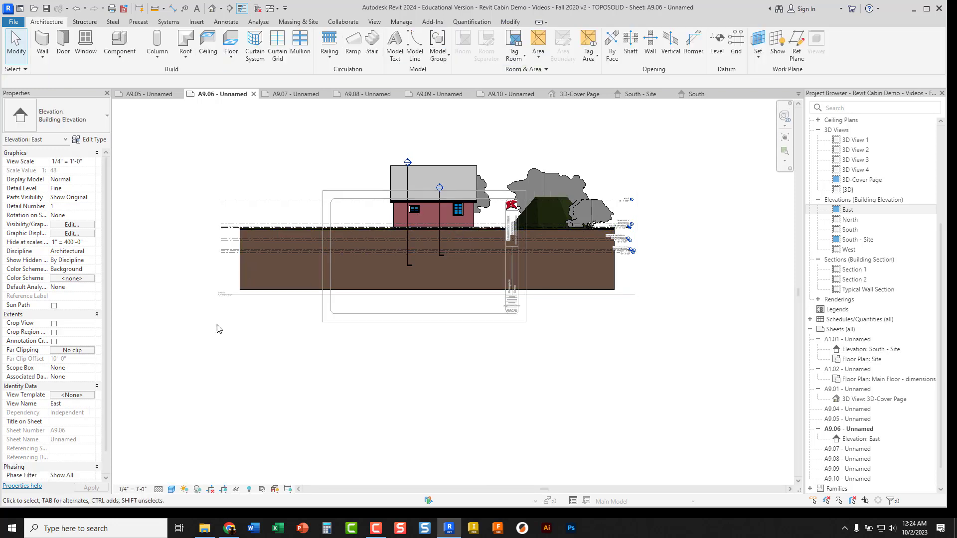
{"action": "left_click", "coordinate": [133, 489]}
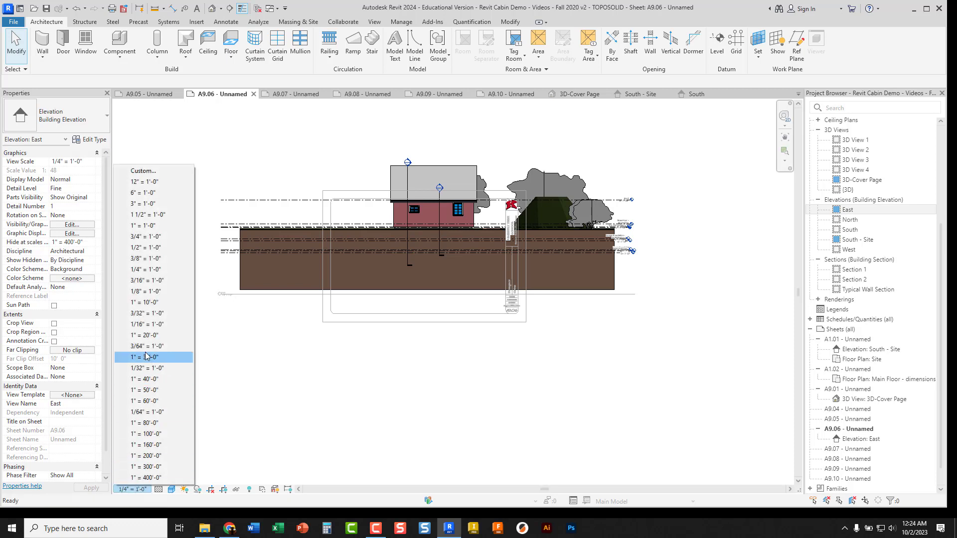
{"action": "left_click", "coordinate": [148, 280]}
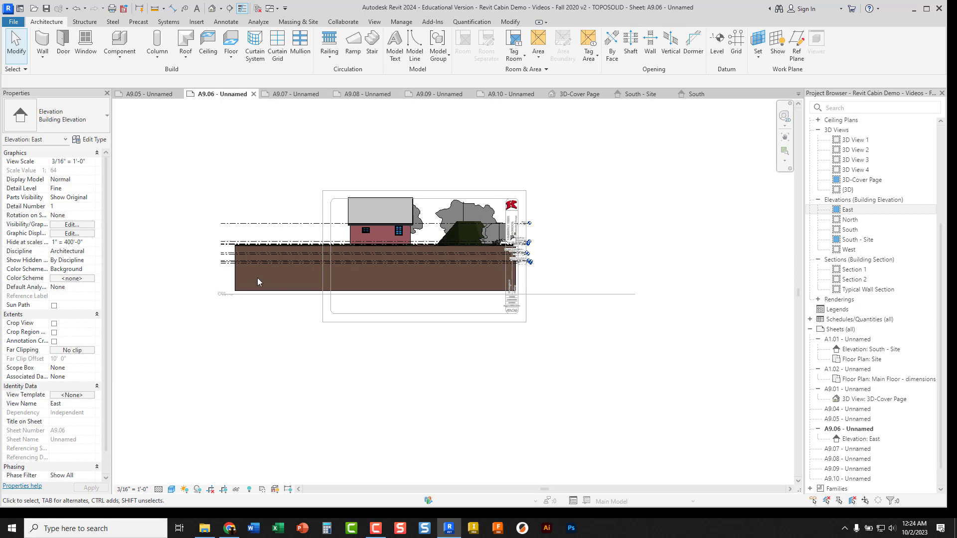
{"action": "scroll", "coordinate": [258, 279], "scroll_direction": "up", "scroll_amount": 2}
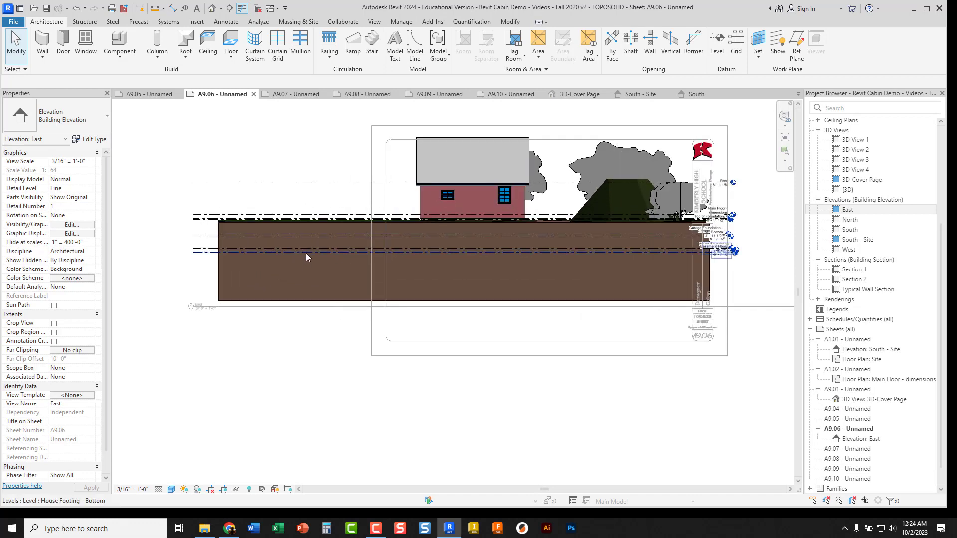
Hide the toposolid category in the activated East elevation view
{"action": "left_click", "coordinate": [218, 273]}
{"action": "right_click", "coordinate": [220, 271]}
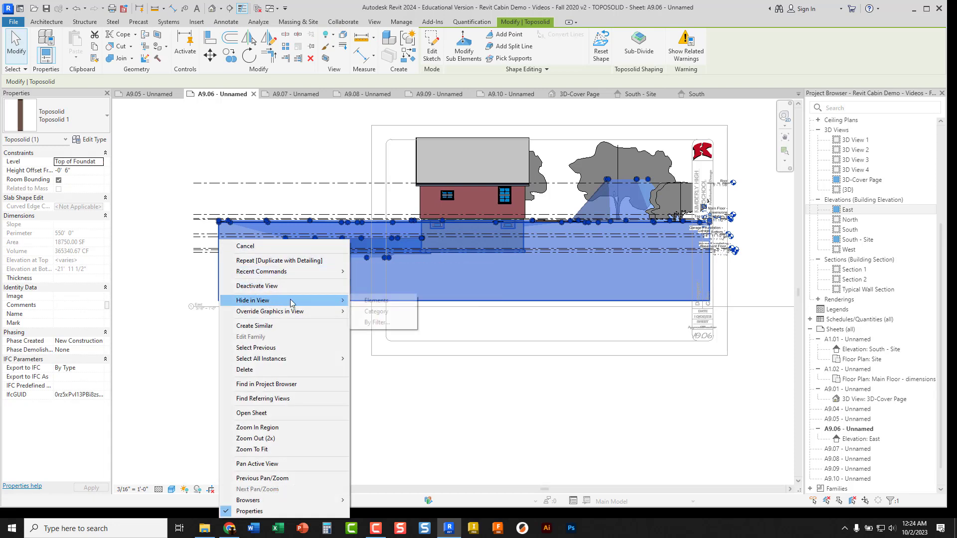
{"action": "mouse_move", "coordinate": [299, 301]}
{"action": "left_click", "coordinate": [364, 302]}
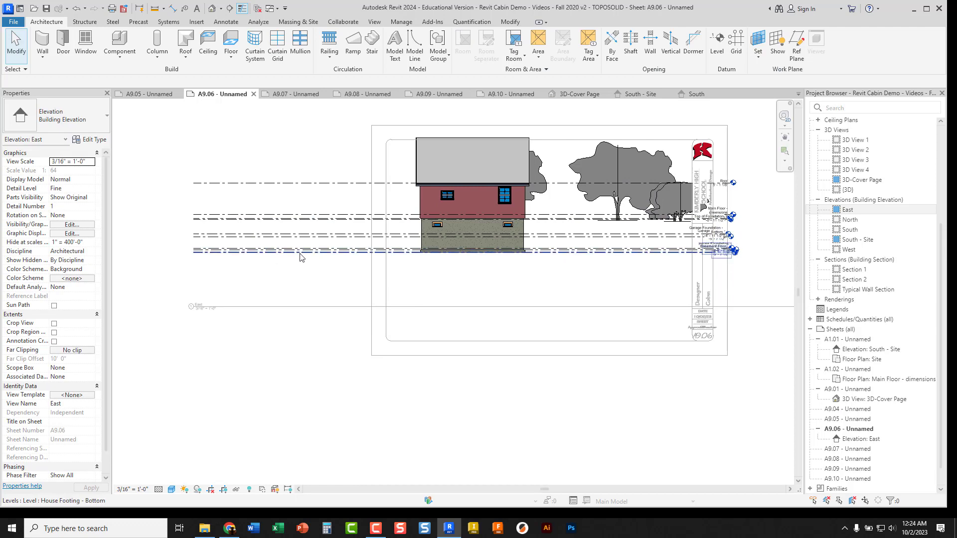
Hide the whole planting category in the East elevation so no trees show beside the cabin
{"action": "scroll", "coordinate": [298, 258], "scroll_direction": "up", "scroll_amount": 3}
{"action": "scroll", "coordinate": [371, 259], "scroll_direction": "down", "scroll_amount": 4}
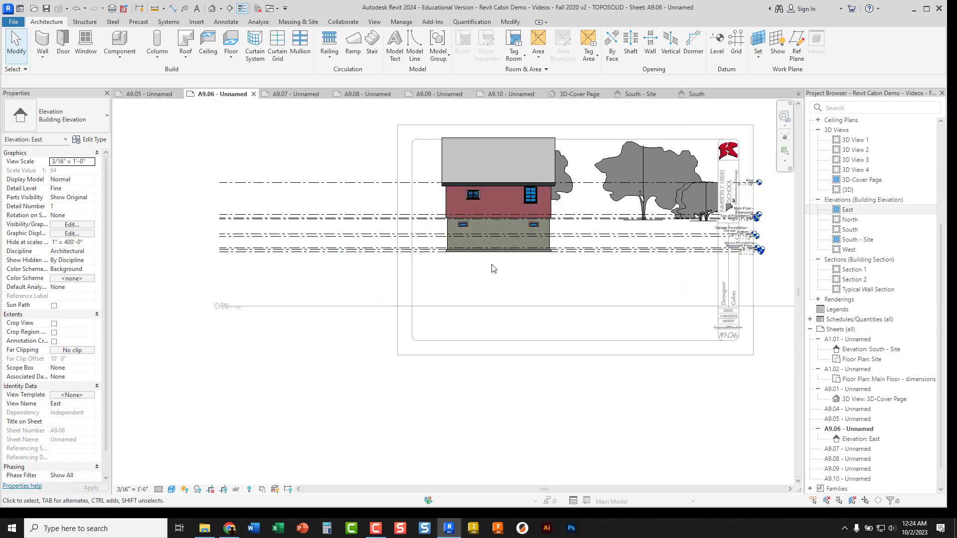
{"action": "middle_click_drag", "start_coordinate": [492, 267], "coordinate": [331, 271]}
{"action": "right_click", "coordinate": [447, 165]}
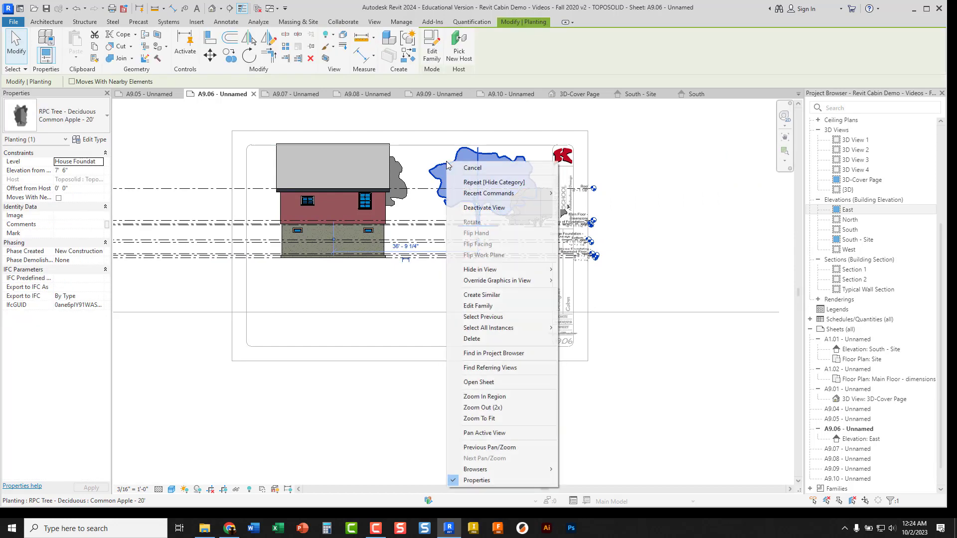
{"action": "mouse_move", "coordinate": [557, 269]}
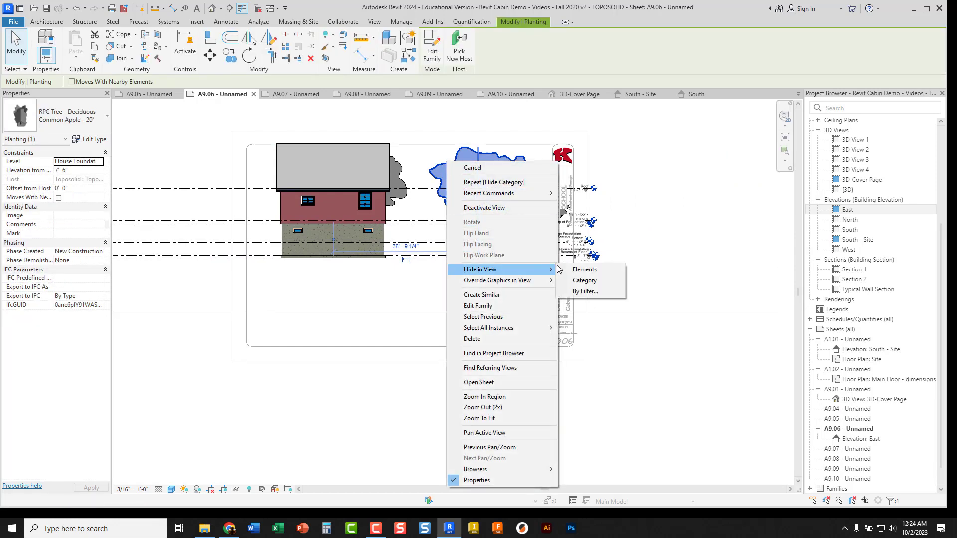
{"action": "left_click", "coordinate": [583, 280]}
Hide the five lowest level lines, those crossing the foundation wall and footing, as elements in the East elevation
{"action": "middle_click_drag", "start_coordinate": [343, 232], "coordinate": [502, 223]}
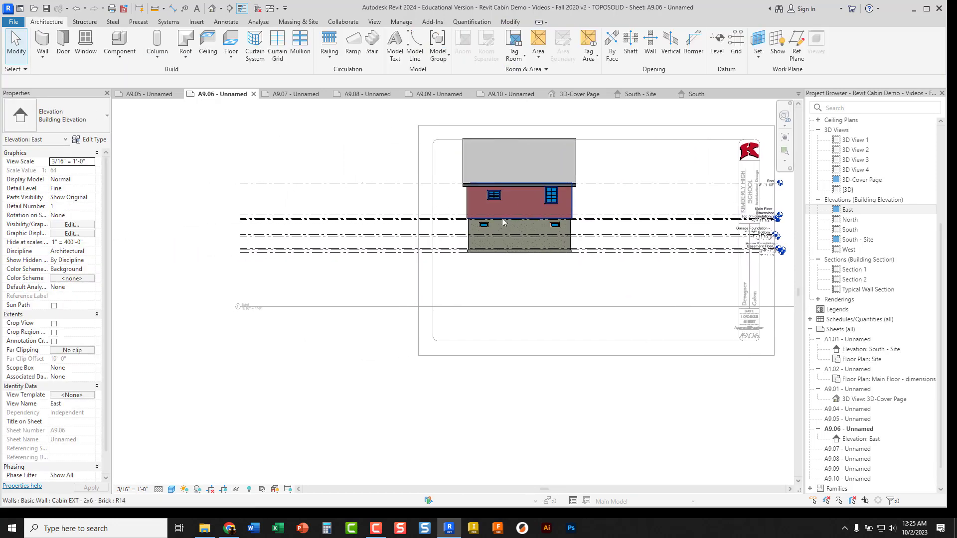
{"action": "scroll", "coordinate": [461, 267], "scroll_direction": "up", "scroll_amount": 4}
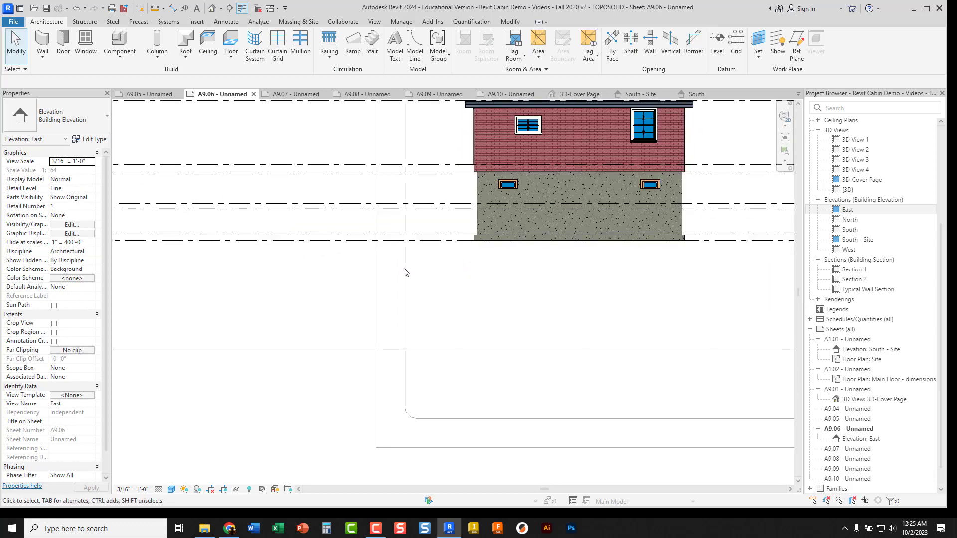
{"action": "scroll", "coordinate": [352, 275], "scroll_direction": "down", "scroll_amount": 3}
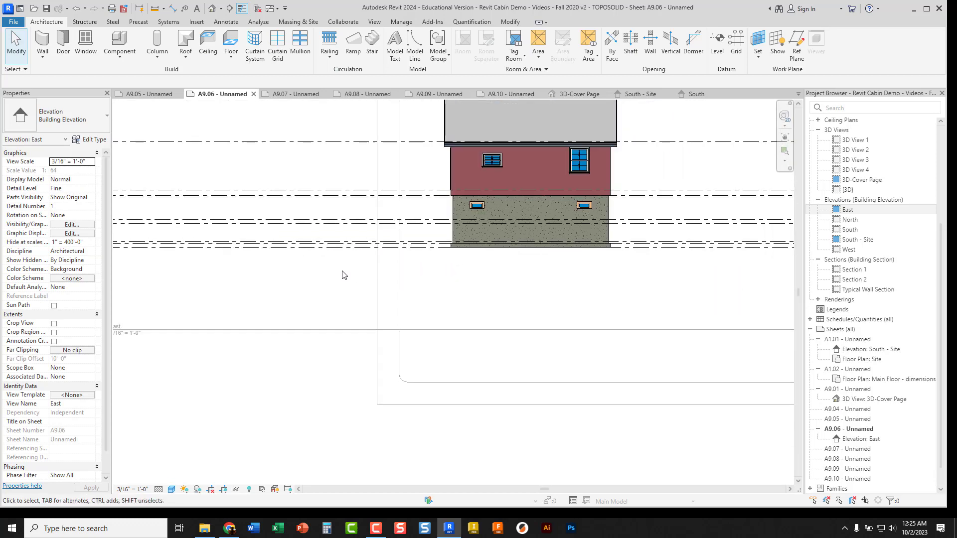
{"action": "middle_click_drag", "start_coordinate": [341, 274], "coordinate": [264, 279]}
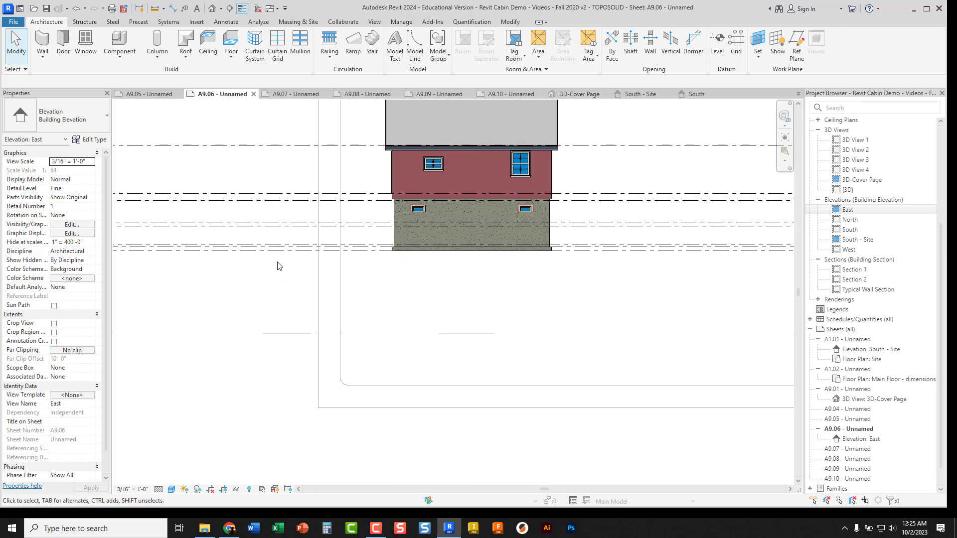
{"action": "left_click_drag", "start_coordinate": [284, 265], "coordinate": [251, 225]}
{"action": "right_click", "coordinate": [252, 224]}
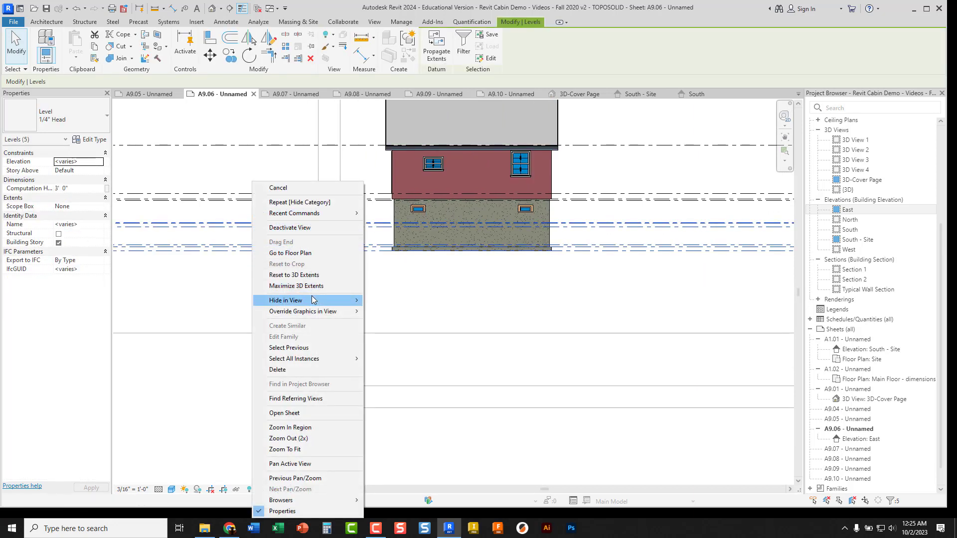
{"action": "mouse_move", "coordinate": [313, 300]}
{"action": "left_click", "coordinate": [375, 300]}
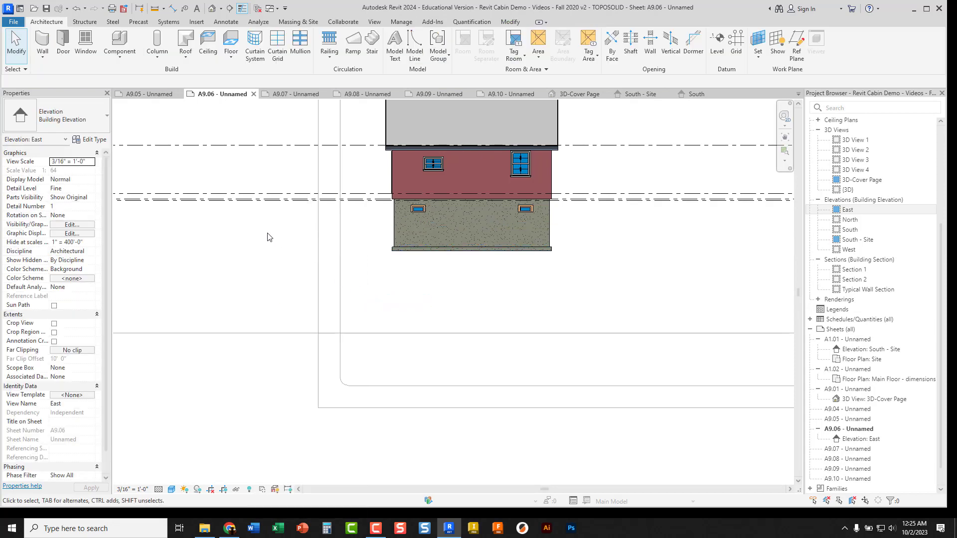
Hide the Top of Foundation level and the level line right beside it as elements in the East elevation
{"action": "scroll", "coordinate": [269, 238], "scroll_direction": "down", "scroll_amount": 4}
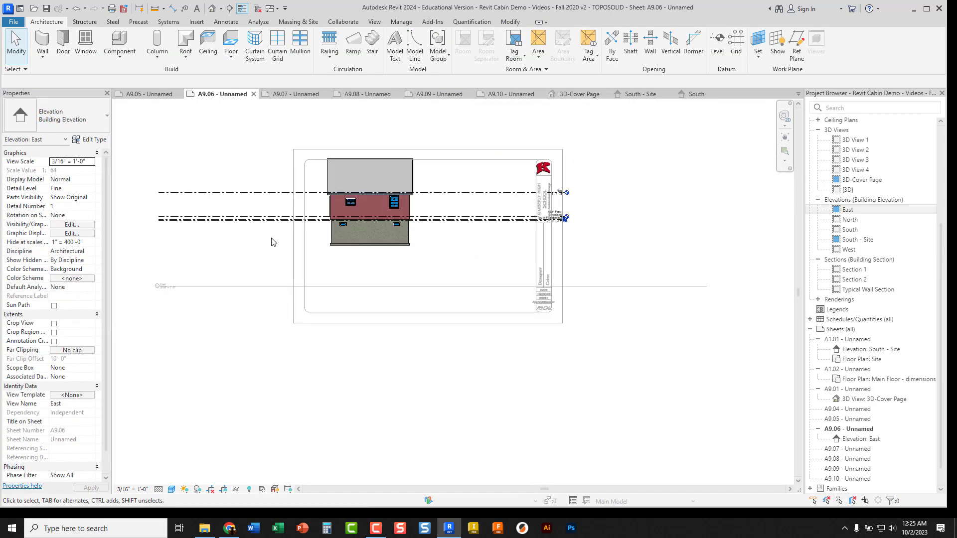
{"action": "scroll", "coordinate": [487, 243], "scroll_direction": "up", "scroll_amount": 5}
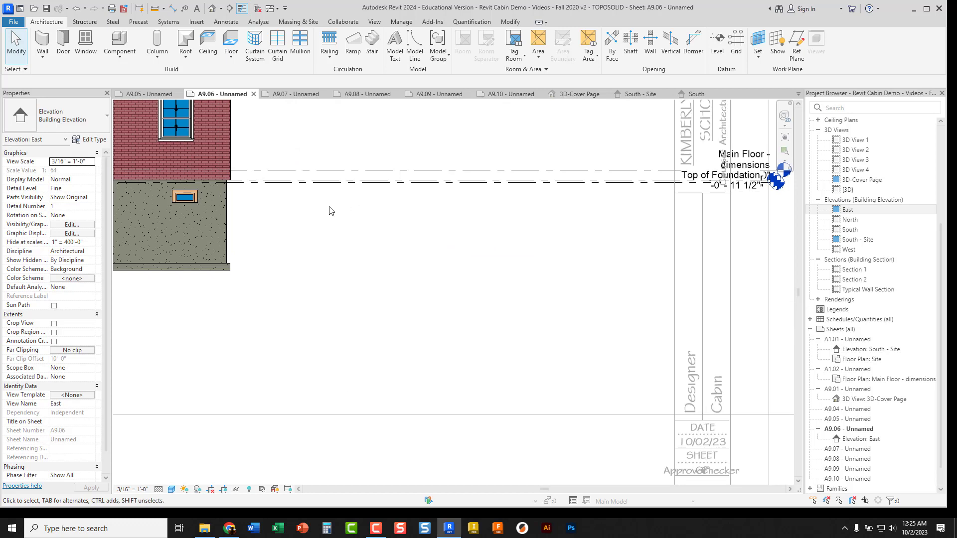
{"action": "middle_click_drag", "start_coordinate": [299, 220], "coordinate": [301, 268]}
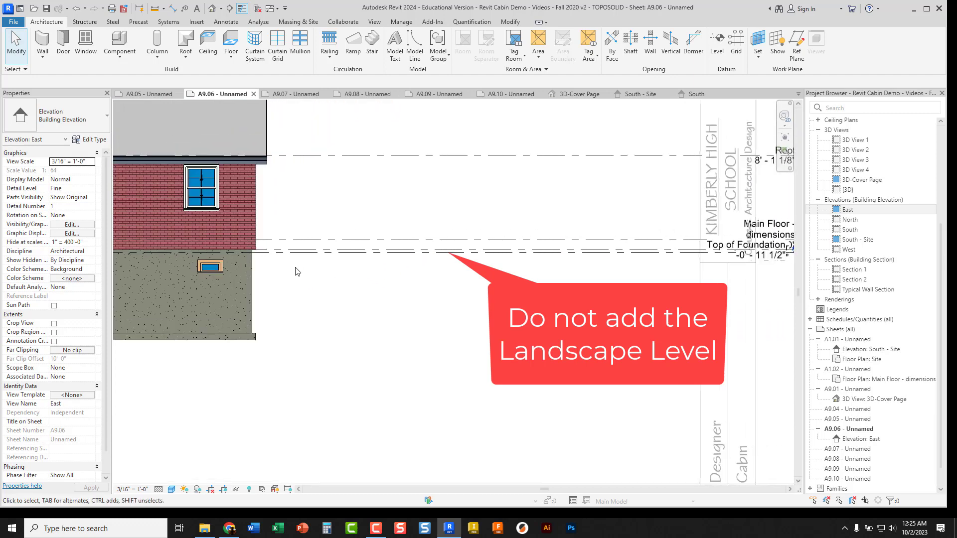
{"action": "middle_click_drag", "start_coordinate": [374, 280], "coordinate": [294, 269]}
{"action": "scroll", "coordinate": [300, 267], "scroll_direction": "up", "scroll_amount": 3}
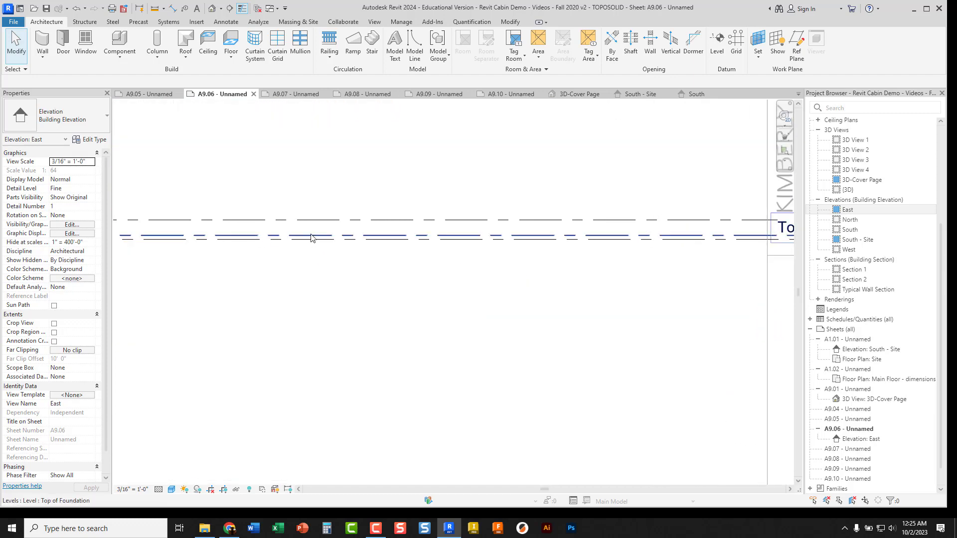
{"action": "scroll", "coordinate": [314, 241], "scroll_direction": "down", "scroll_amount": 2}
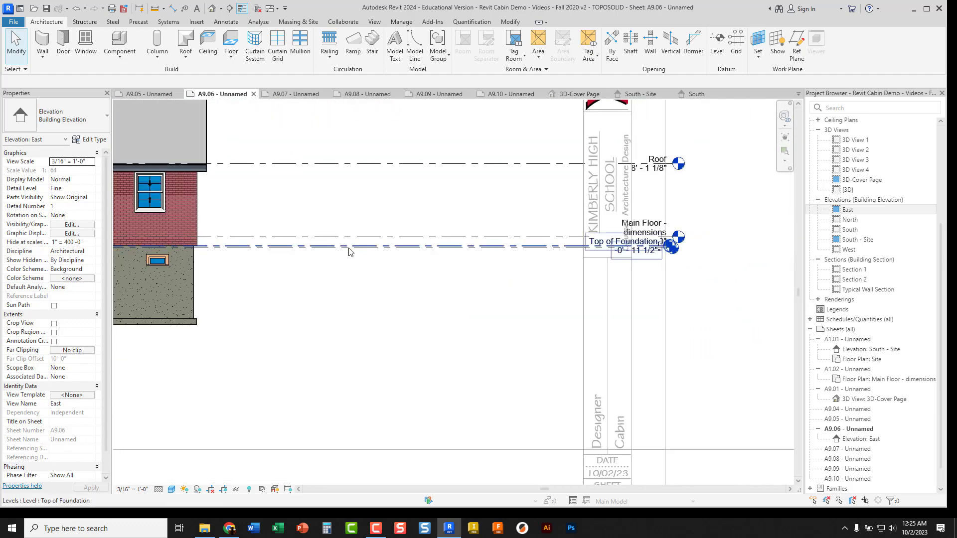
{"action": "left_click_drag", "start_coordinate": [329, 265], "coordinate": [299, 244]}
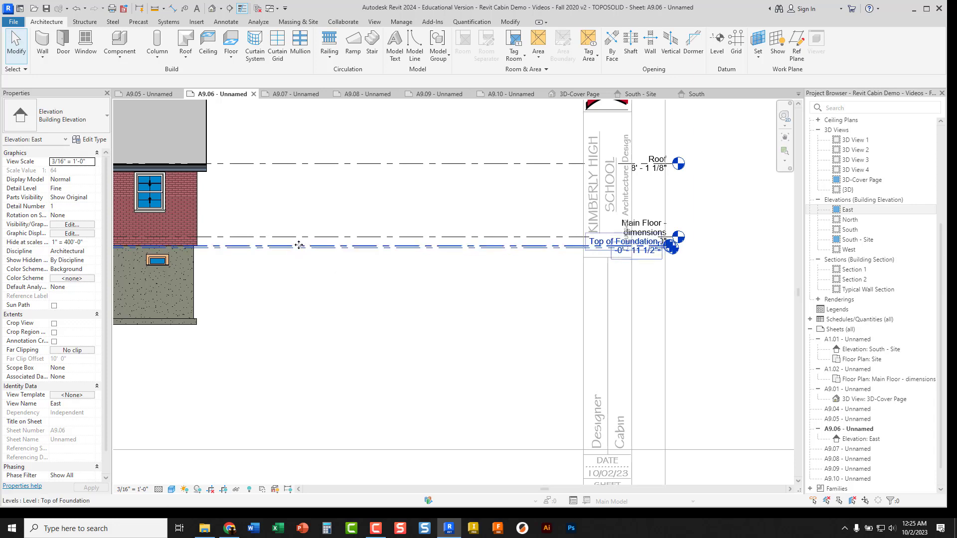
{"action": "right_click", "coordinate": [299, 245]}
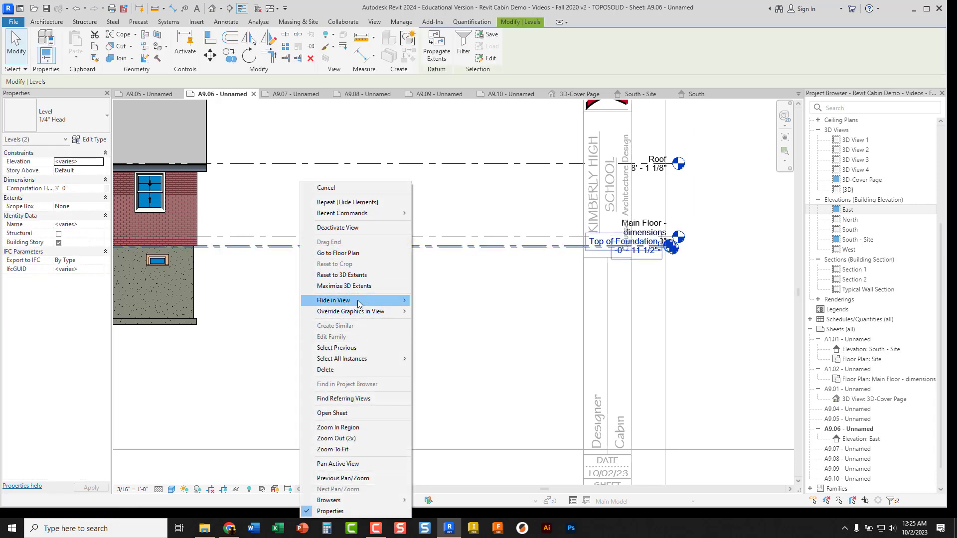
{"action": "left_click", "coordinate": [430, 301]}
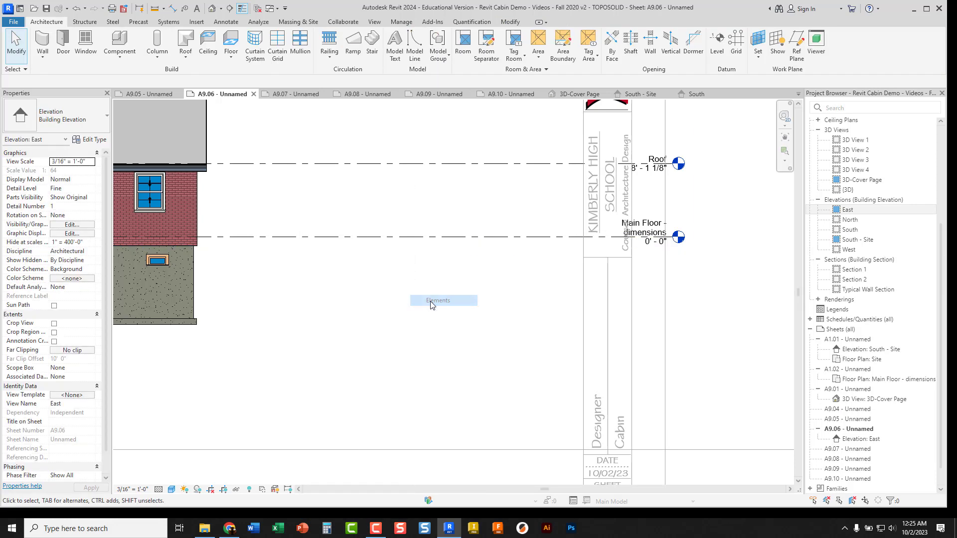
Shorten the Main Floor and Roof level lines so their heads sit just beside the cabin wall, clear of the title block
{"action": "left_click", "coordinate": [396, 238]}
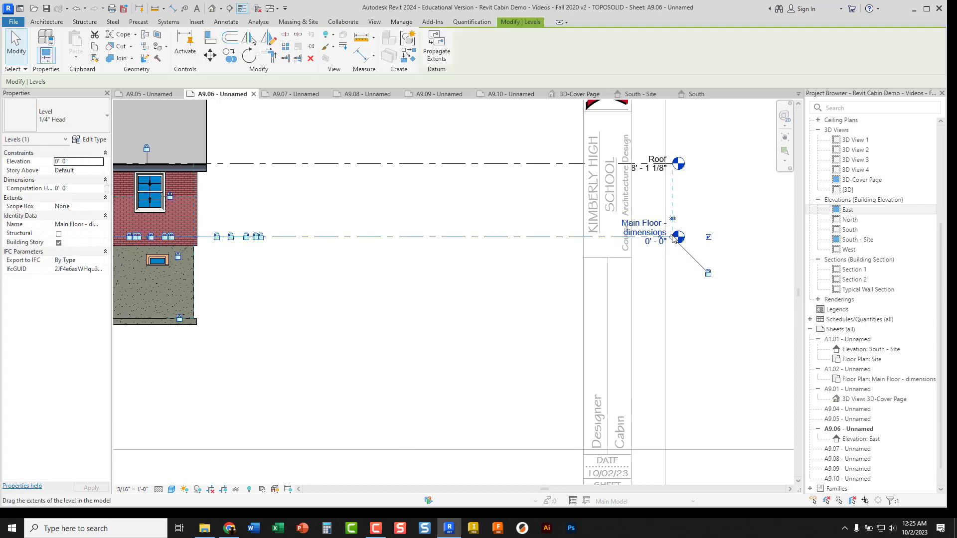
{"action": "left_click_drag", "start_coordinate": [671, 238], "coordinate": [289, 238]}
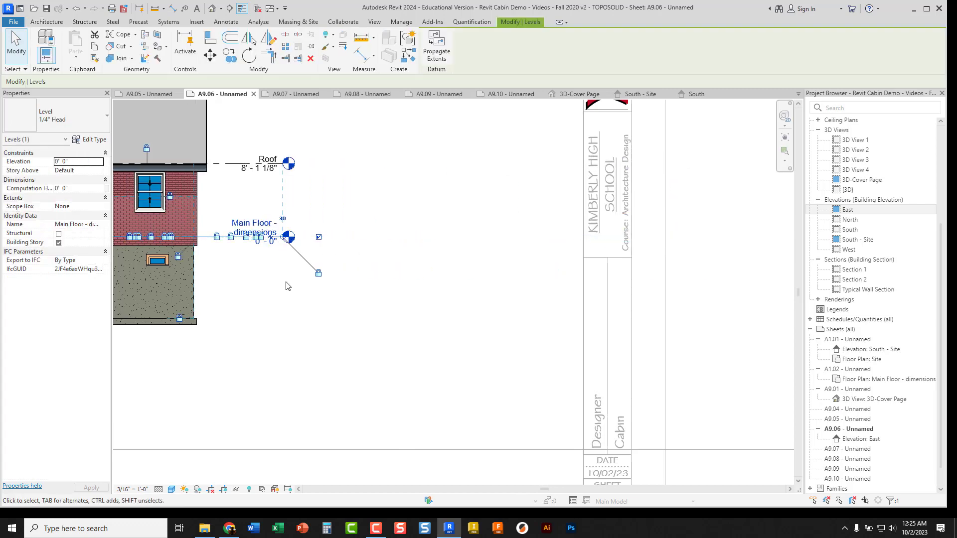
{"action": "left_click", "coordinate": [275, 288]}
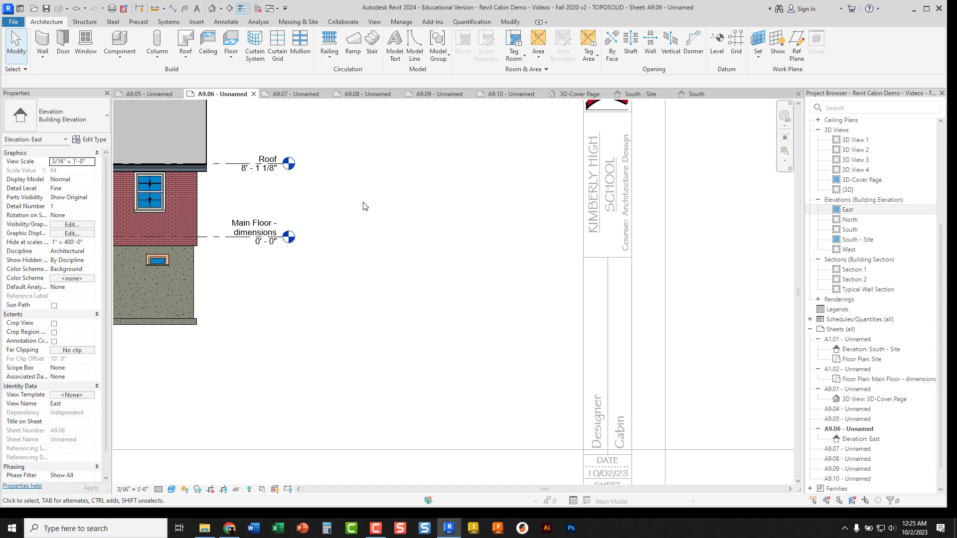
Turn on cropping with a visible crop region for the East elevation and raise its lower edge to just below the foundation windows
{"action": "scroll", "coordinate": [363, 206], "scroll_direction": "down", "scroll_amount": 3}
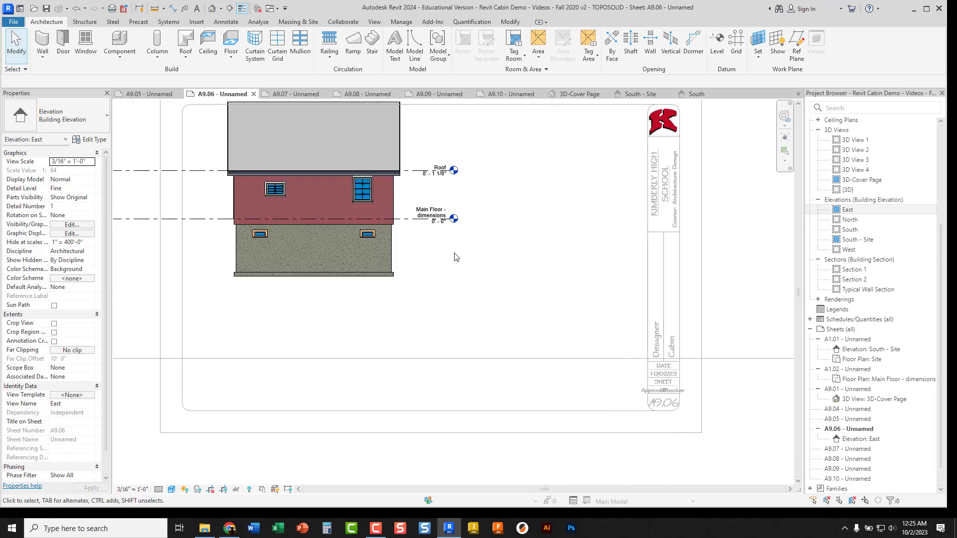
{"action": "scroll", "coordinate": [454, 257], "scroll_direction": "up", "scroll_amount": 1}
{"action": "middle_click_drag", "start_coordinate": [447, 251], "coordinate": [506, 234]}
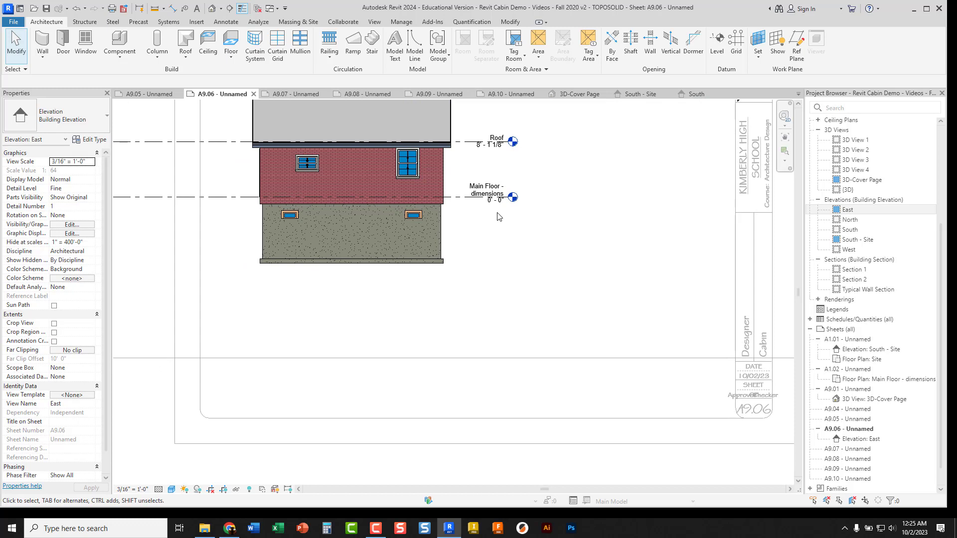
{"action": "middle_click_drag", "start_coordinate": [489, 237], "coordinate": [552, 300]}
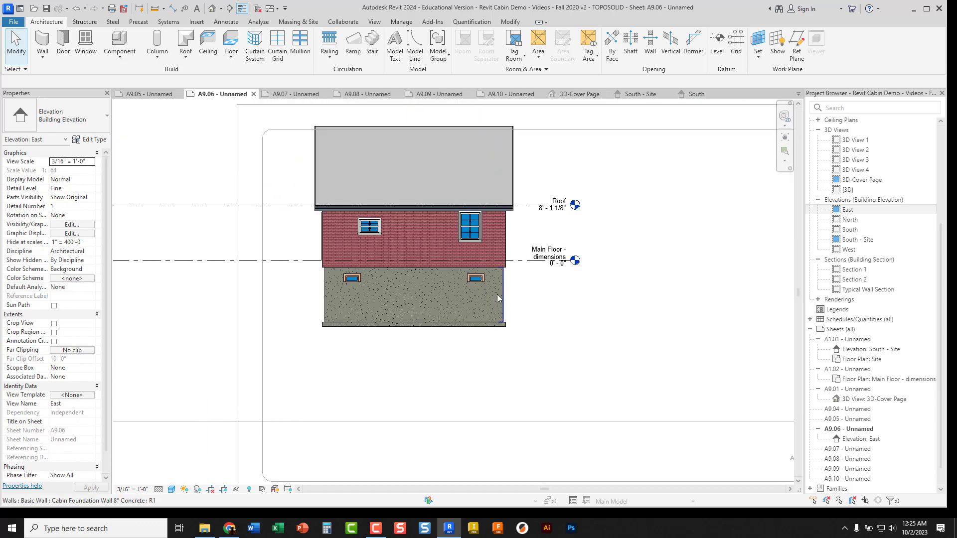
{"action": "scroll", "coordinate": [497, 293], "scroll_direction": "down", "scroll_amount": 1}
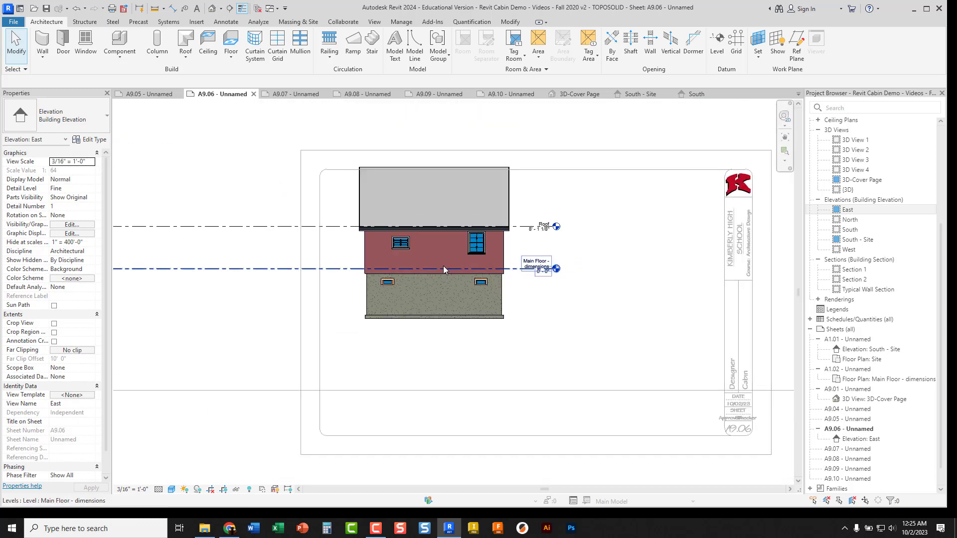
{"action": "middle_click_drag", "start_coordinate": [540, 305], "coordinate": [512, 261]}
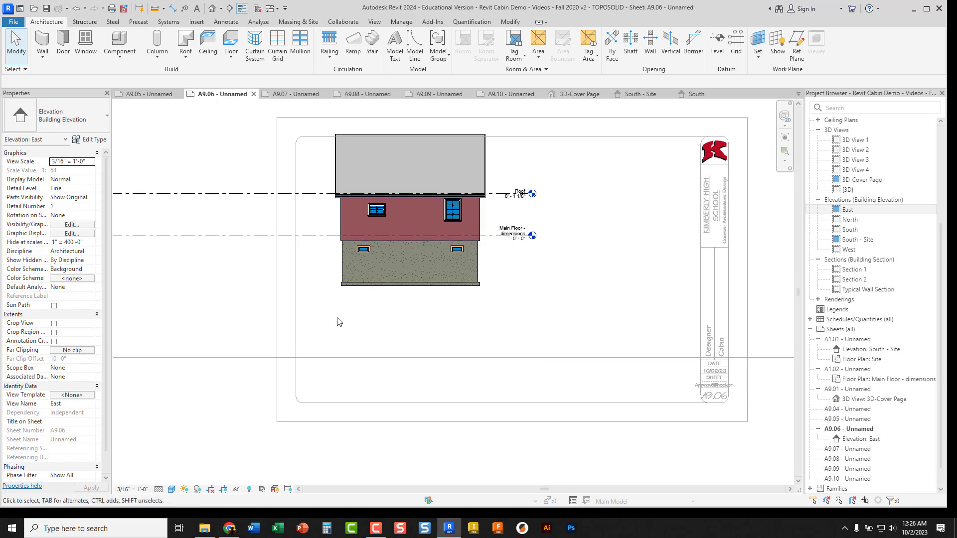
{"action": "left_click", "coordinate": [230, 490]}
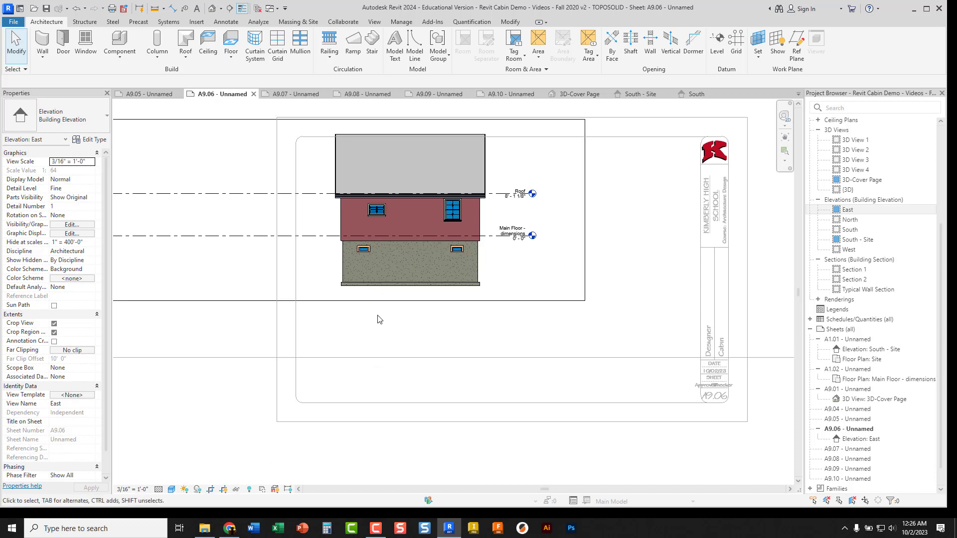
{"action": "left_click", "coordinate": [372, 300]}
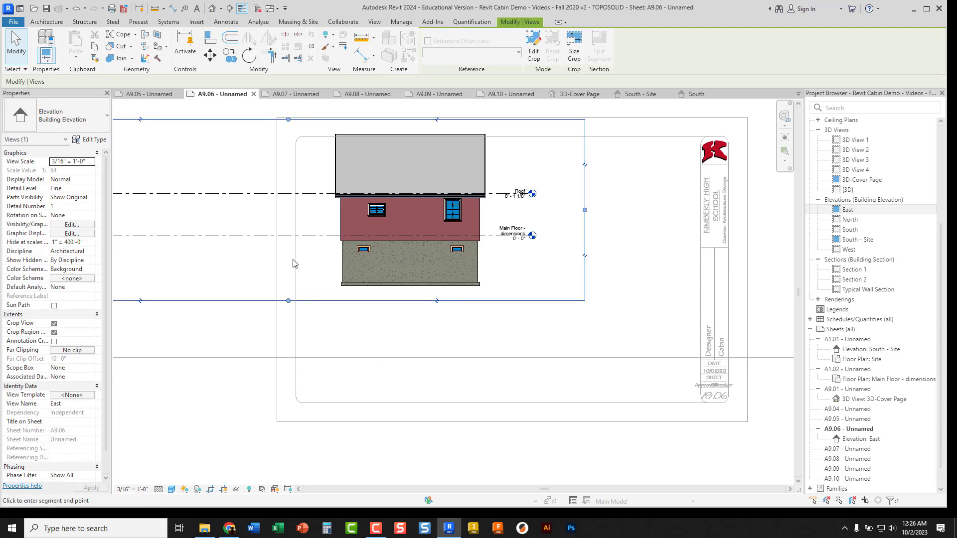
{"action": "left_click_drag", "start_coordinate": [293, 264], "coordinate": [291, 254]}
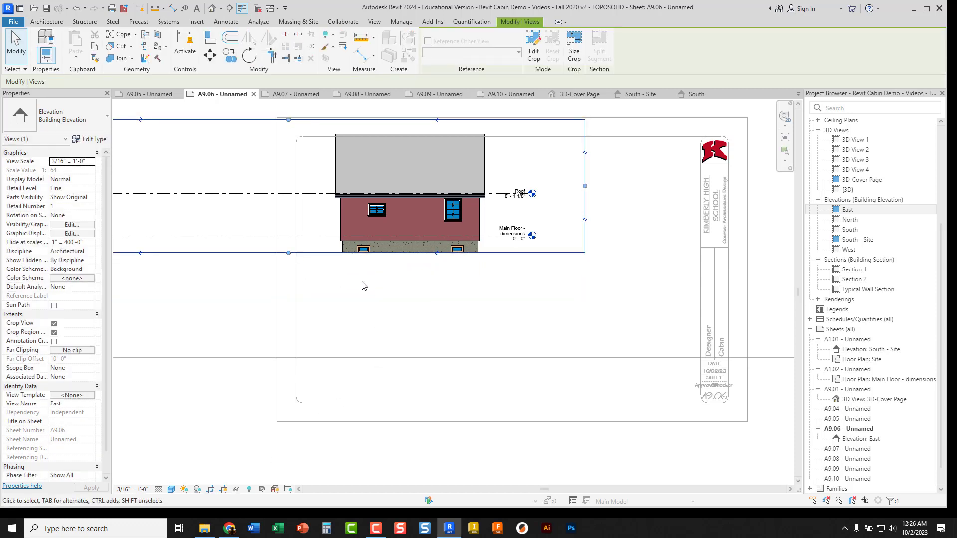
{"action": "scroll", "coordinate": [470, 303], "scroll_direction": "down", "scroll_amount": 2}
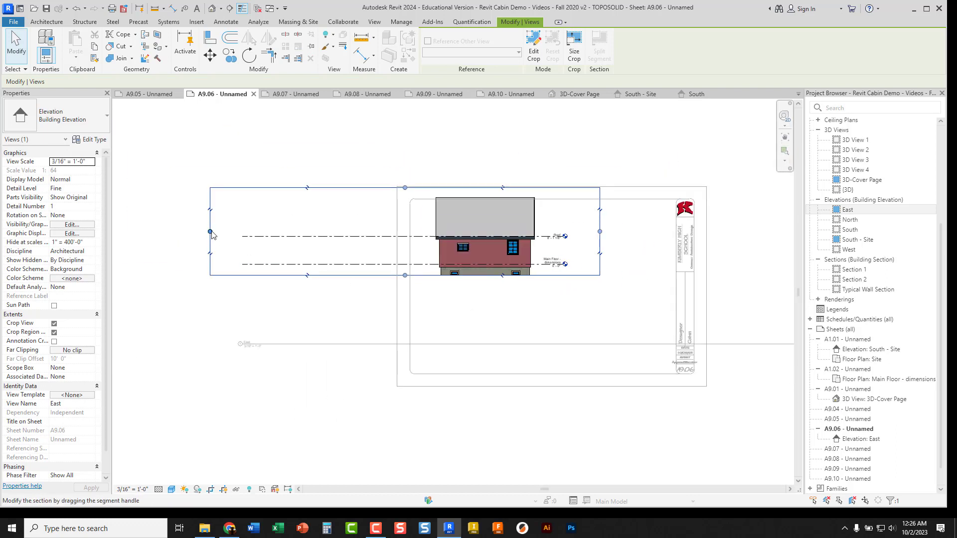
Pull both side edges of the crop region in close around the cabin and level heads, and deactivate the view
{"action": "left_click", "coordinate": [211, 232]}
{"action": "left_click_drag", "start_coordinate": [415, 236], "coordinate": [423, 232]}
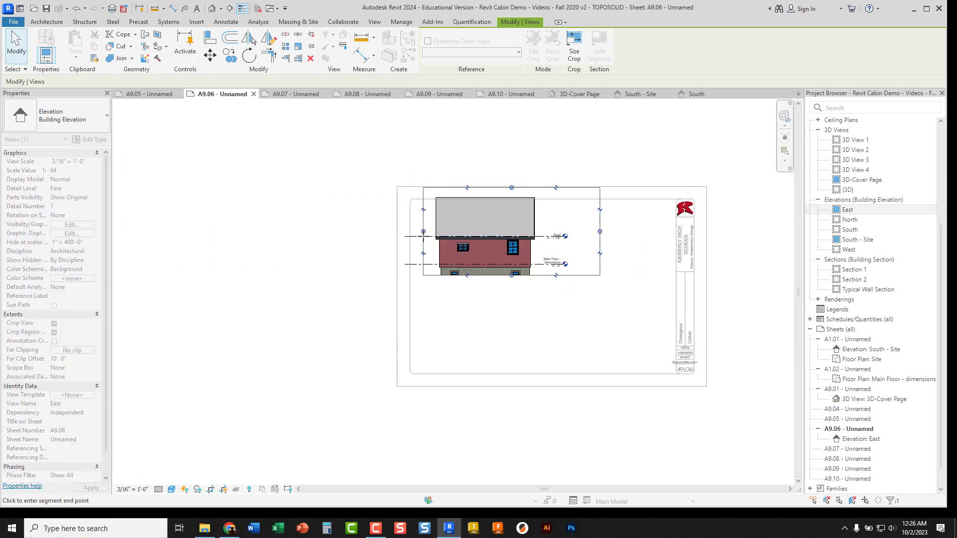
{"action": "left_click", "coordinate": [602, 234]}
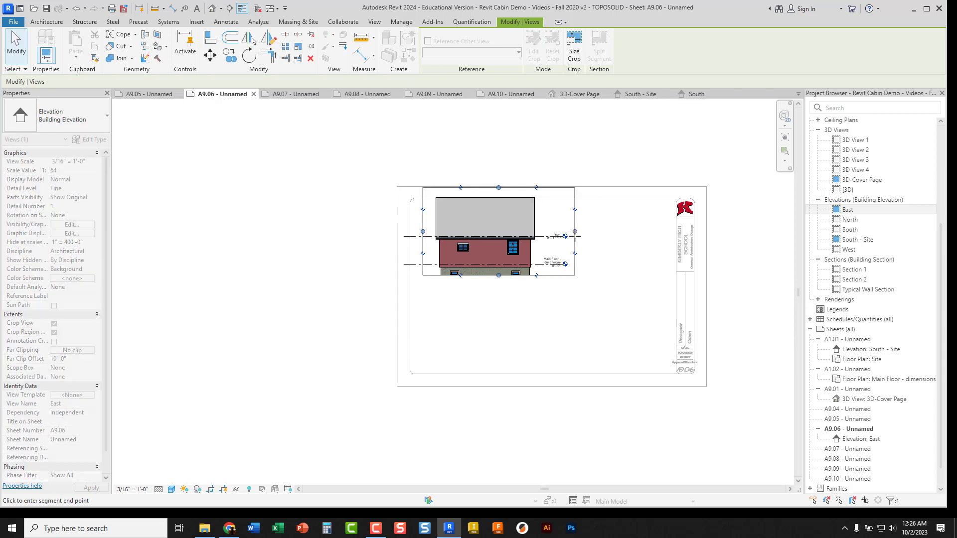
{"action": "left_click", "coordinate": [577, 234]}
{"action": "left_click", "coordinate": [399, 168]}
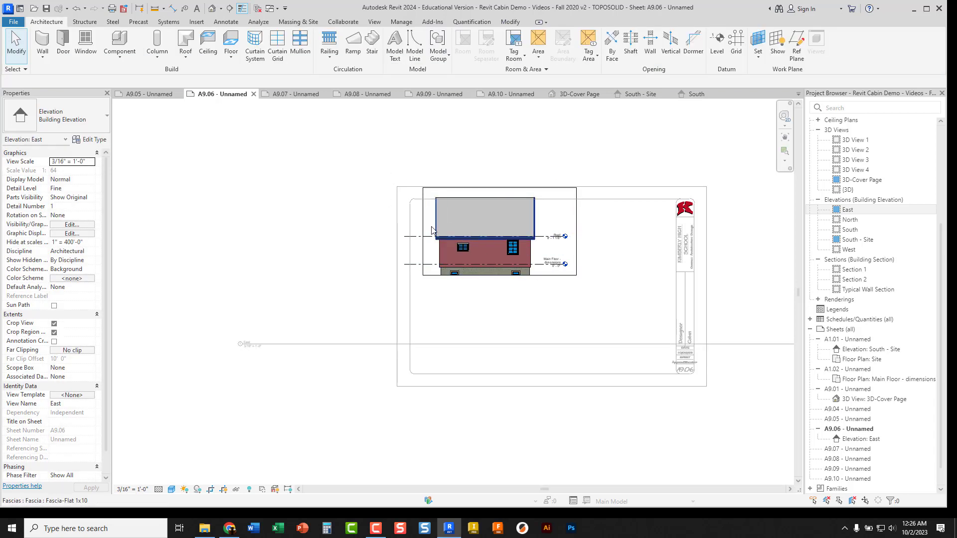
{"action": "double_click", "coordinate": [374, 213]}
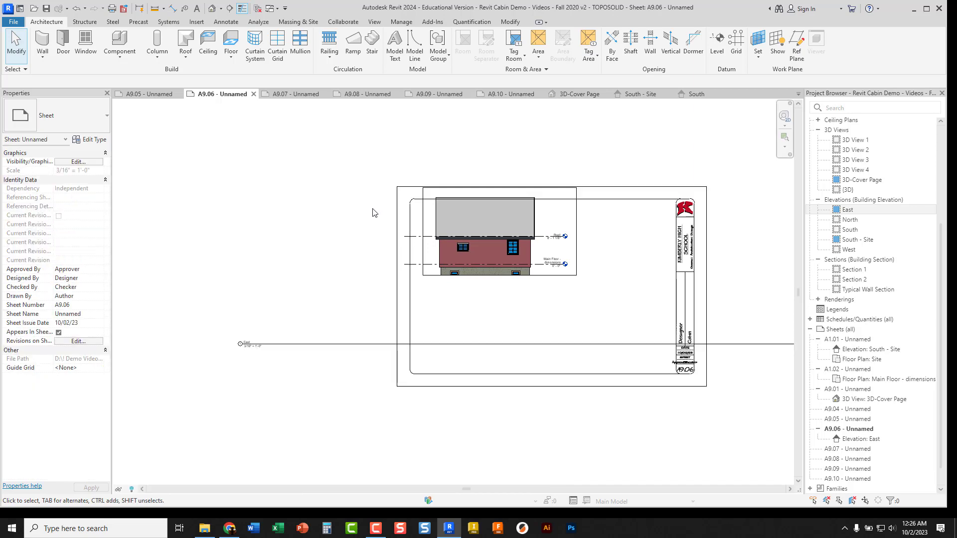
Activate the East elevation on the sheet, hide its crop region boundary, and deactivate the view
{"action": "left_click", "coordinate": [433, 253]}
{"action": "double_click", "coordinate": [431, 253]}
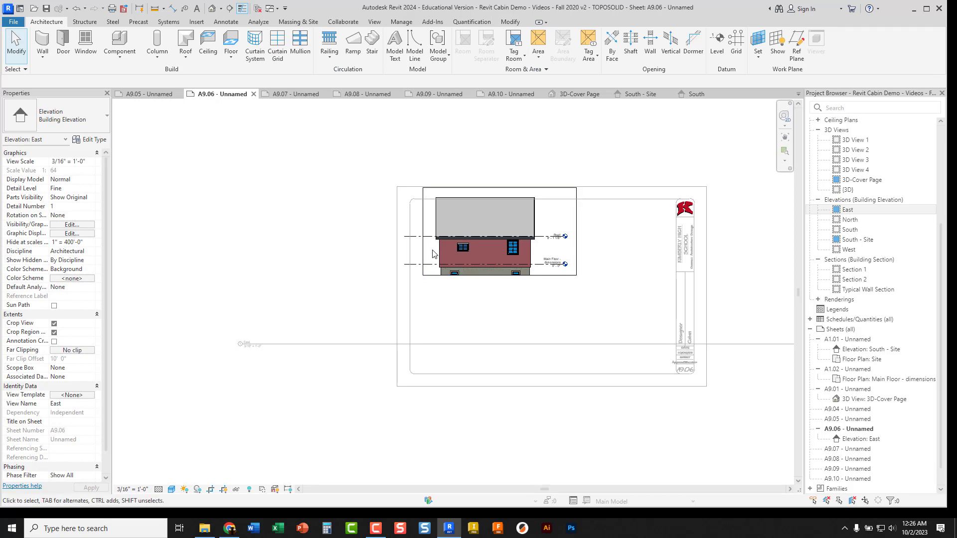
{"action": "left_click", "coordinate": [235, 490]}
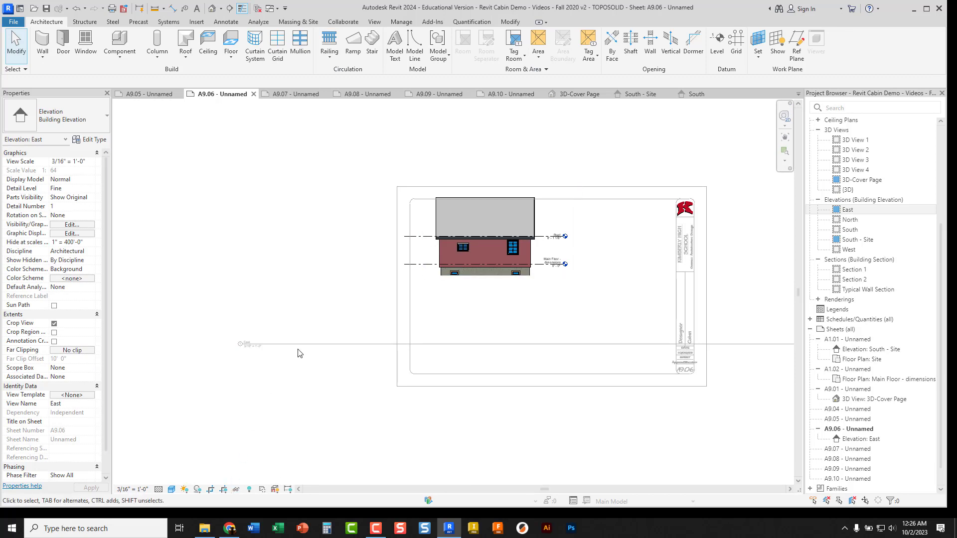
{"action": "double_click", "coordinate": [347, 224]}
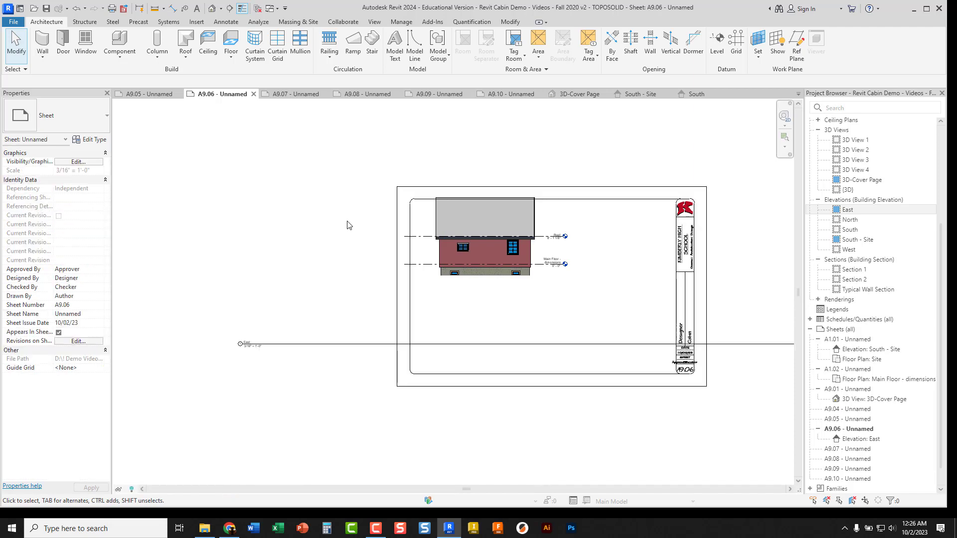
Reposition the East elevation viewport in the upper middle of sheet A9.06, with the roof just inside the border
{"action": "left_click_drag", "start_coordinate": [528, 276], "coordinate": [580, 294]}
{"action": "middle_click_drag", "start_coordinate": [547, 327], "coordinate": [465, 300]}
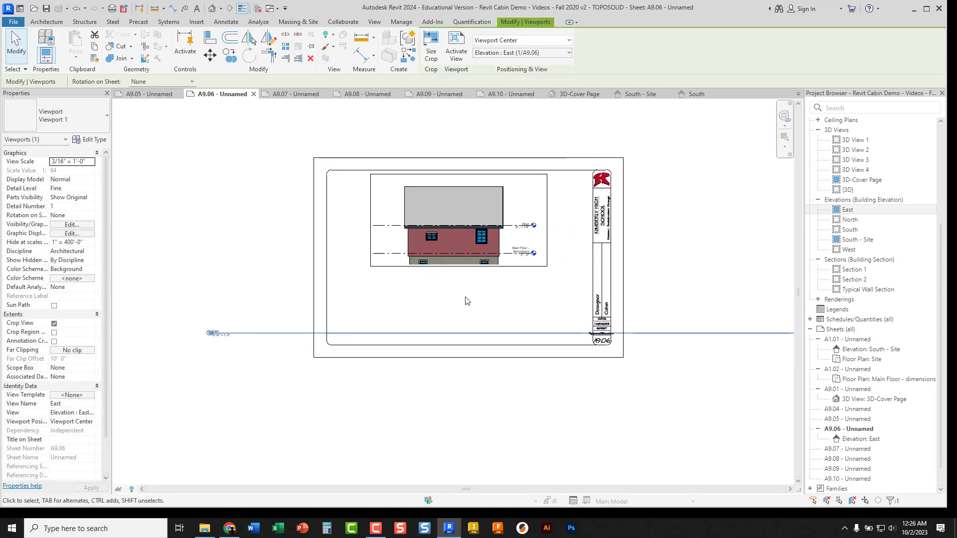
{"action": "key", "text": "Up"}
{"action": "key", "text": "Up"}
{"action": "key", "text": "Up"}
{"action": "key", "text": "Up"}
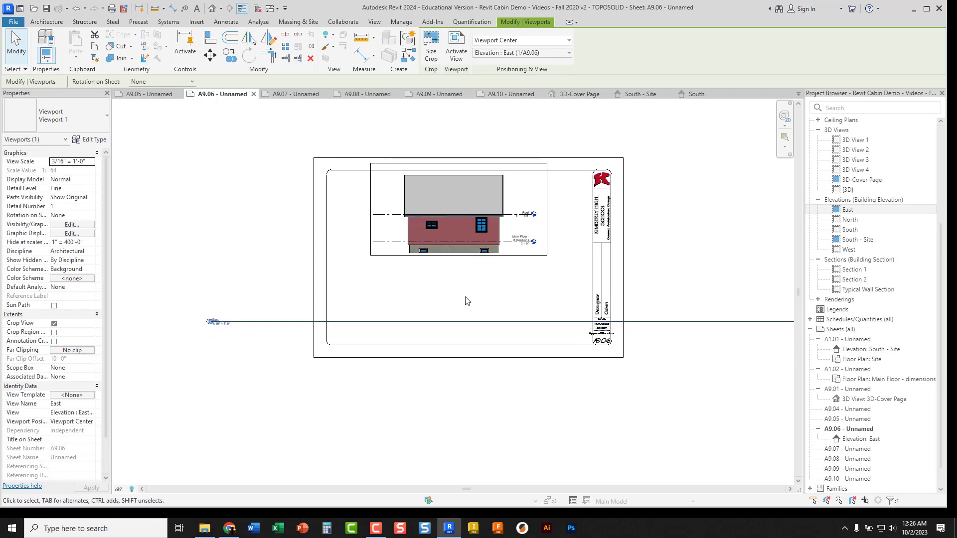
{"action": "key", "text": "Right"}
{"action": "key", "text": "Right"}
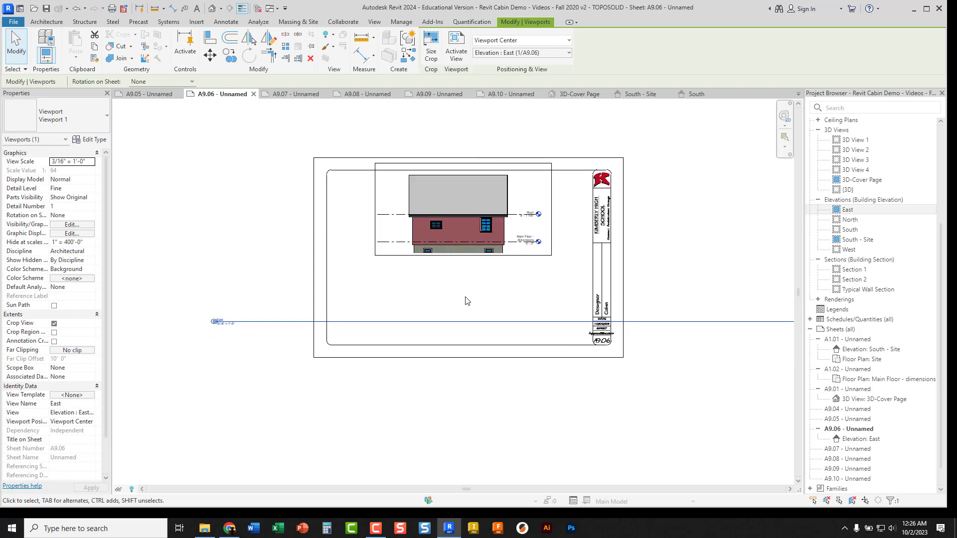
{"action": "left_click", "coordinate": [230, 233]}
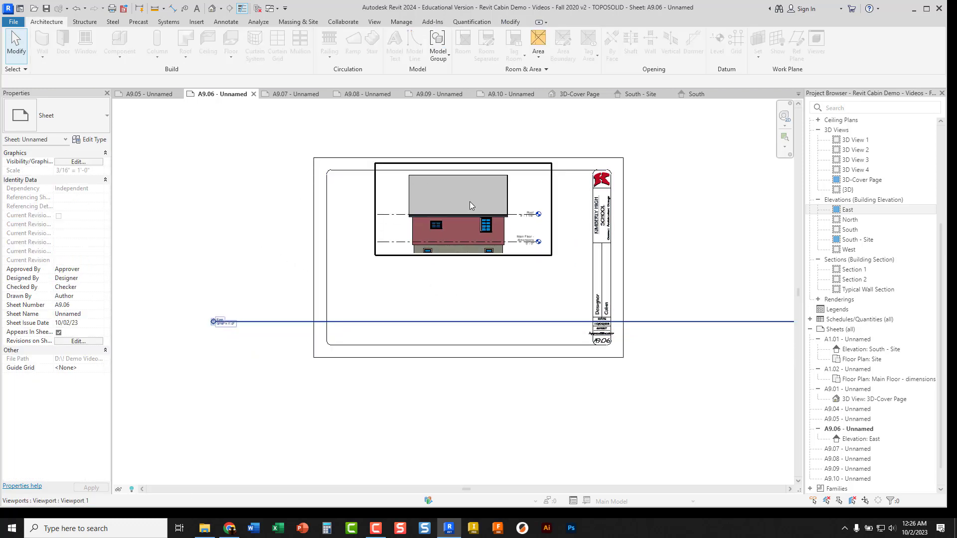
Move the East view title up so it sits just beneath the elevation's lower corner near the foundation
{"action": "left_click", "coordinate": [268, 321]}
{"action": "left_click_drag", "start_coordinate": [272, 321], "coordinate": [440, 259]}
{"action": "left_click", "coordinate": [379, 280]}
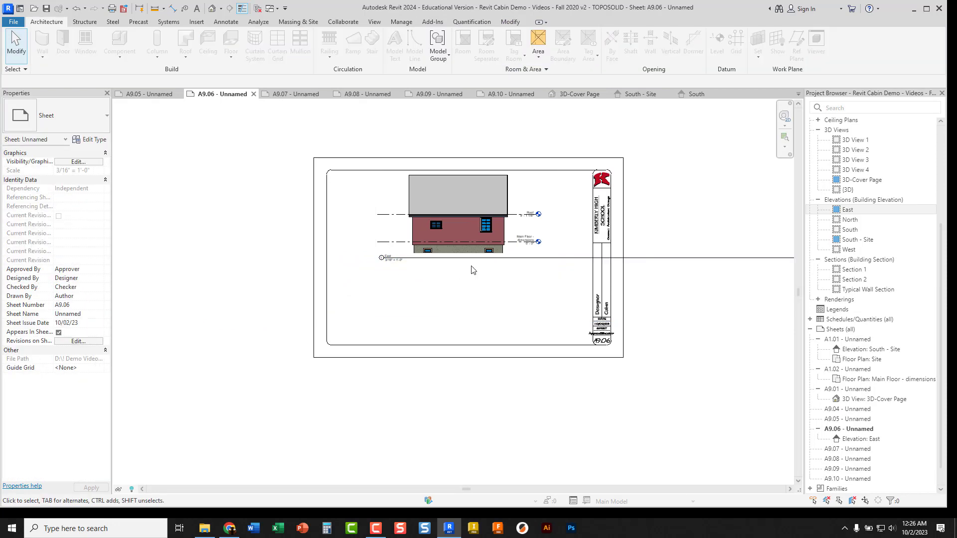
Shorten the East view title line so it spans only a little past the title text, clear of the title block
{"action": "left_click", "coordinate": [465, 232]}
{"action": "middle_click_drag", "start_coordinate": [462, 238], "coordinate": [279, 215]}
{"action": "scroll", "coordinate": [275, 221], "scroll_direction": "down", "scroll_amount": 2}
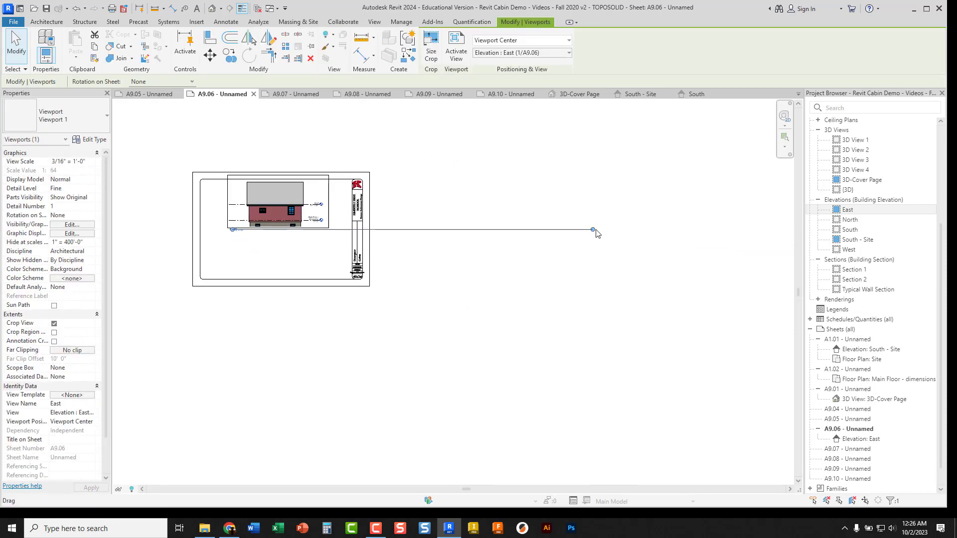
{"action": "left_click_drag", "start_coordinate": [594, 230], "coordinate": [254, 239]}
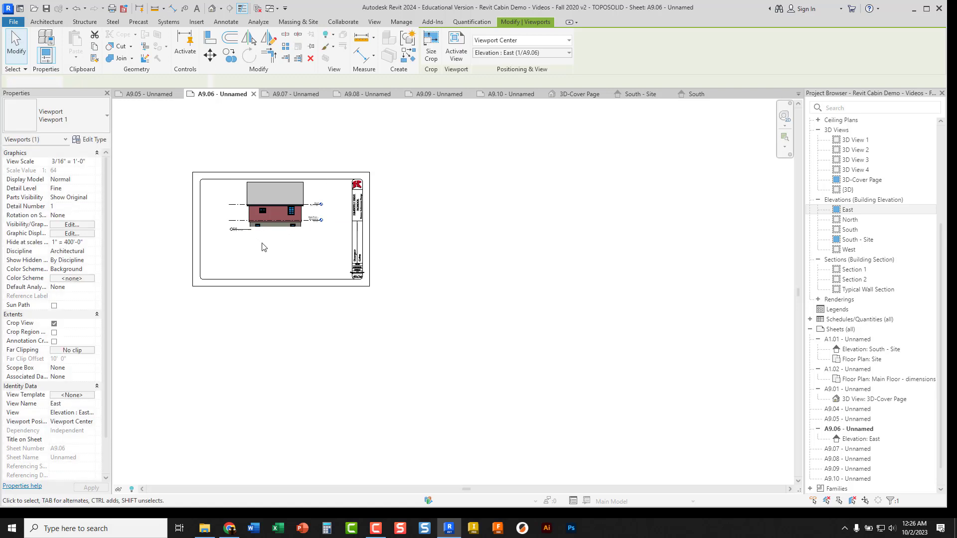
{"action": "left_click", "coordinate": [265, 246]}
{"action": "middle_click_drag", "start_coordinate": [501, 262], "coordinate": [565, 253]}
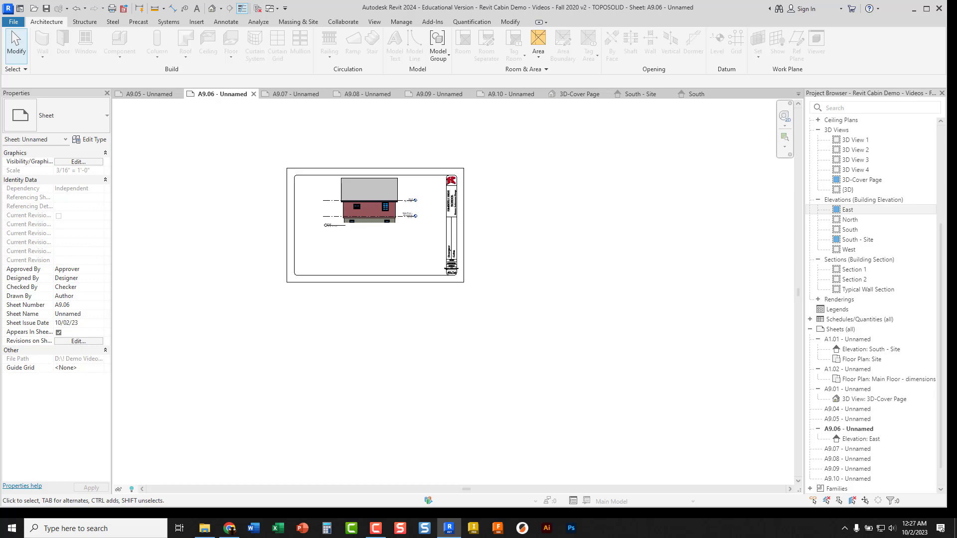
Switch to the tutorial PDF in the browser and examine the foundation plan, wall section and schedule sheets
{"action": "left_click_drag", "start_coordinate": [956, 73], "coordinate": [142, 0]}
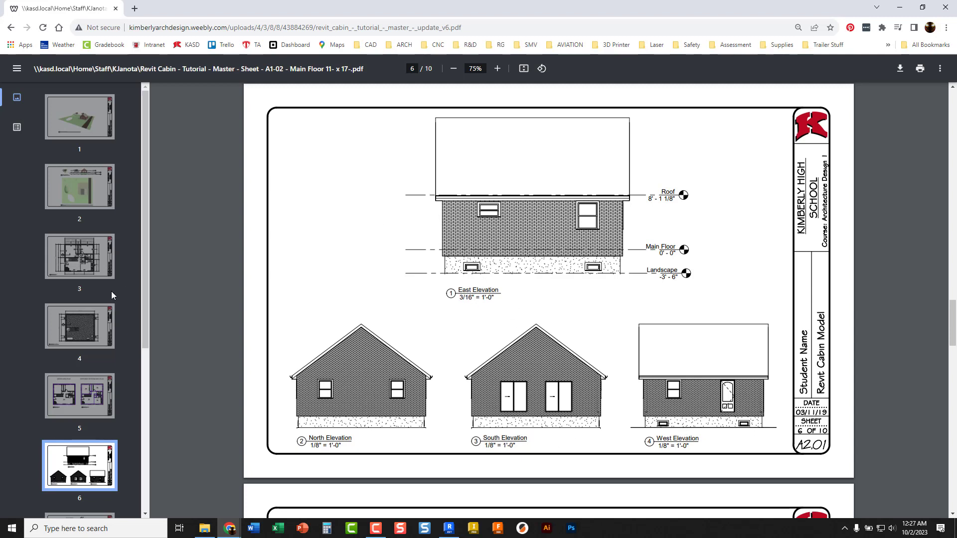
{"action": "scroll", "coordinate": [74, 272], "scroll_direction": "down", "scroll_amount": 1}
{"action": "left_click", "coordinate": [76, 273]}
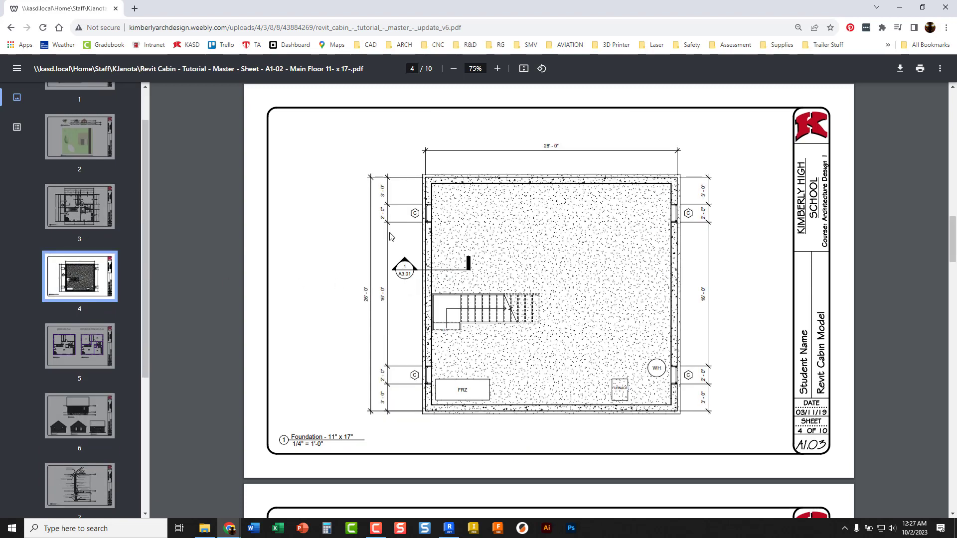
{"action": "scroll", "coordinate": [88, 337], "scroll_direction": "down", "scroll_amount": 3}
{"action": "left_click", "coordinate": [86, 331]}
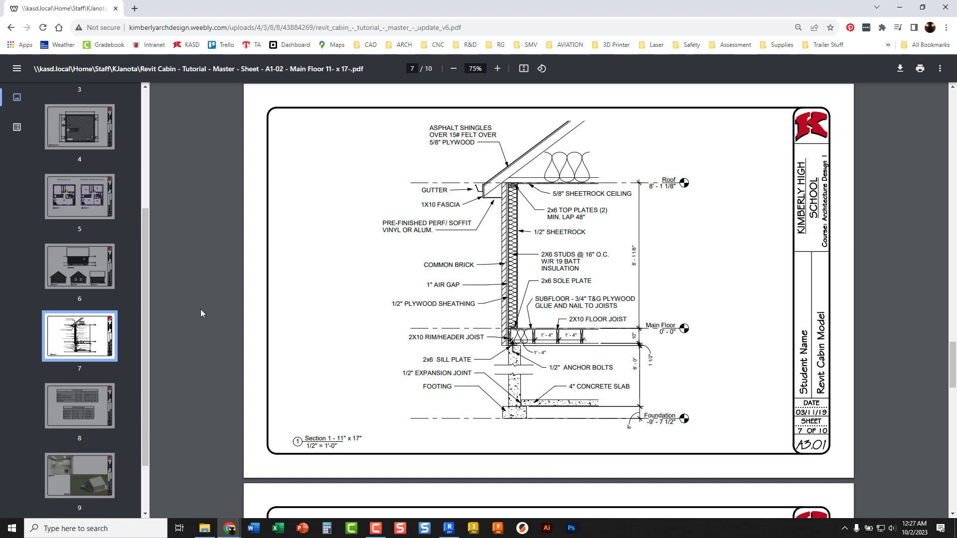
{"action": "scroll", "coordinate": [58, 390], "scroll_direction": "down", "scroll_amount": 1}
{"action": "left_click", "coordinate": [76, 362]}
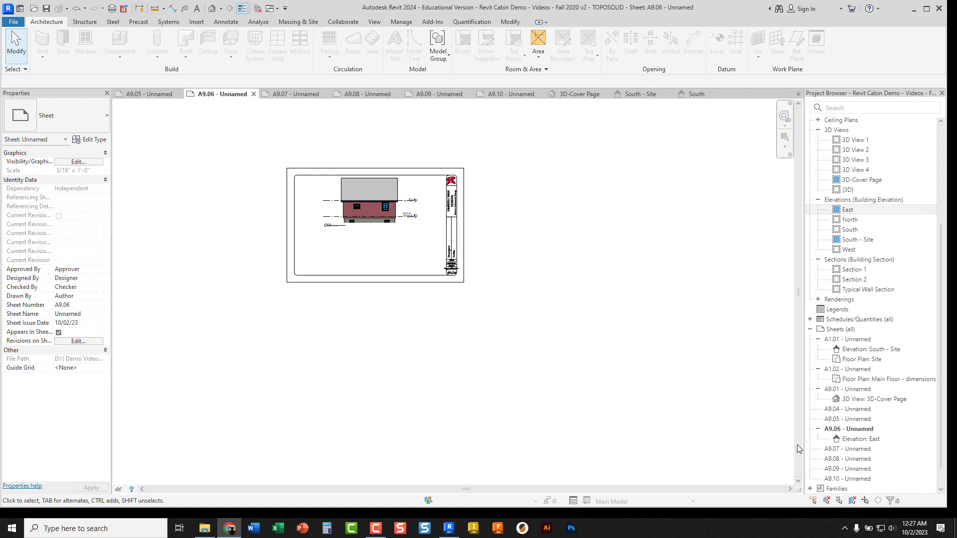
Switch back to Revit, open sheet A9.08 and place the Door Schedule in its upper middle area
{"action": "double_click", "coordinate": [850, 459]}
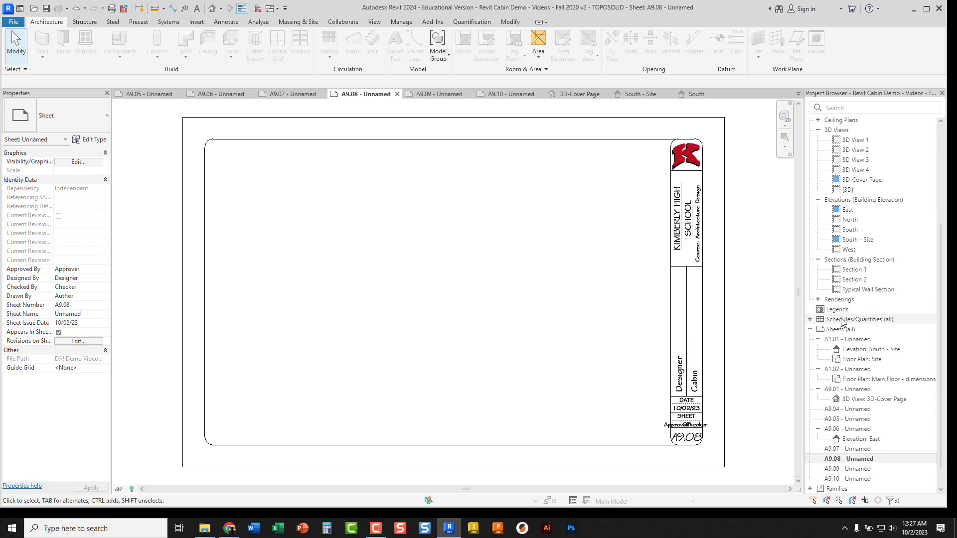
{"action": "left_click", "coordinate": [810, 319]}
{"action": "left_click", "coordinate": [845, 330]}
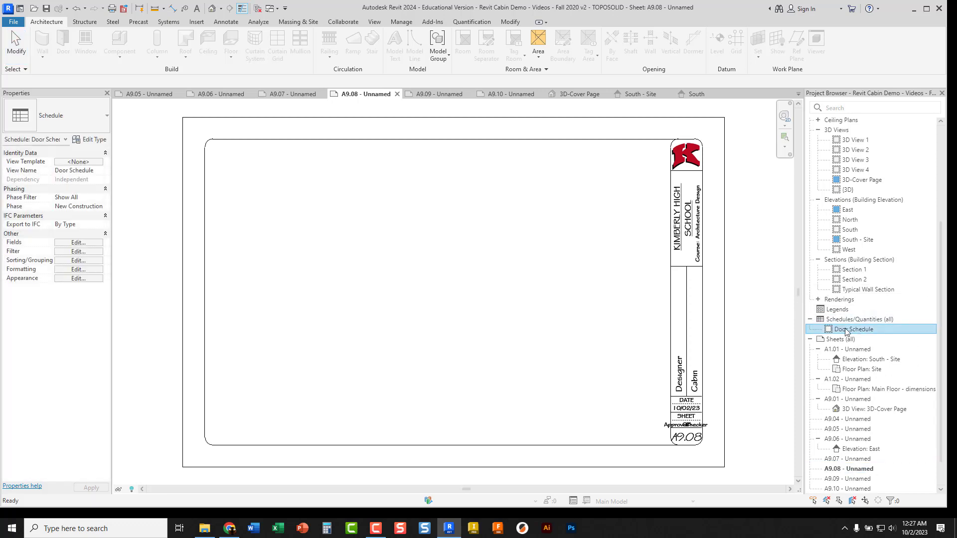
{"action": "left_click_drag", "start_coordinate": [844, 333], "coordinate": [421, 240]}
{"action": "left_click", "coordinate": [413, 230]}
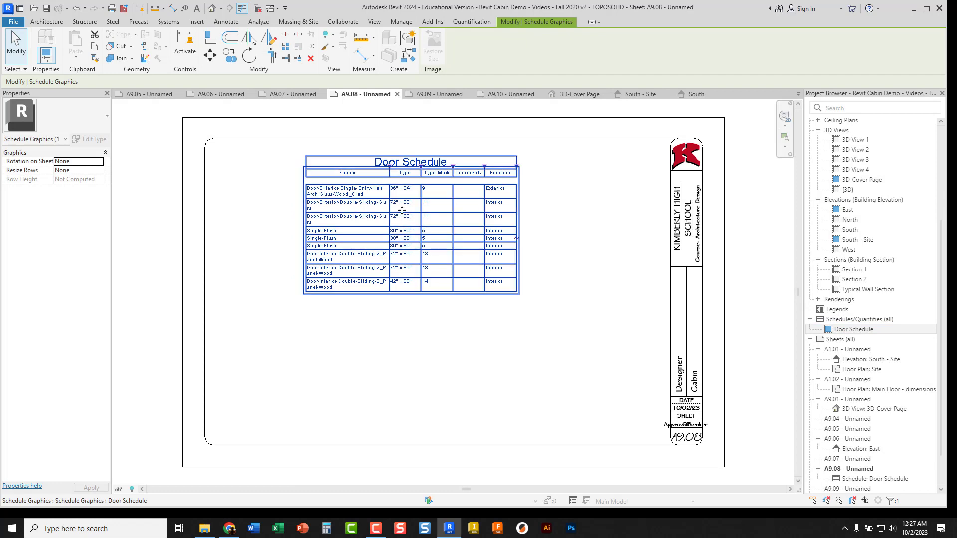
{"action": "left_click_drag", "start_coordinate": [390, 168], "coordinate": [466, 168]}
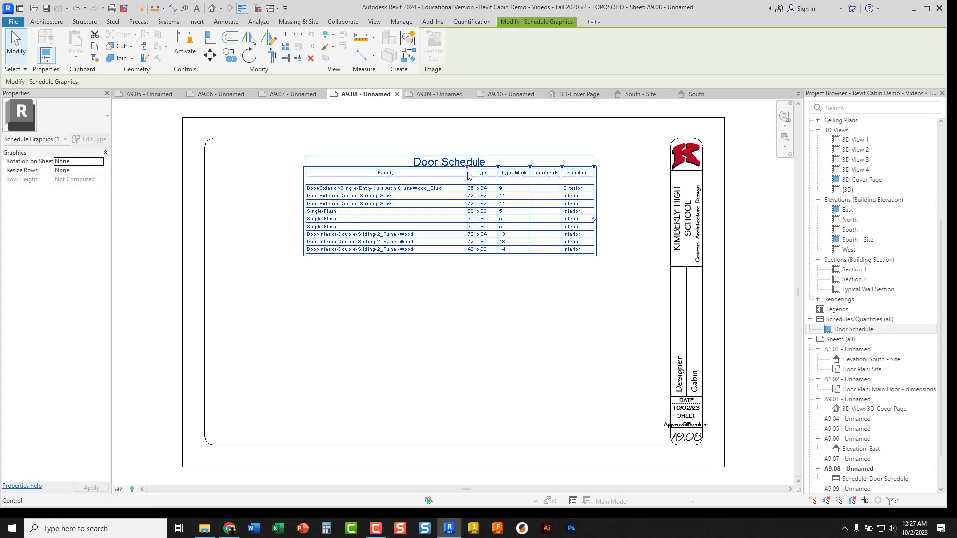
{"action": "key", "text": "ctrl+z"}
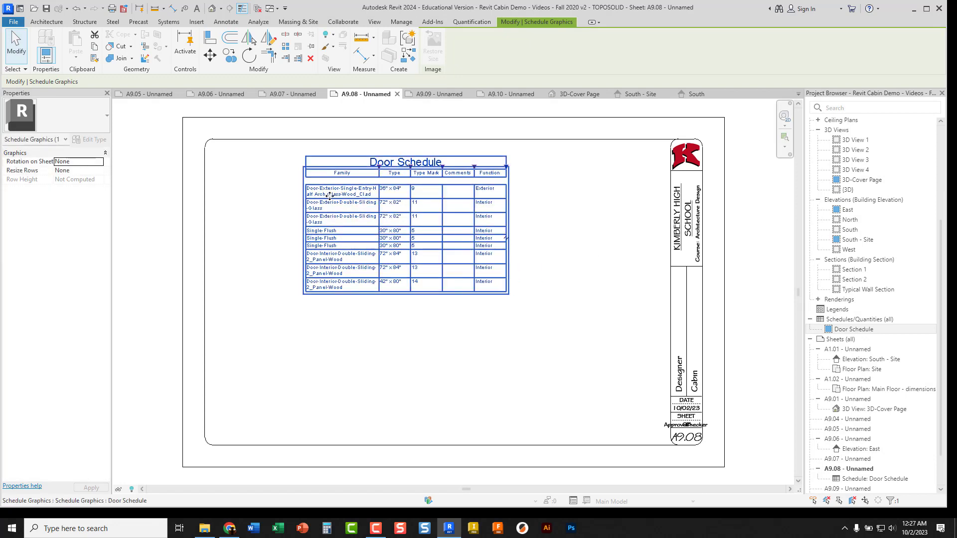
{"action": "left_click", "coordinate": [264, 230]}
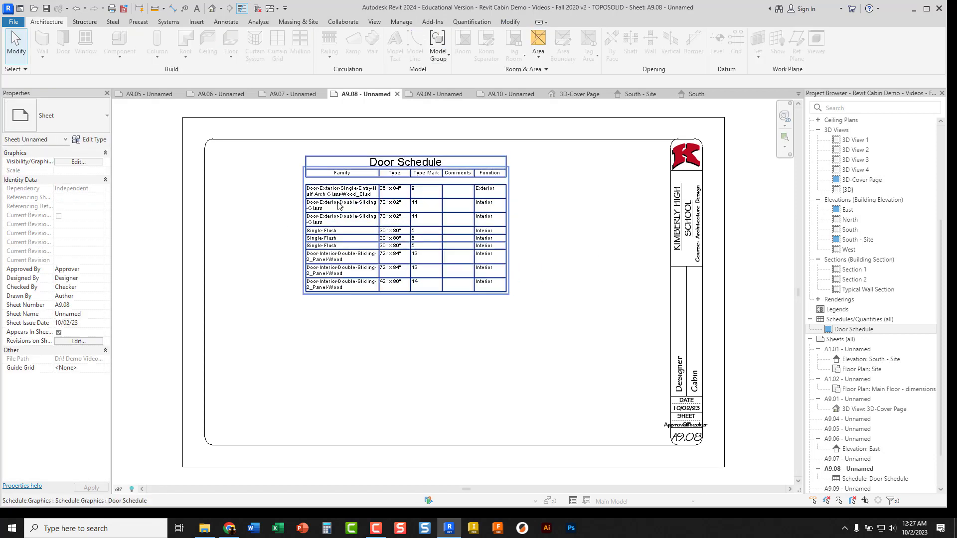
Widen the Family column of the Door Schedule until each family name fits on a single line
{"action": "left_click", "coordinate": [358, 190]}
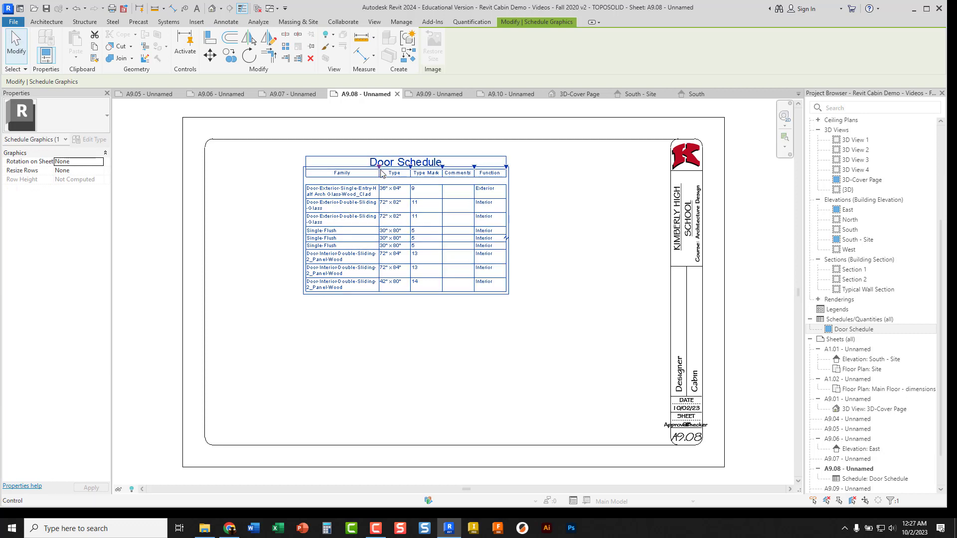
{"action": "left_click_drag", "start_coordinate": [379, 168], "coordinate": [454, 168]}
{"action": "left_click", "coordinate": [423, 290]}
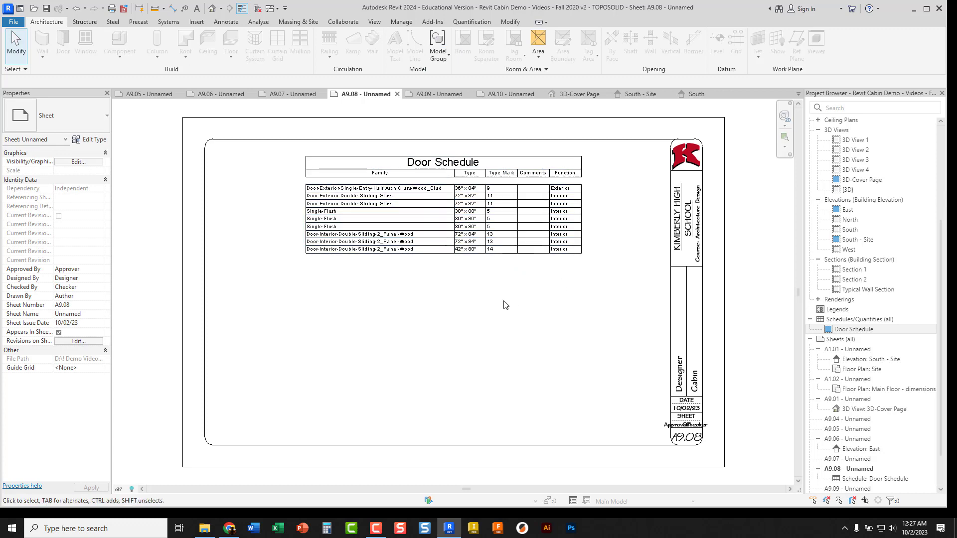
{"action": "left_click", "coordinate": [319, 226]}
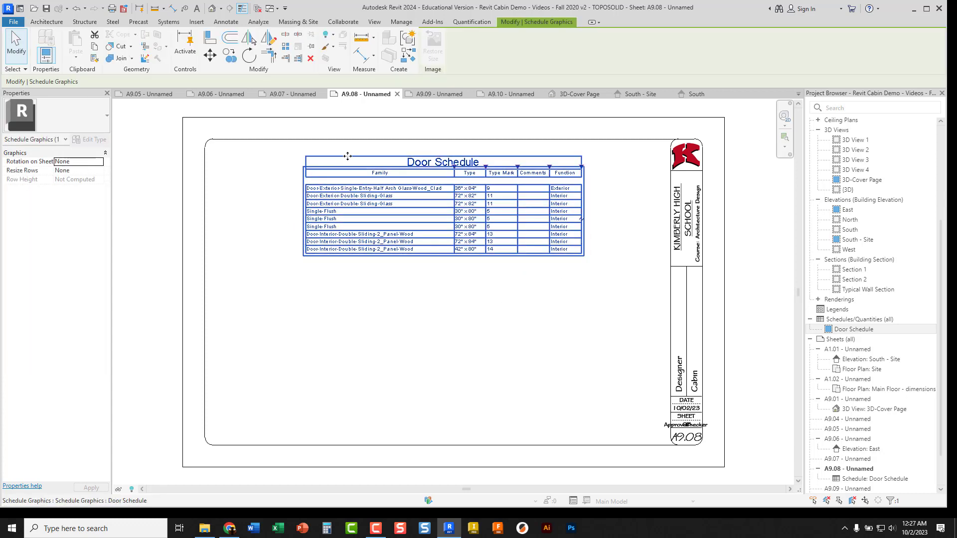
{"action": "left_click_drag", "start_coordinate": [334, 154], "coordinate": [353, 161]}
{"action": "left_click", "coordinate": [361, 283]}
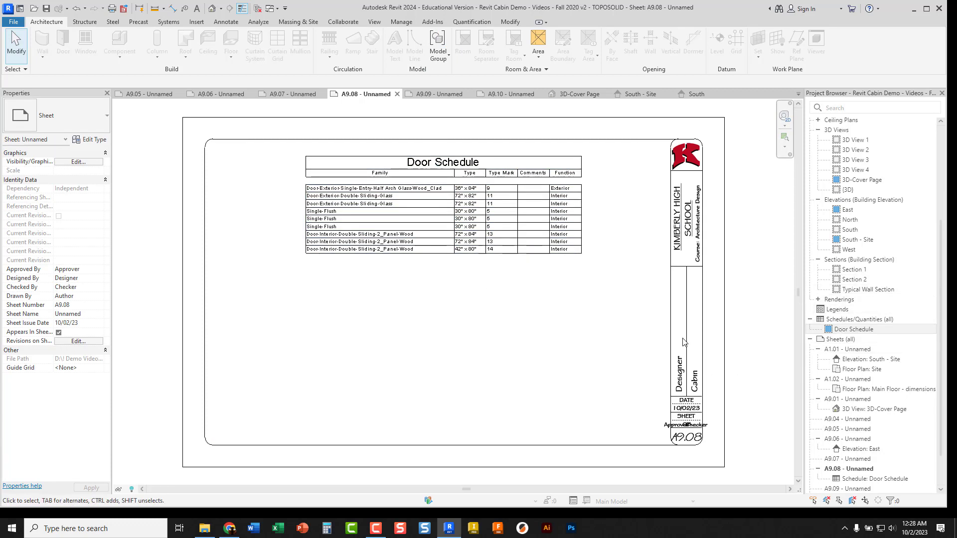
Open sheet A9.07 and place the Typical Wall Section view in the middle of the sheet
{"action": "double_click", "coordinate": [852, 458]}
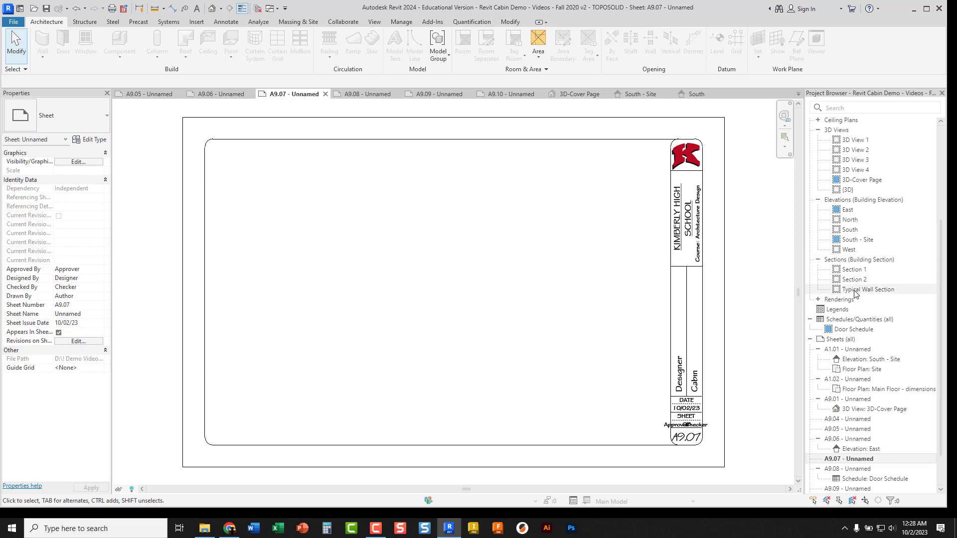
{"action": "left_click_drag", "start_coordinate": [855, 293], "coordinate": [444, 278]}
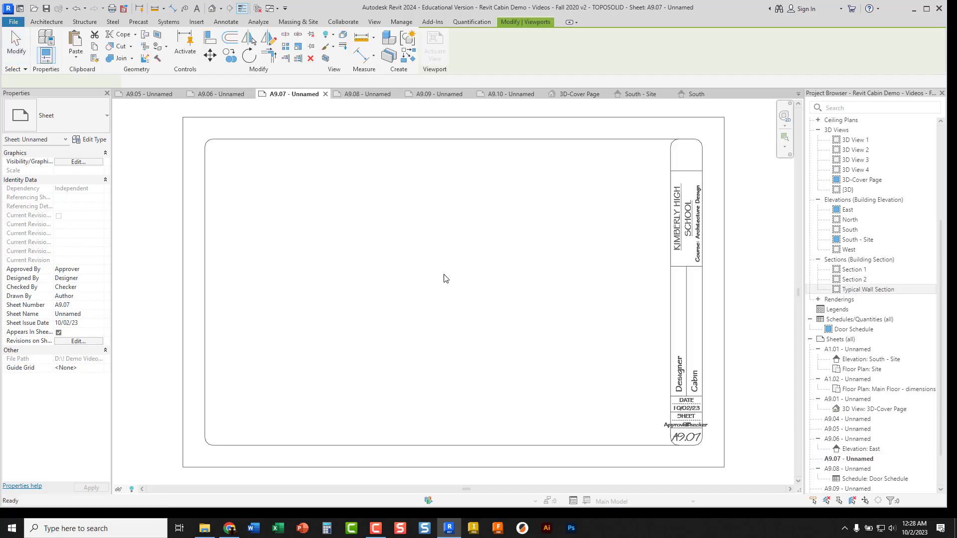
{"action": "left_click", "coordinate": [436, 294]}
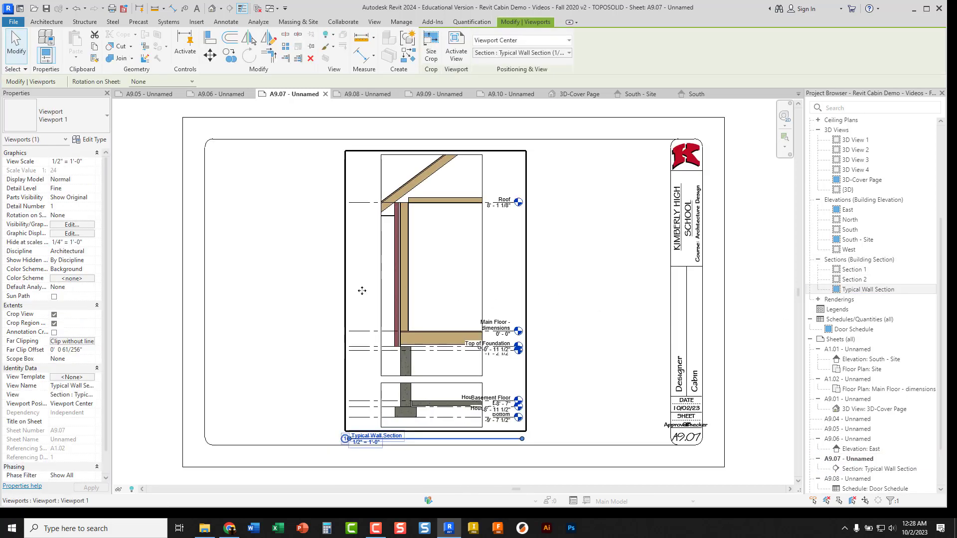
{"action": "left_click", "coordinate": [297, 308]}
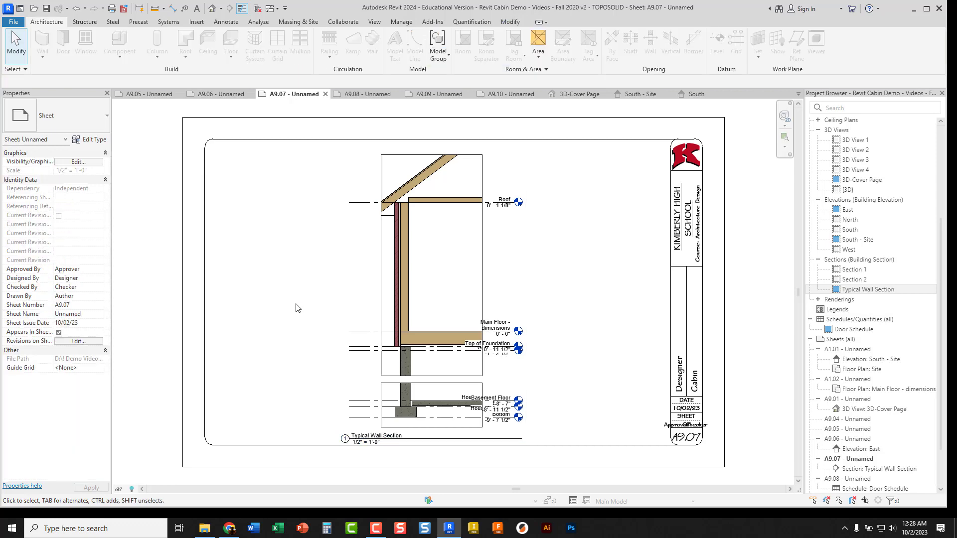
Activate the Typical Wall Section and lower the top edge of its crop region to cut off more of the roof slope
{"action": "left_click", "coordinate": [412, 209]}
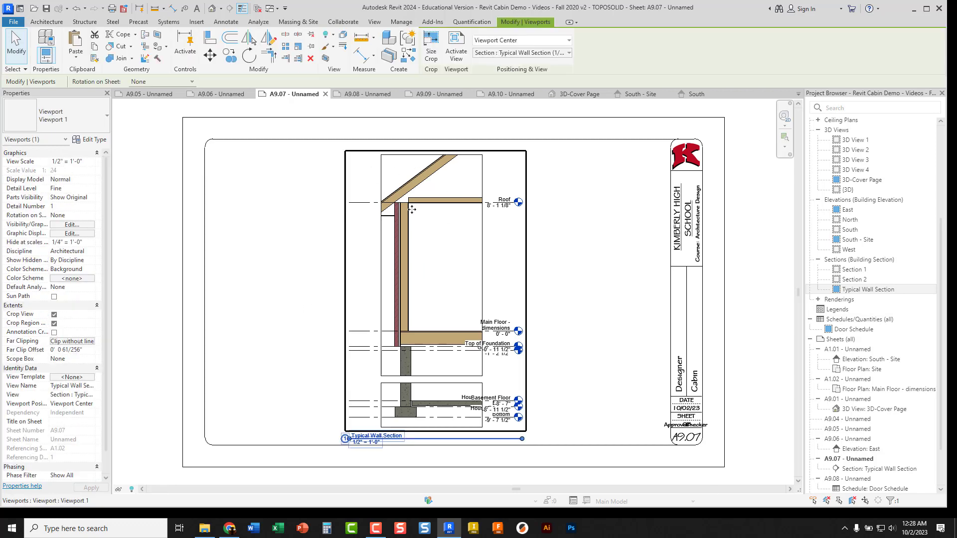
{"action": "double_click", "coordinate": [416, 220]}
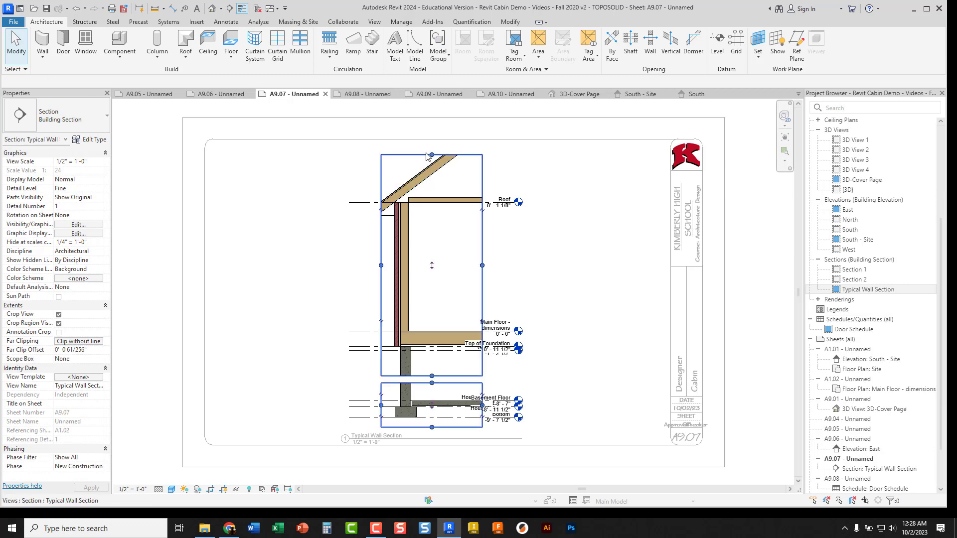
{"action": "left_click_drag", "start_coordinate": [431, 154], "coordinate": [433, 168]}
{"action": "left_click", "coordinate": [325, 295]}
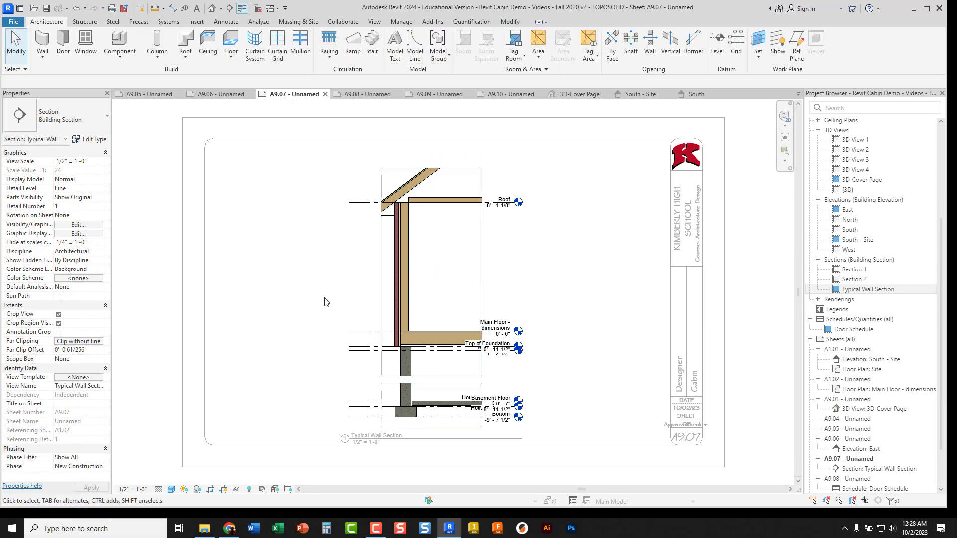
Raise the upper crop region's bottom edge slightly and move the footing region up close beneath it
{"action": "left_click", "coordinate": [431, 377]}
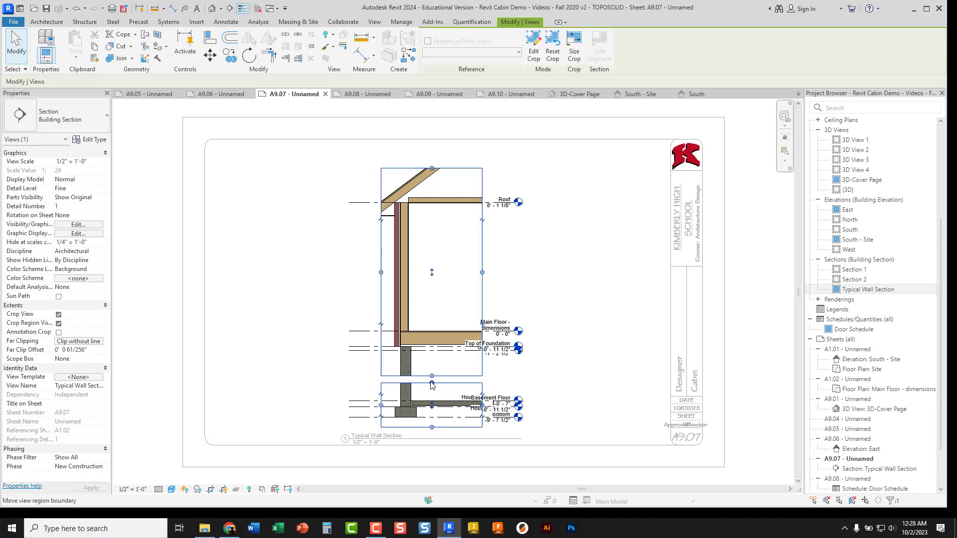
{"action": "left_click_drag", "start_coordinate": [431, 377], "coordinate": [438, 384]}
{"action": "scroll", "coordinate": [425, 389], "scroll_direction": "up", "scroll_amount": 3}
{"action": "scroll", "coordinate": [425, 389], "scroll_direction": "up", "scroll_amount": 1}
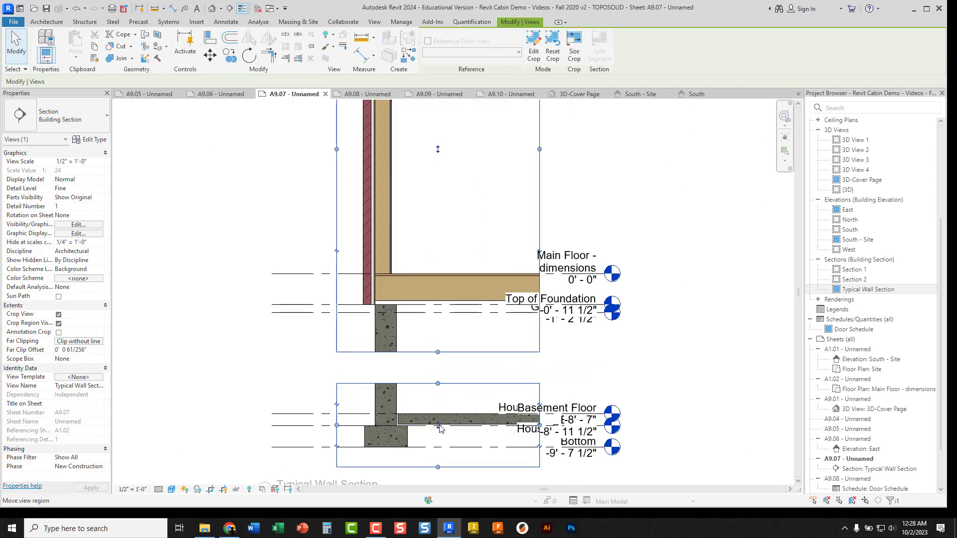
{"action": "left_click_drag", "start_coordinate": [439, 428], "coordinate": [438, 406]}
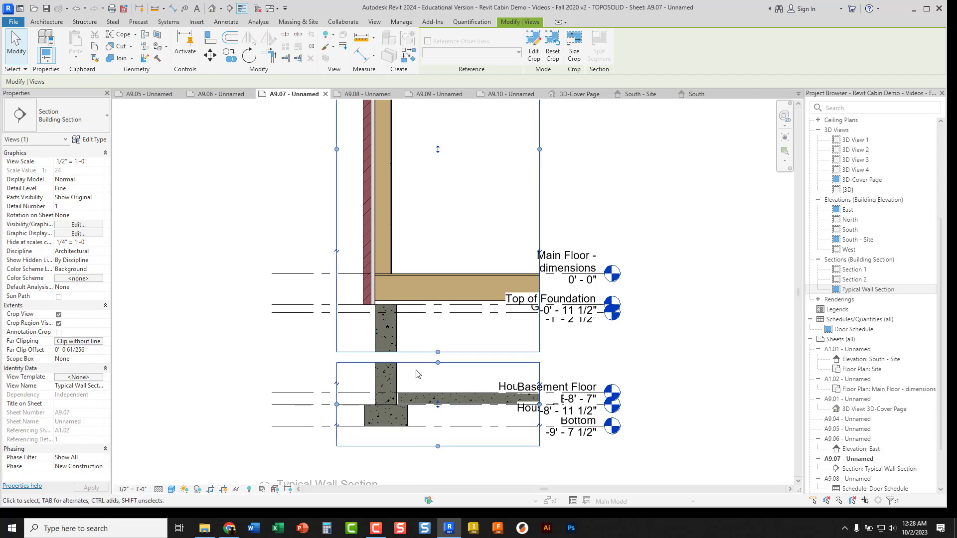
Hide the crop region of the Typical Wall Section and deactivate the view to return to sheet A9.07
{"action": "left_click", "coordinate": [274, 313]}
{"action": "left_click", "coordinate": [217, 329]}
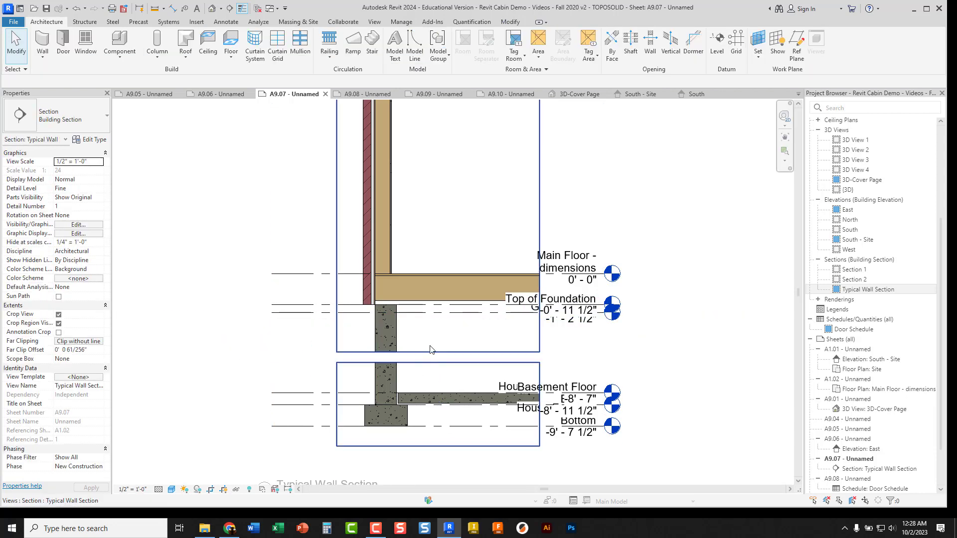
{"action": "scroll", "coordinate": [363, 352], "scroll_direction": "down", "scroll_amount": 3}
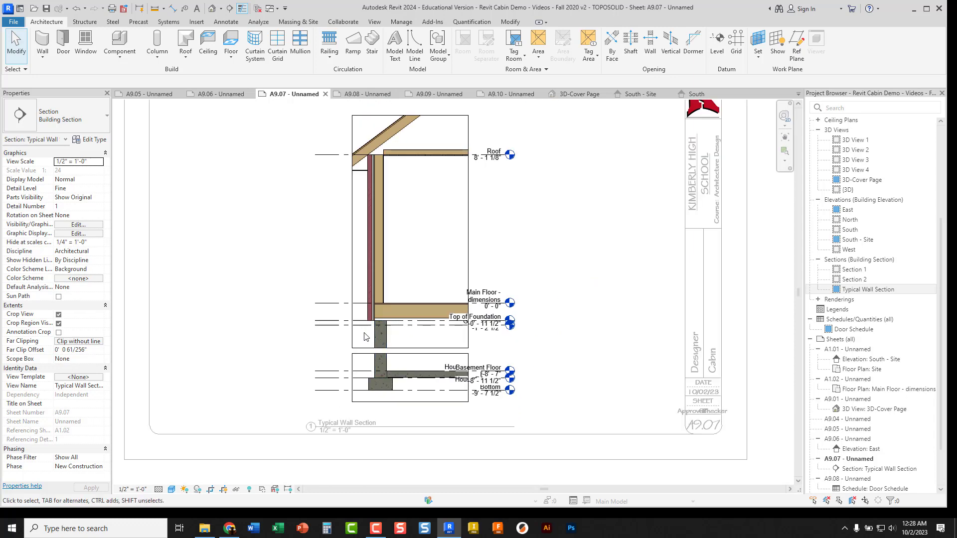
{"action": "middle_click_drag", "start_coordinate": [276, 253], "coordinate": [324, 273]}
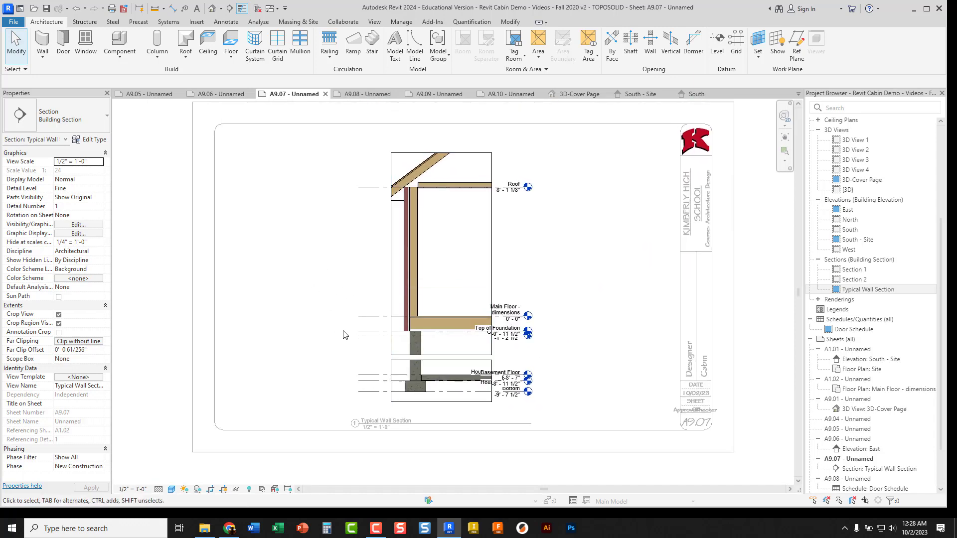
{"action": "left_click", "coordinate": [223, 489]}
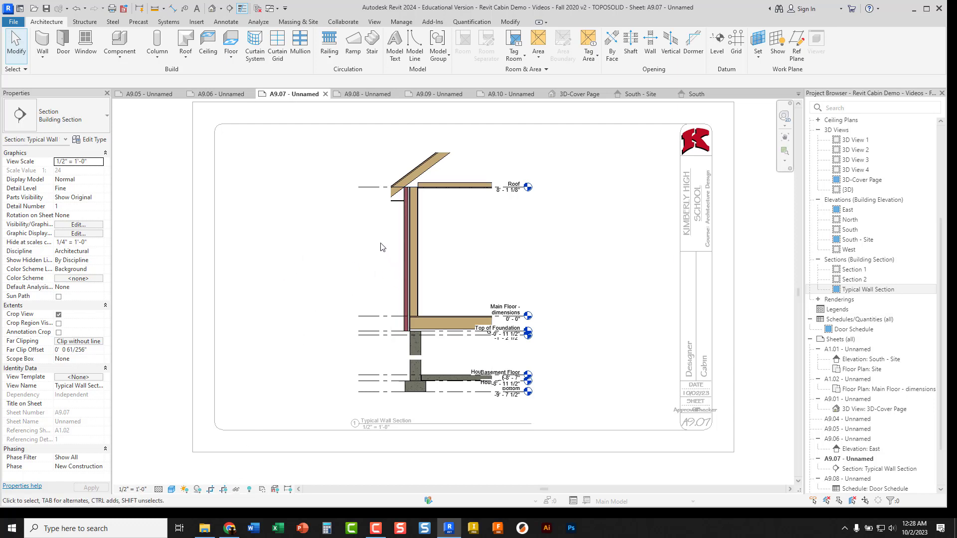
{"action": "double_click", "coordinate": [297, 276]}
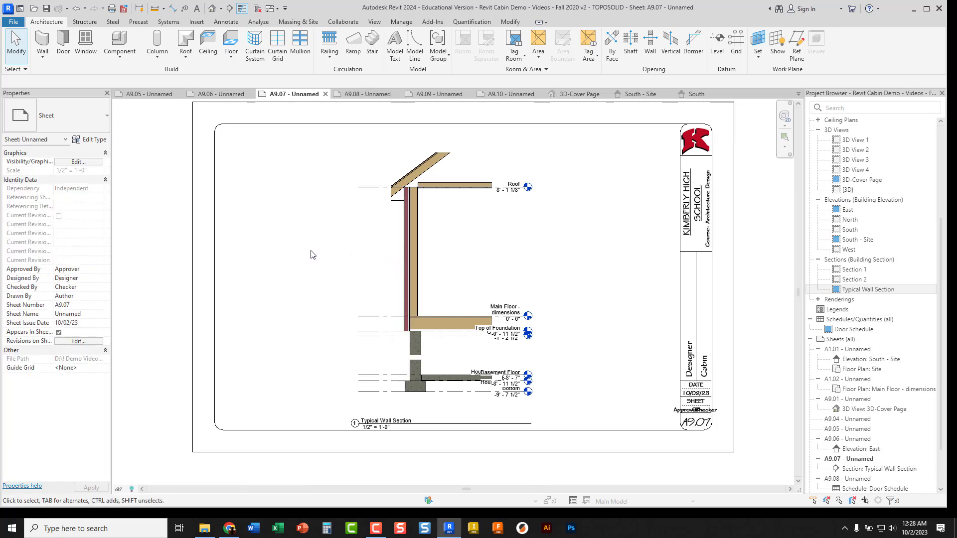
{"action": "scroll", "coordinate": [266, 255], "scroll_direction": "down", "scroll_amount": 1}
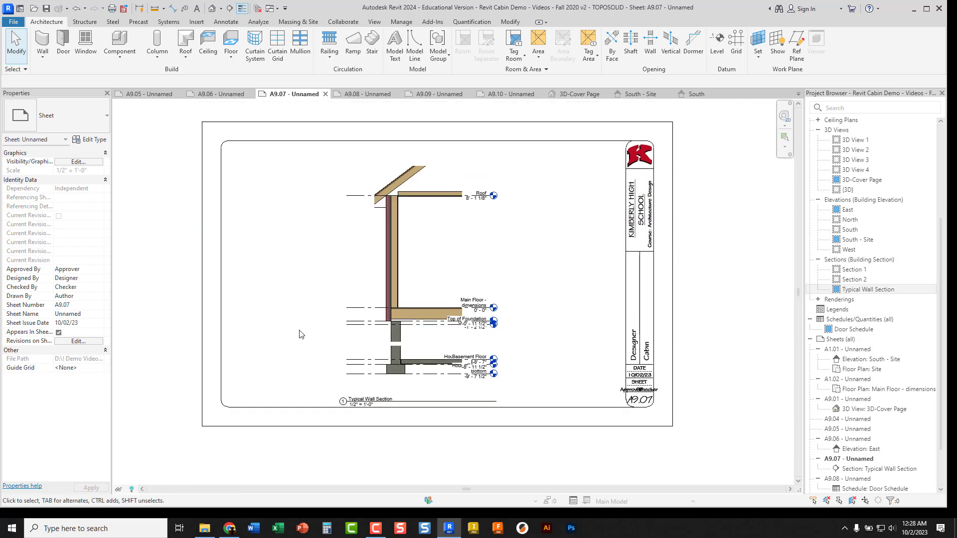
{"action": "scroll", "coordinate": [486, 441], "scroll_direction": "down", "scroll_amount": 1}
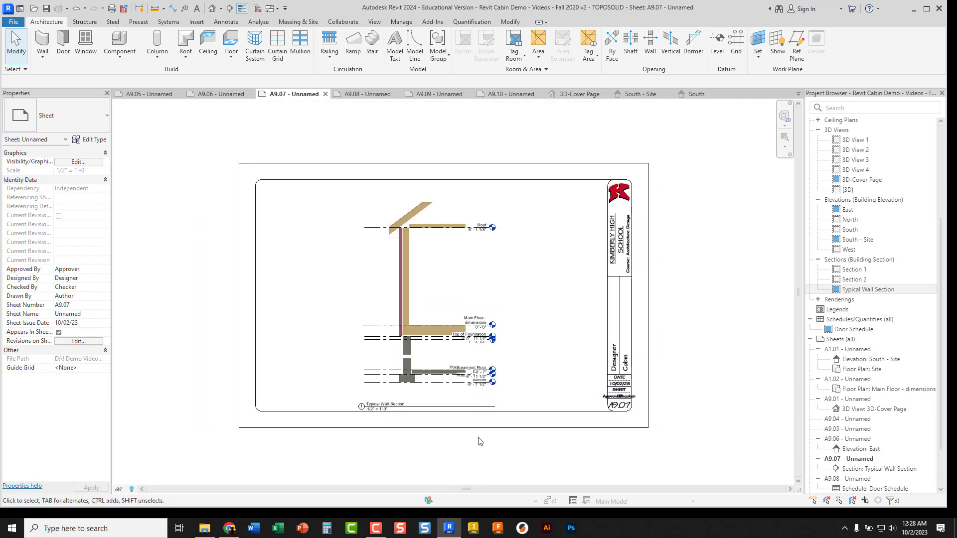
{"action": "scroll", "coordinate": [475, 384], "scroll_direction": "down", "scroll_amount": 1}
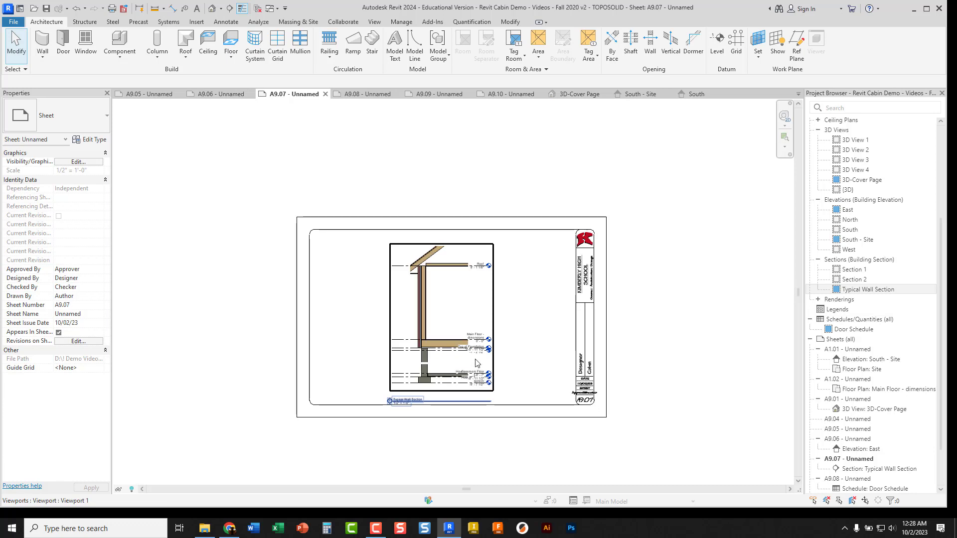
{"action": "middle_click_drag", "start_coordinate": [642, 254], "coordinate": [620, 254]}
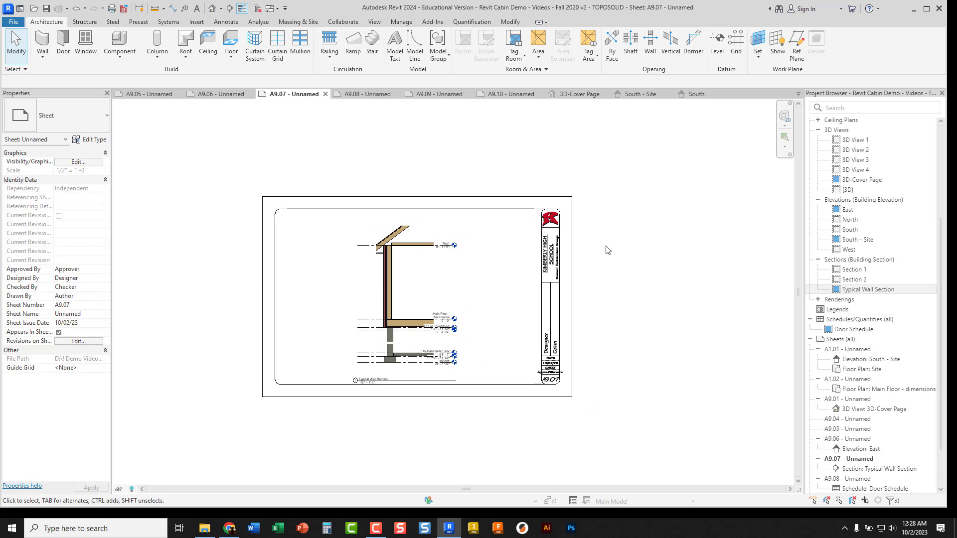